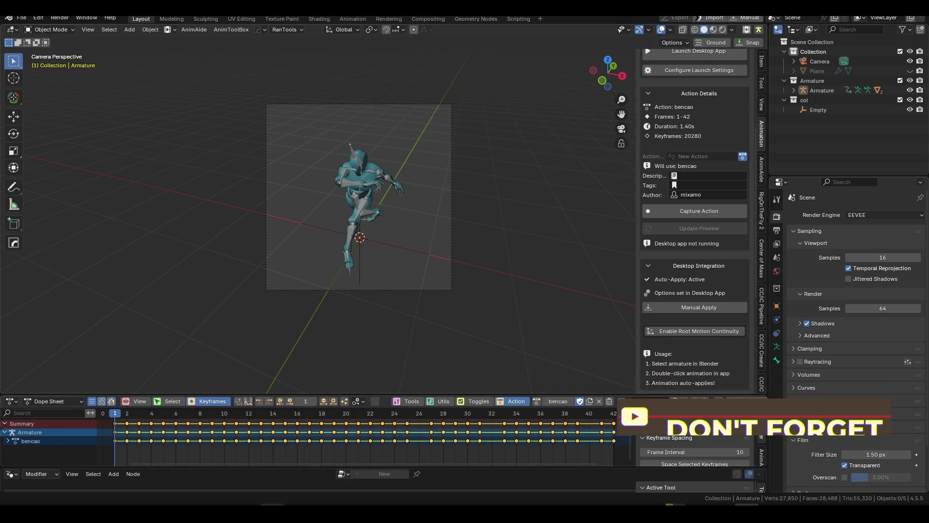
Step: Switch to the browser and look over the Action Library README introduction on GitHub
mouse_move(302, 498)
click(332, 468)
scroll(420, 349, up, 4)
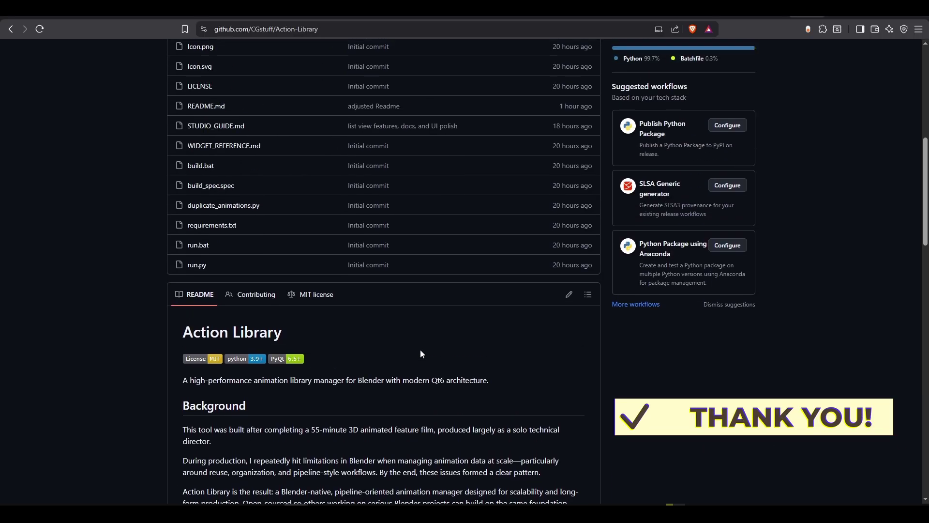
scroll(421, 354, down, 1)
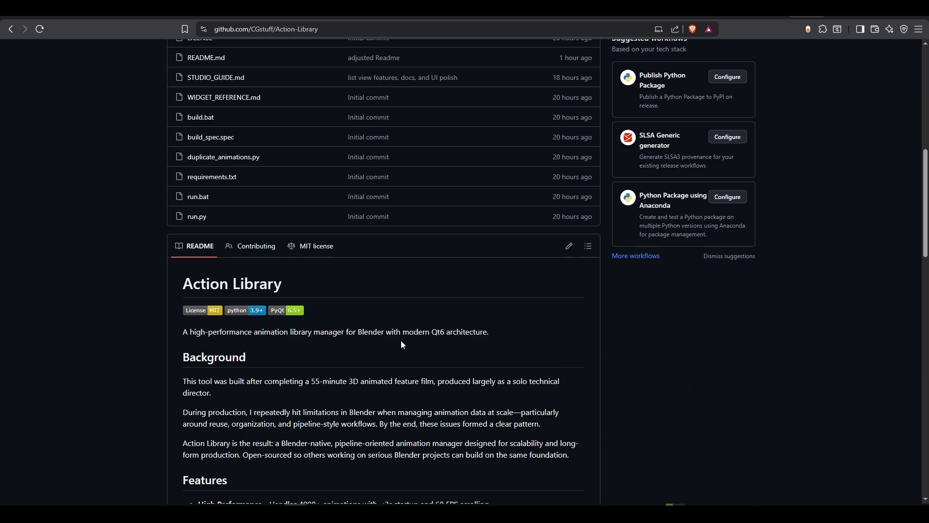
scroll(402, 341, up, 2)
scroll(401, 340, down, 1)
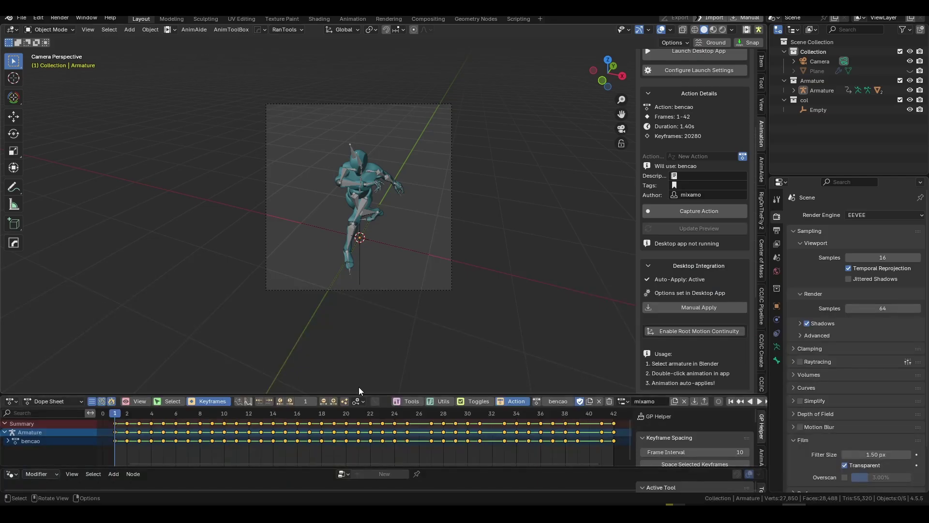
Step: Switch to Blender, enlarge the Dope Sheet area, turn it into an Asset Browser and list the available asset libraries
drag(359, 391, 340, 345)
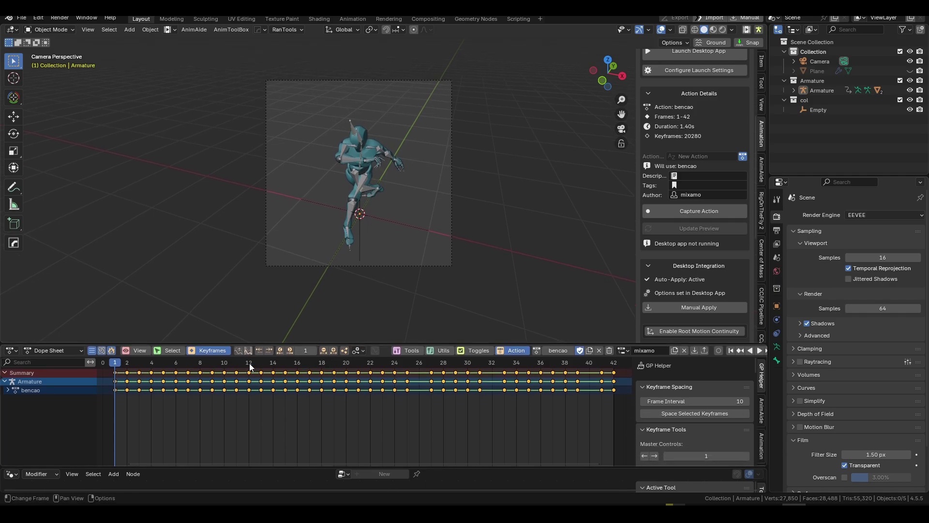
click(14, 352)
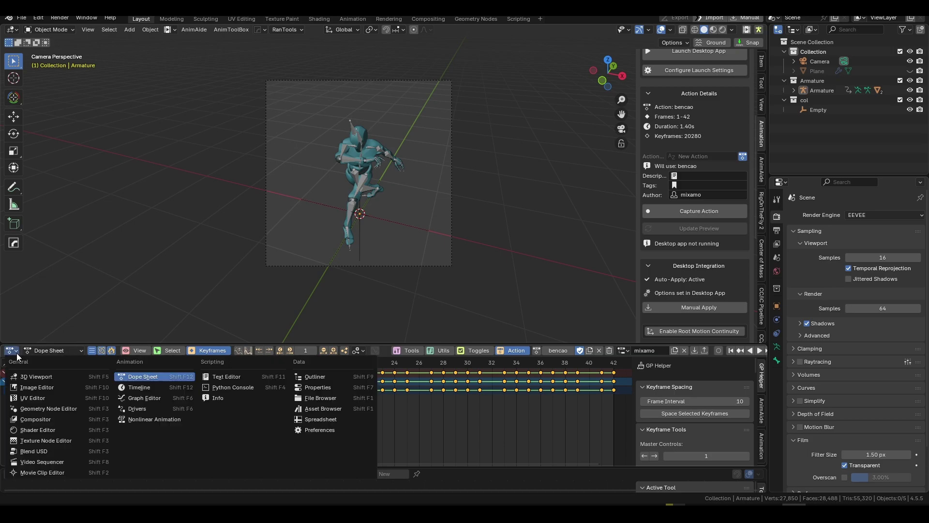
click(315, 407)
click(41, 362)
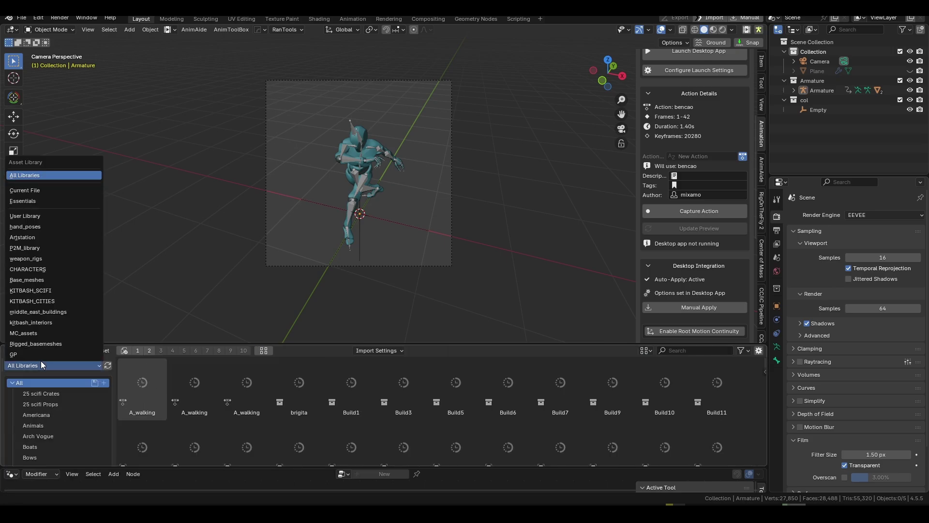
Step: Shrink the Asset Browser area, turn it back into a Dope Sheet and select the character's armature
drag(237, 344, 235, 380)
click(11, 386)
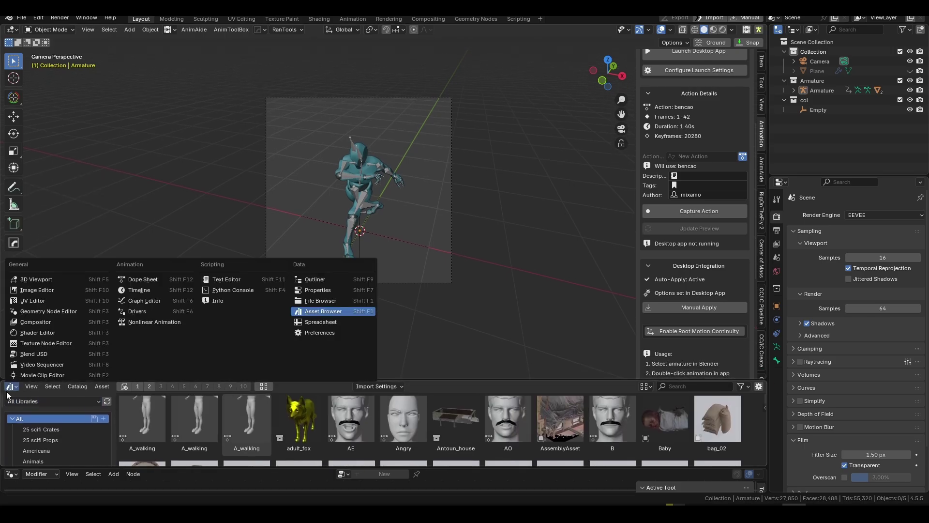
click(141, 284)
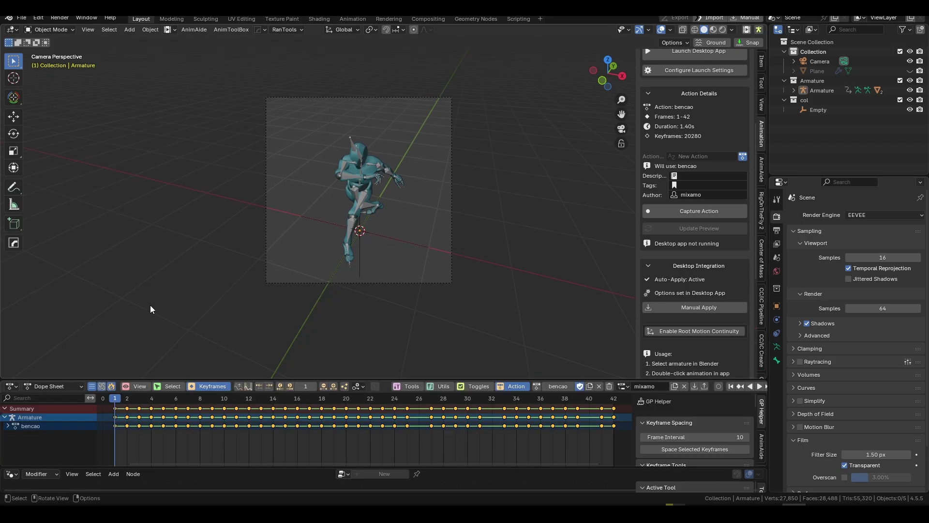
click(22, 19)
click(364, 200)
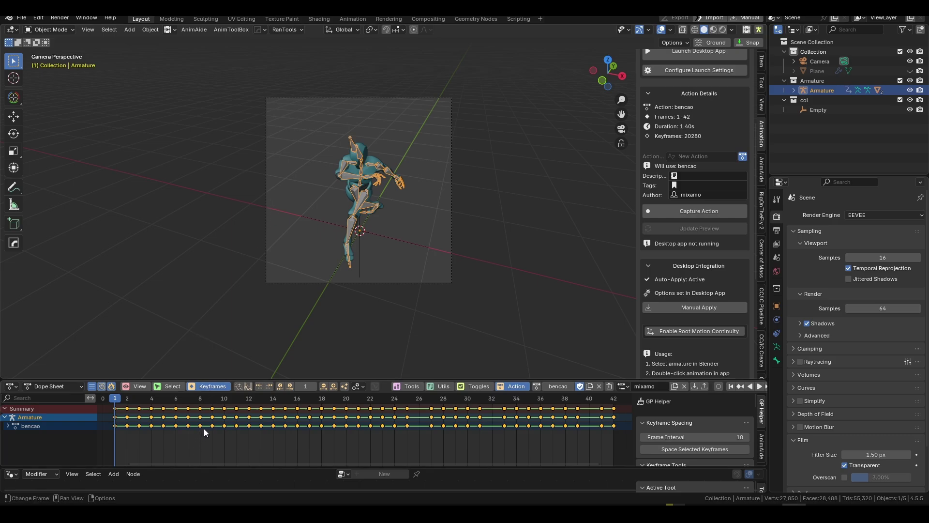
Step: Switch to the browser and read the Action Library README's features, installation options and portable build instructions
mouse_move(295, 513)
click(349, 472)
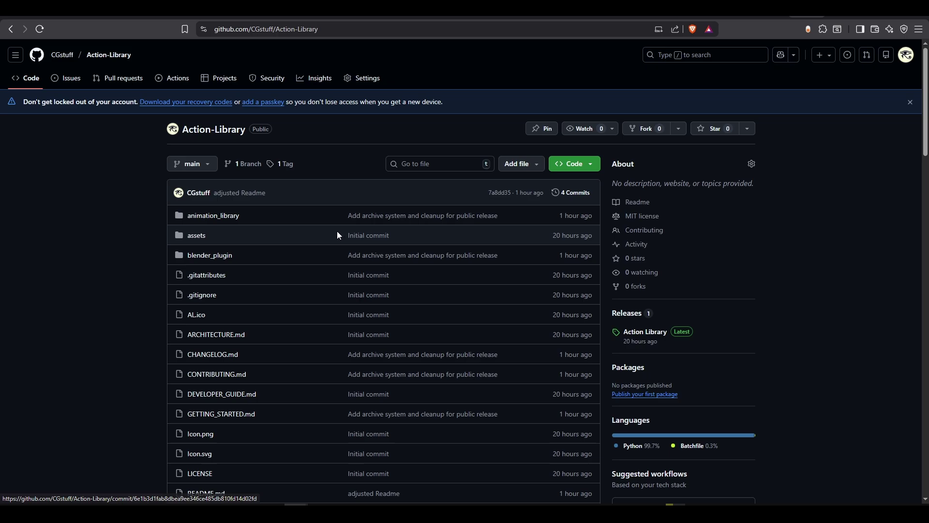
scroll(338, 233, down, 10)
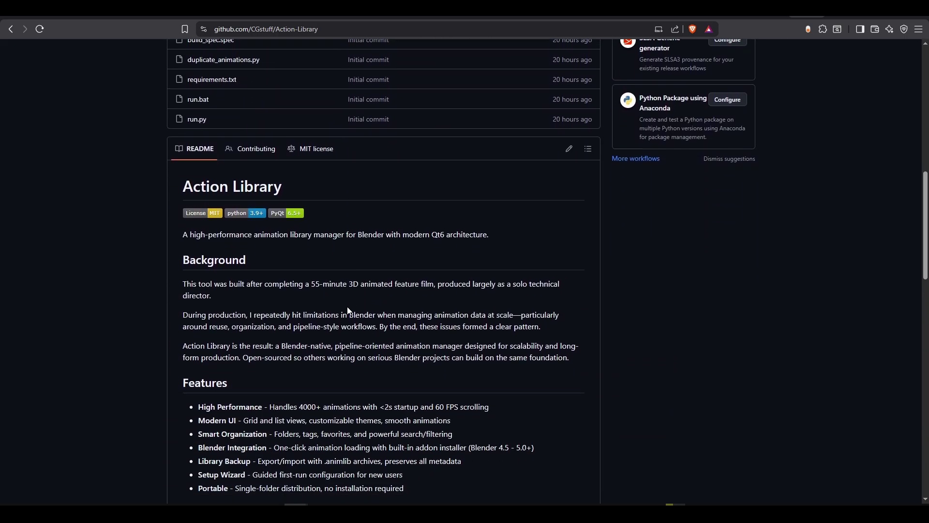
scroll(348, 310, down, 3)
scroll(329, 289, down, 3)
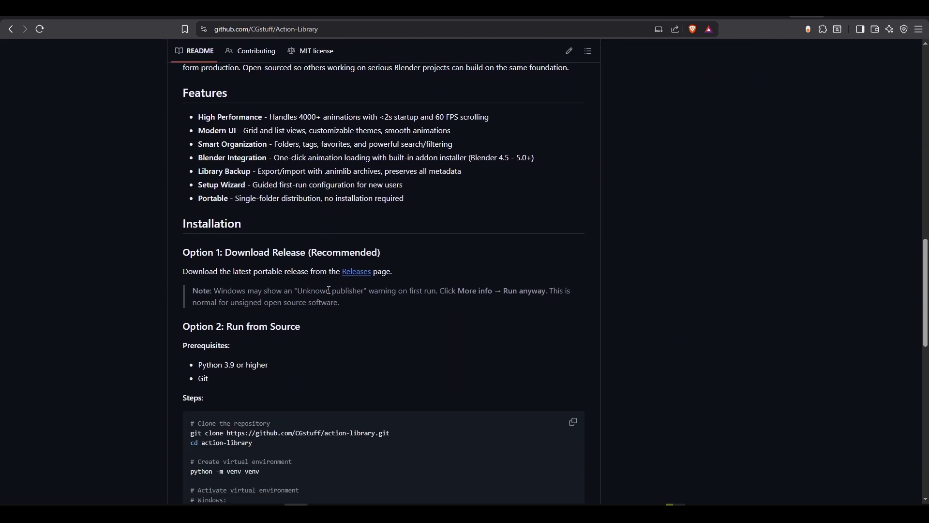
scroll(329, 290, down, 5)
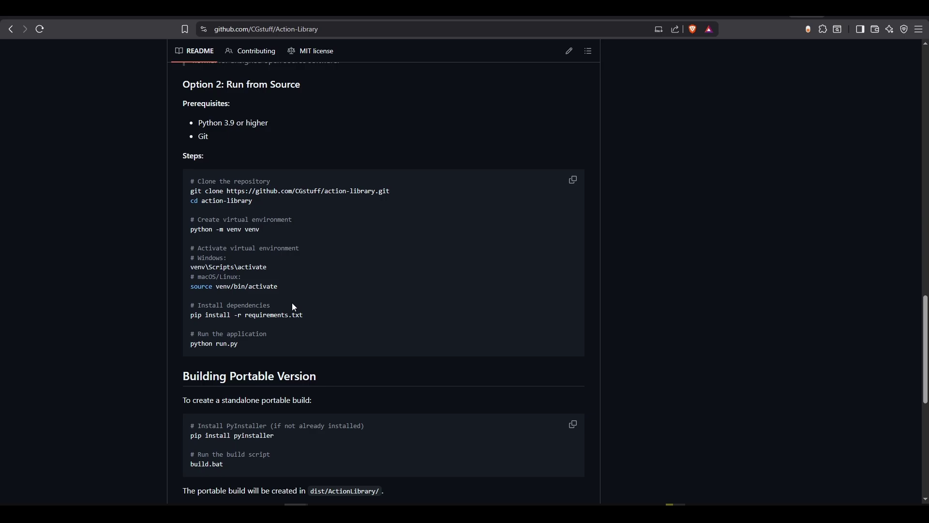
scroll(339, 322, up, 15)
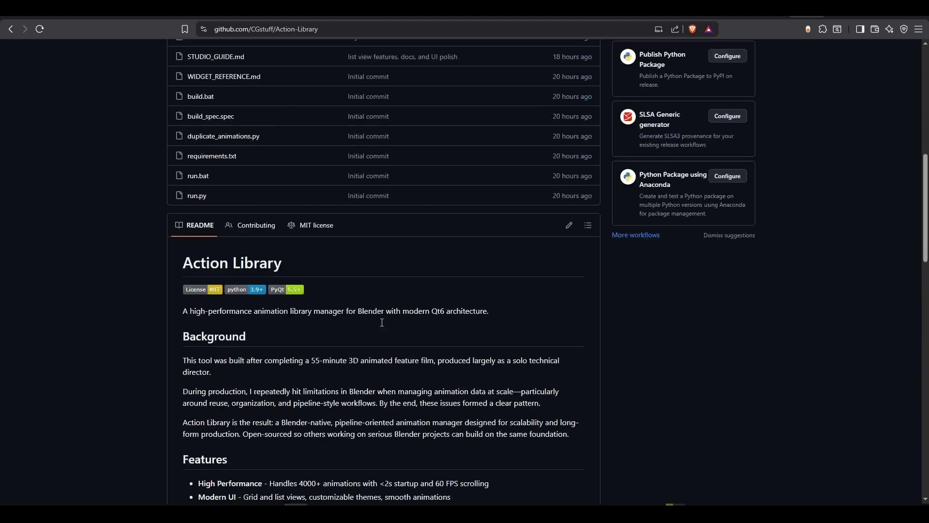
scroll(414, 316, up, 6)
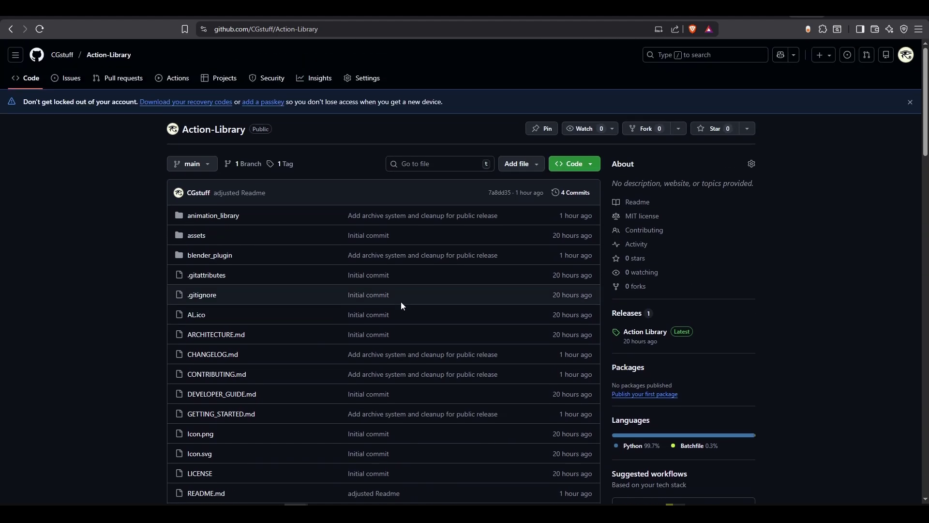
Step: Open the repository's latest Action Library release and find the ActionLibrary.v1.0.zip download among its assets
scroll(553, 279, down, 3)
click(644, 237)
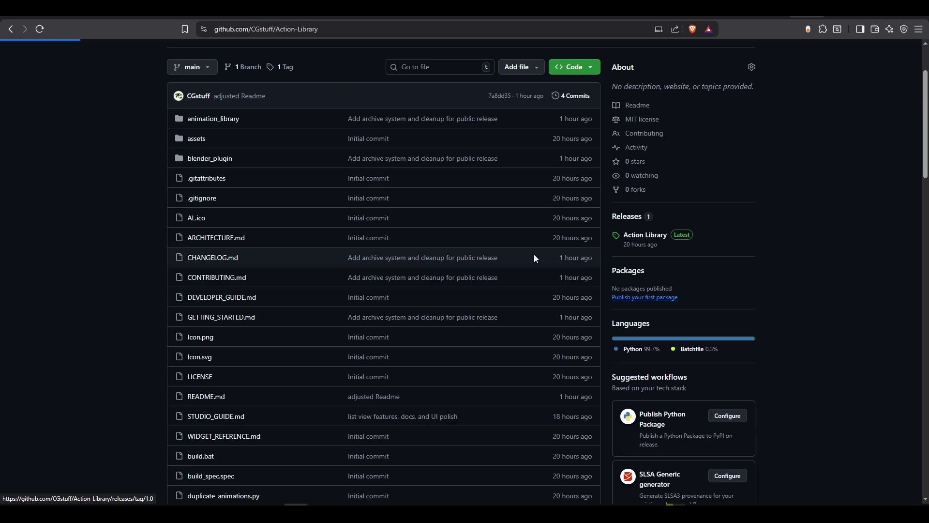
scroll(290, 262, down, 3)
scroll(277, 265, down, 6)
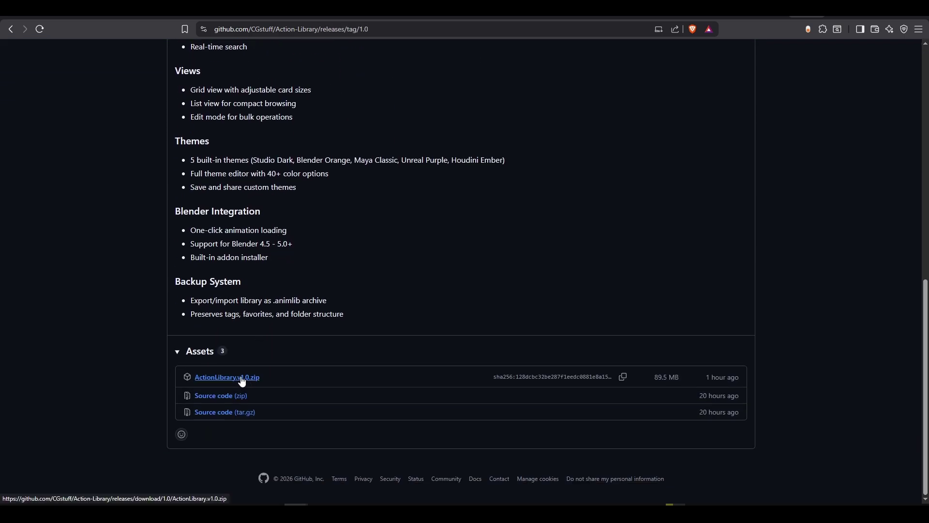
Step: Switch to File Explorer and launch ActionLibrary.exe from the ActionLibrary folder
key(alt+Tab)
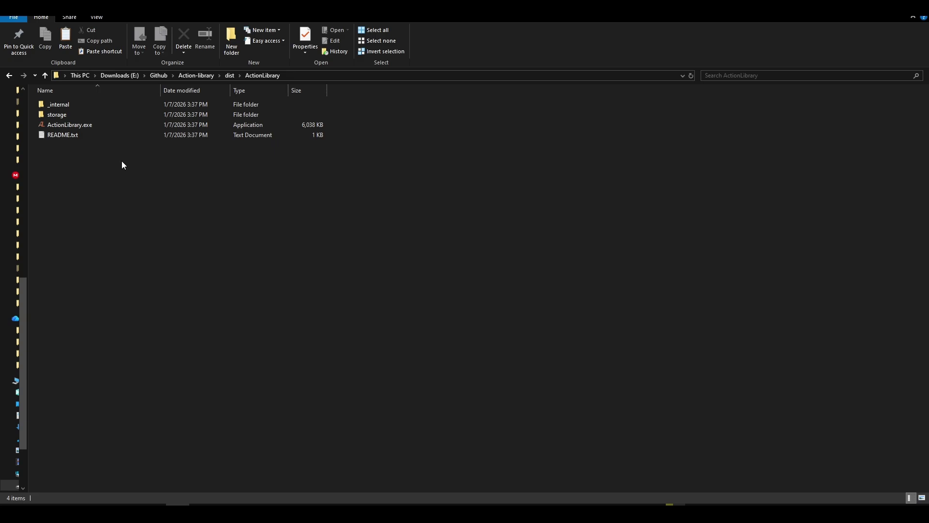
click(93, 126)
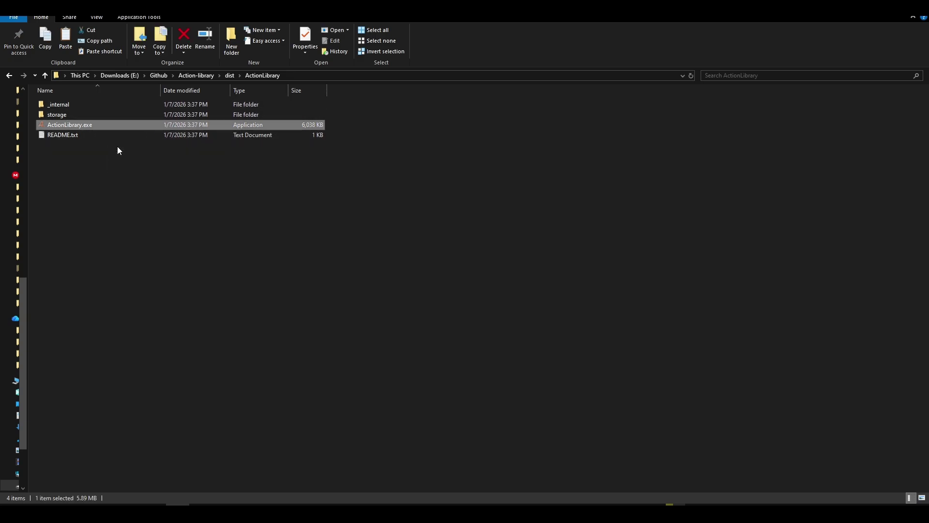
double_click(94, 126)
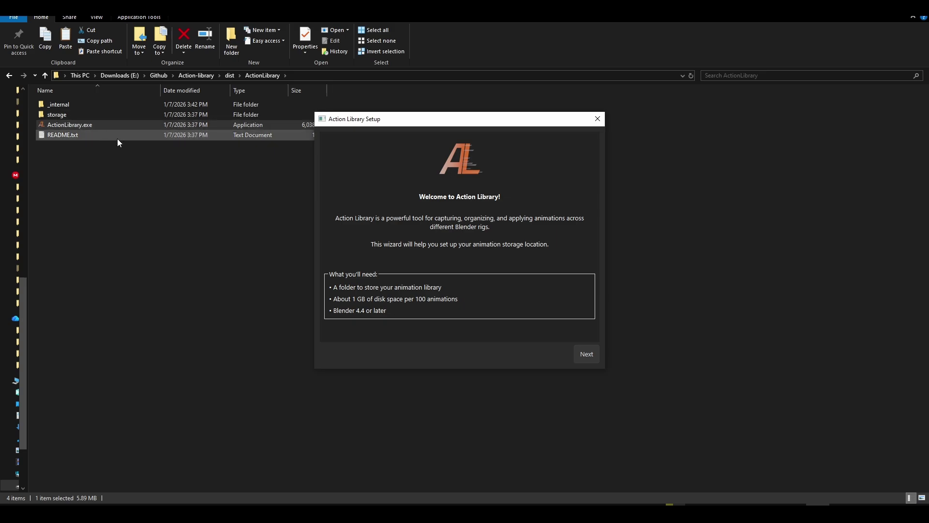
Step: Complete the Action Library setup wizard with E:\Github\Action-library\dist\ActionLibrary\storage as the library location
click(587, 355)
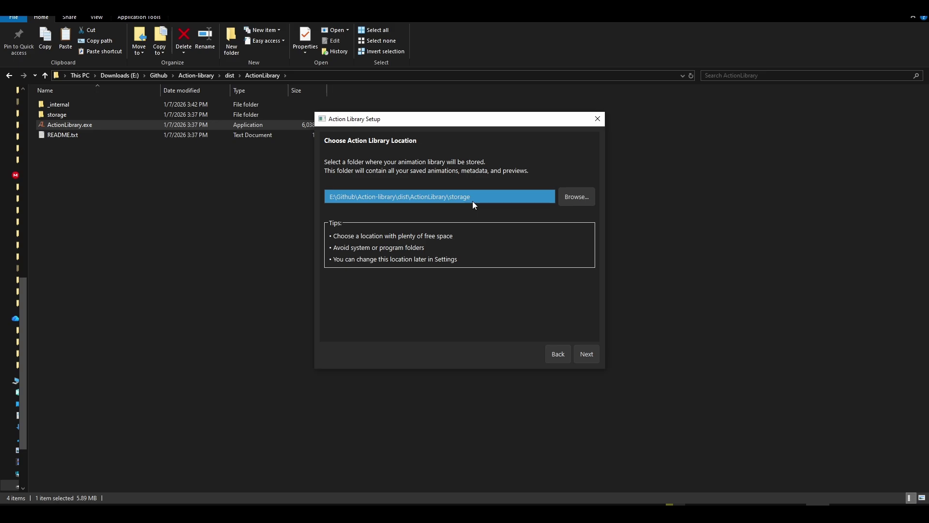
click(583, 354)
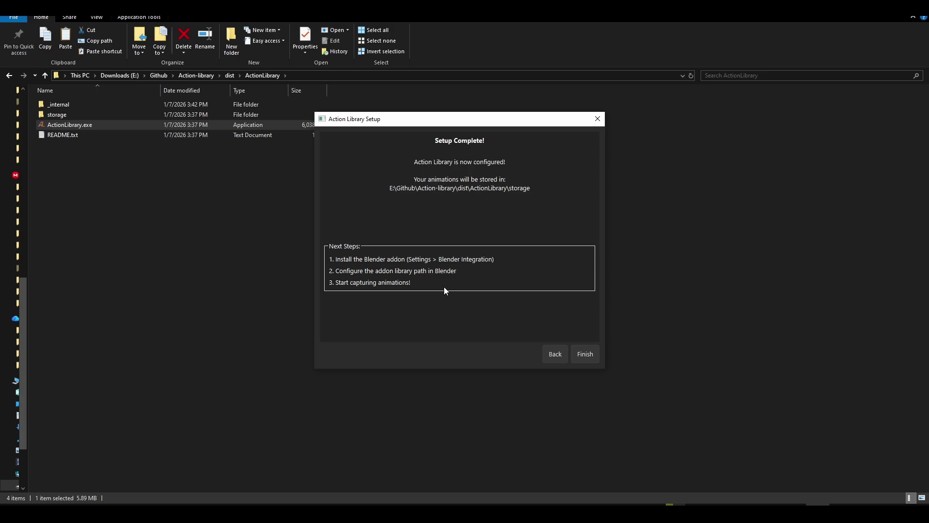
click(591, 352)
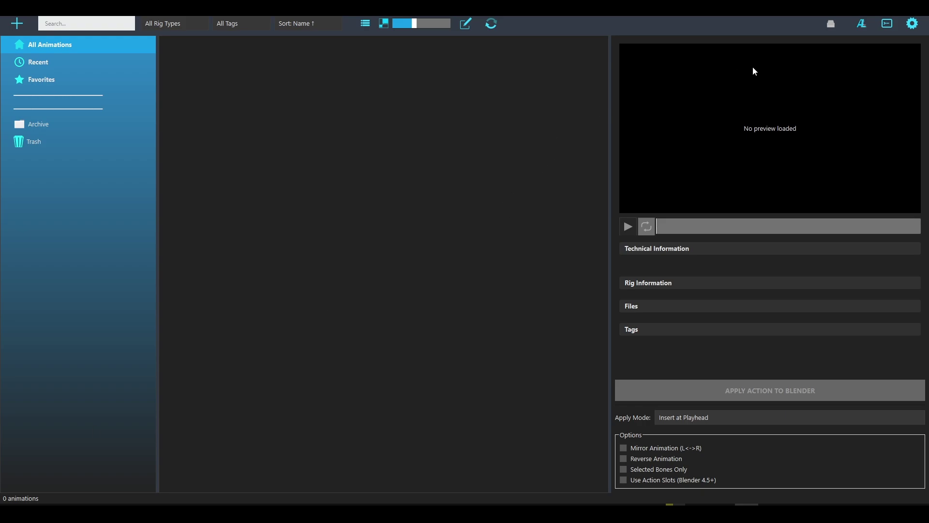
Step: Open the application's appearance settings and choose Maya Classic as the theme
click(916, 24)
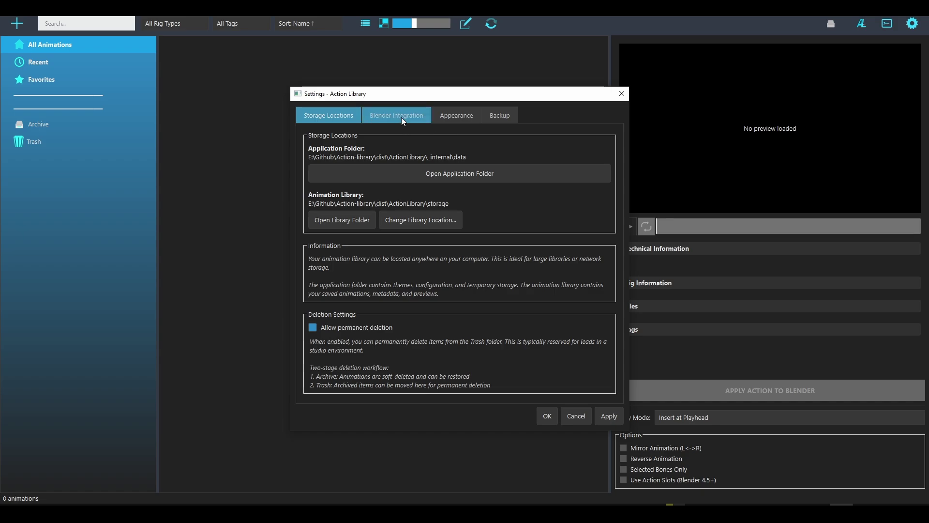
click(457, 121)
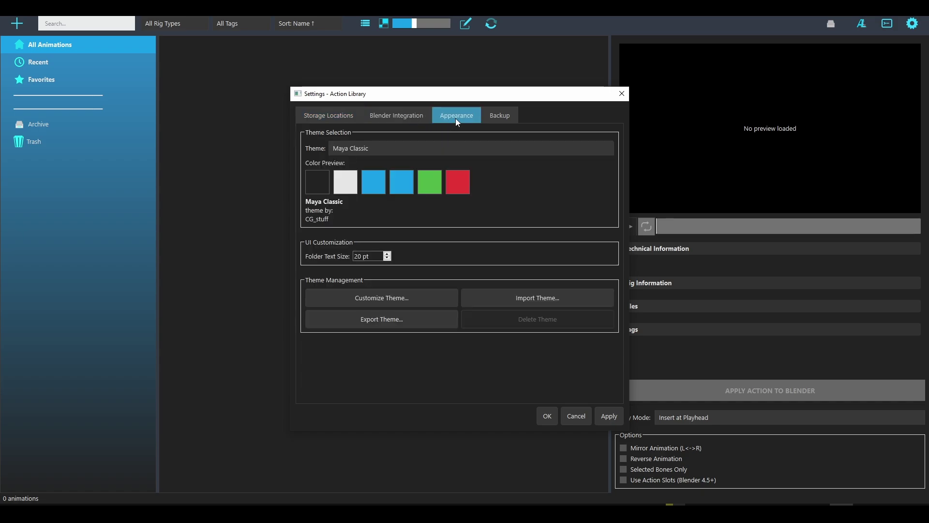
click(380, 149)
click(365, 197)
click(358, 146)
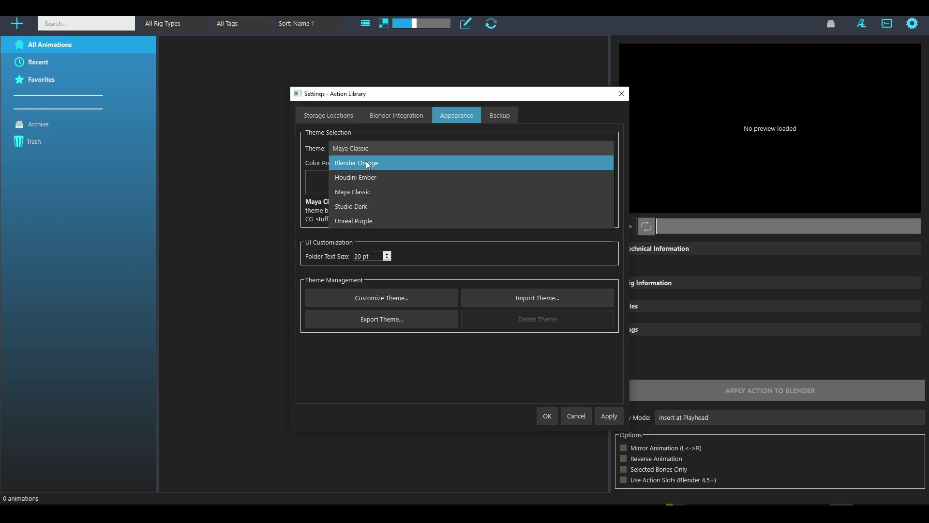
Step: Try the Blender Orange, Houdini Ember and Studio Dark themes one after another
click(368, 165)
click(365, 147)
click(362, 175)
click(366, 150)
click(355, 205)
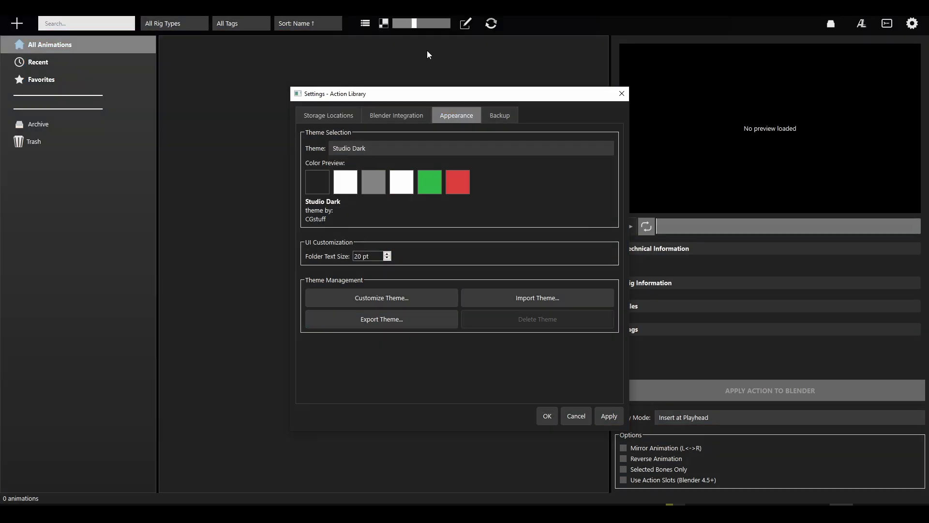
Step: Apply the Unreal Purple theme to the interface
click(355, 149)
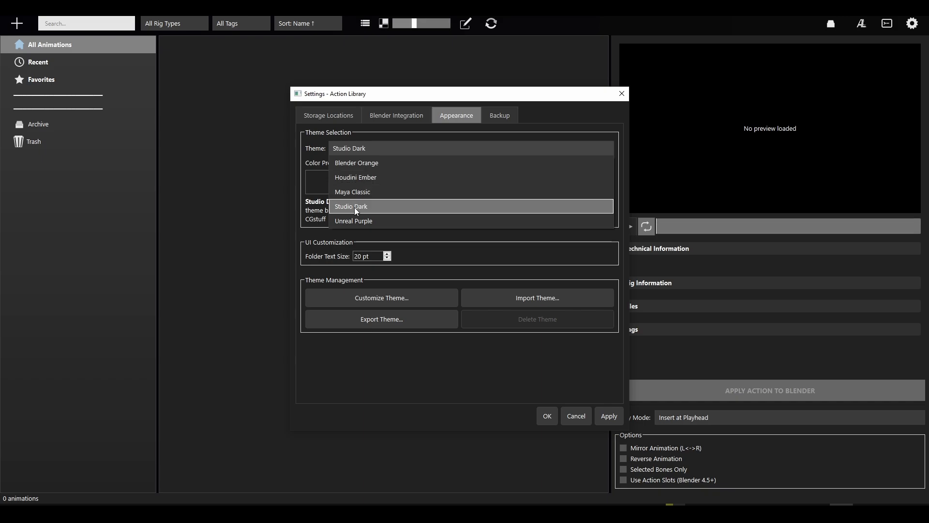
click(354, 221)
click(360, 150)
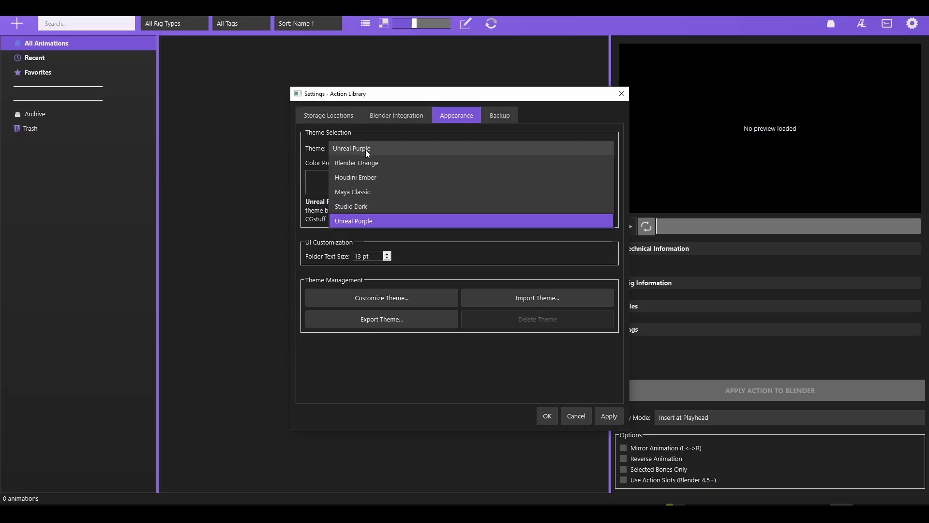
click(367, 153)
Step: Increase the folder text size of the Unreal Purple theme to 20 pt
click(387, 254)
click(387, 254)
click(387, 255)
click(387, 254)
click(387, 254)
click(386, 254)
click(387, 254)
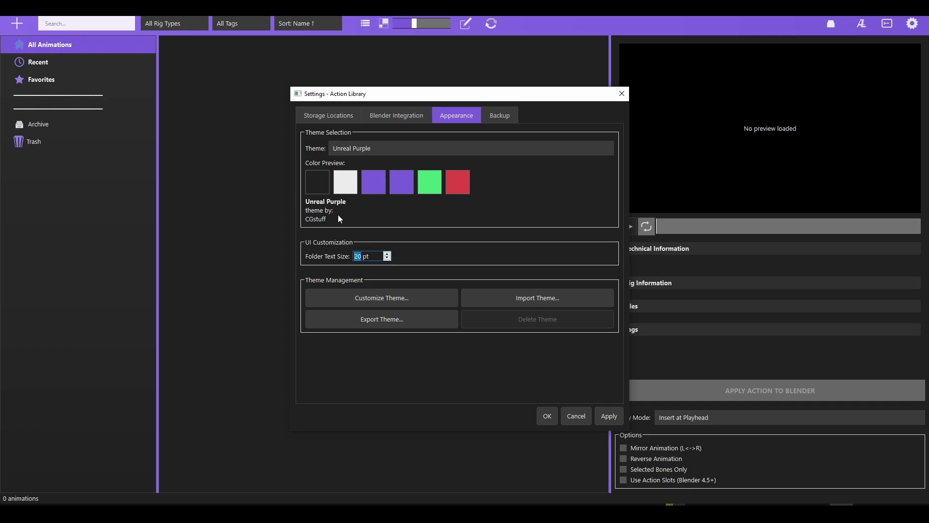
Step: Apply the Blender Orange theme and customize its secondary background color to teal #13AA9D with live preview enabled
click(361, 150)
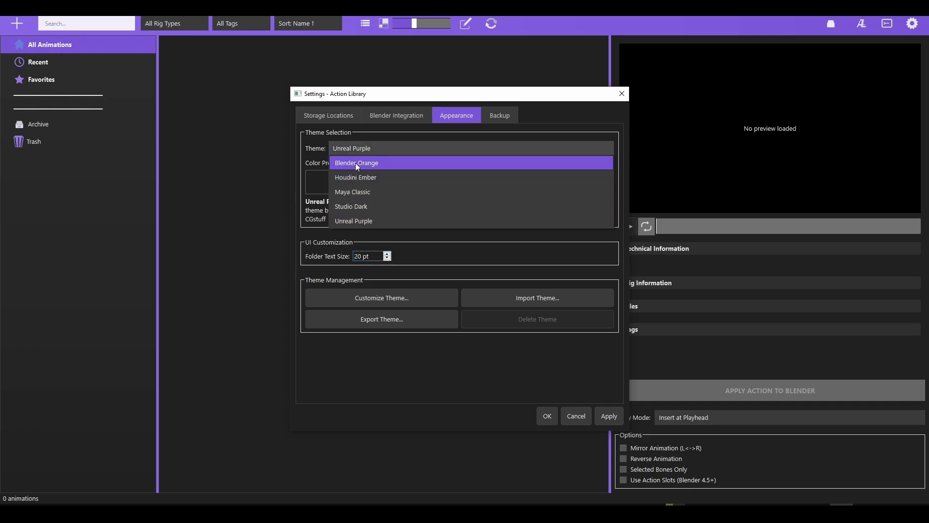
click(358, 163)
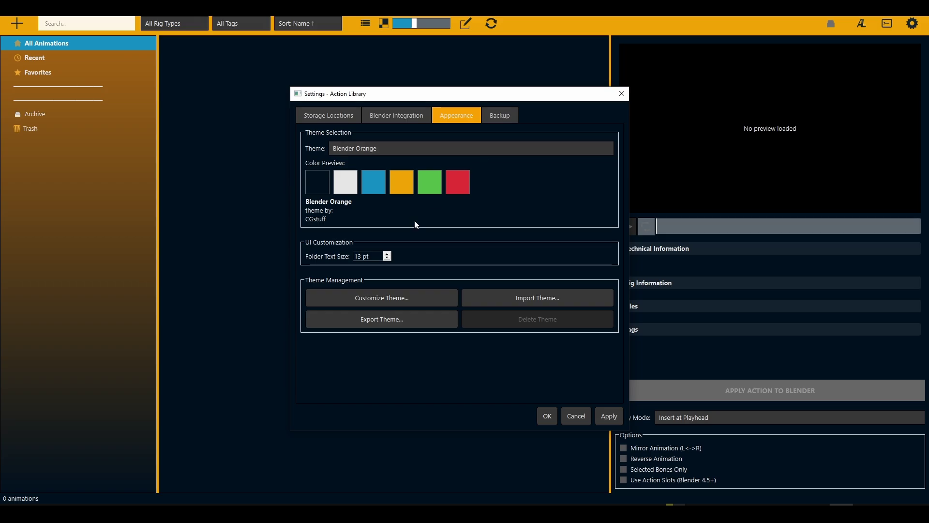
click(381, 301)
click(319, 101)
click(417, 160)
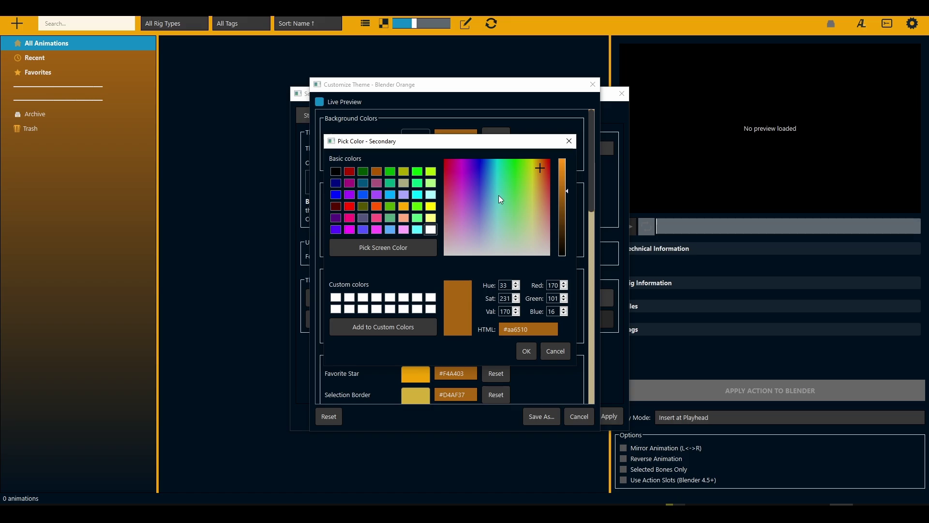
click(498, 169)
click(526, 350)
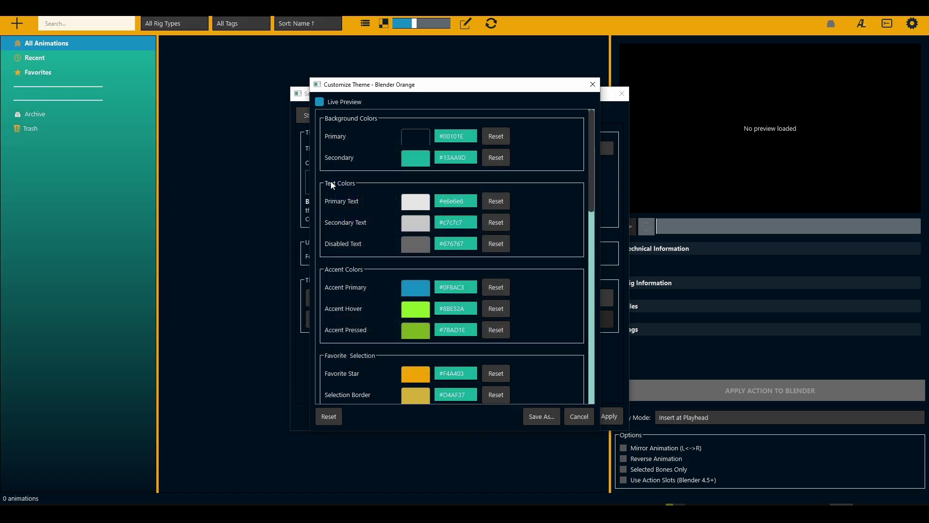
scroll(412, 271, down, 3)
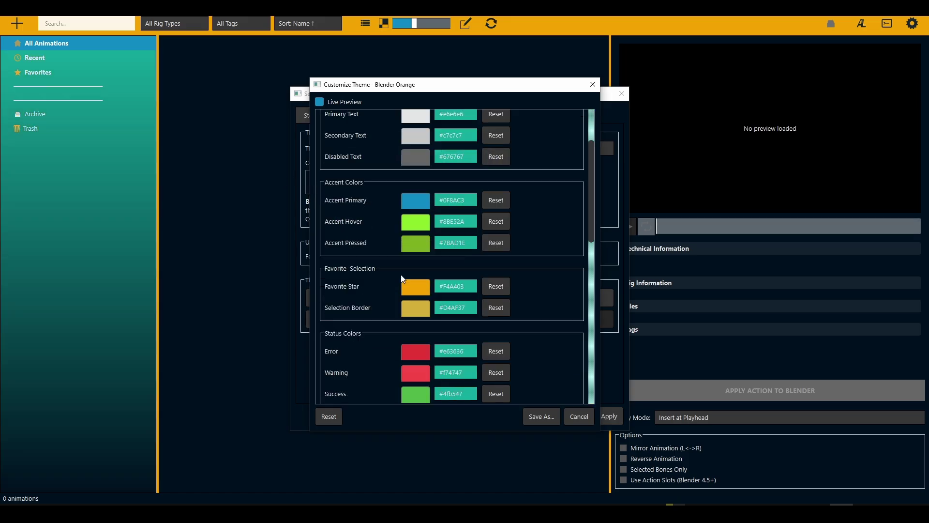
Step: Set the Blender Orange theme's primary accent color to green #29C306
scroll(411, 242, up, 1)
click(415, 229)
click(517, 164)
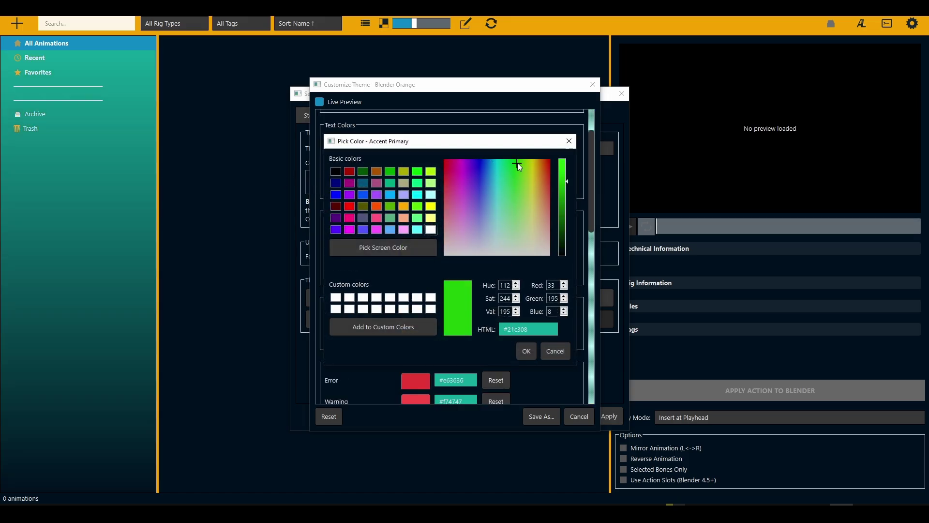
click(519, 352)
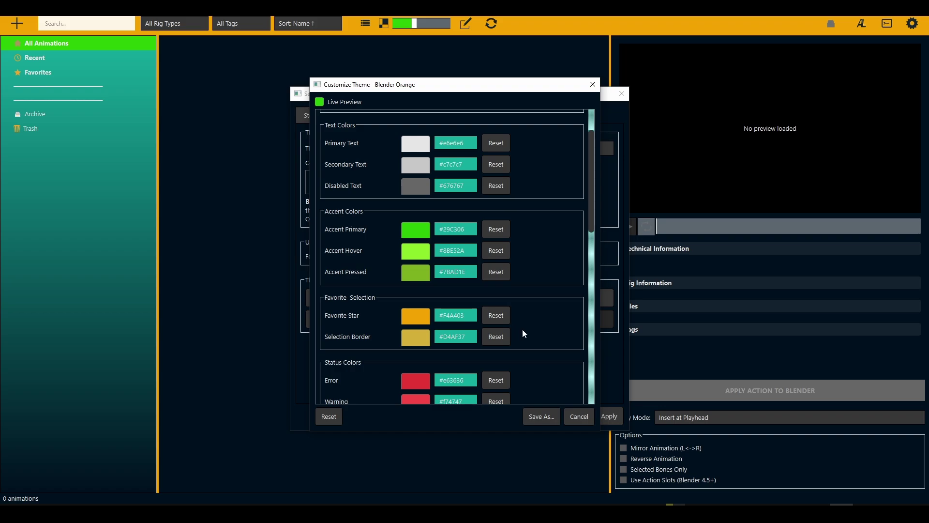
Step: Discard the Blender Orange customizations without saving a custom theme and switch to the Maya Classic theme
click(541, 415)
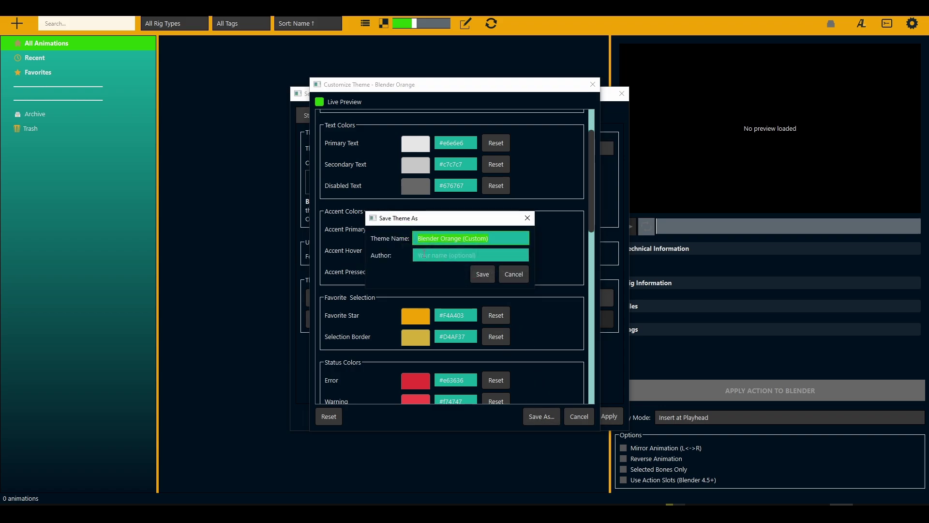
click(512, 273)
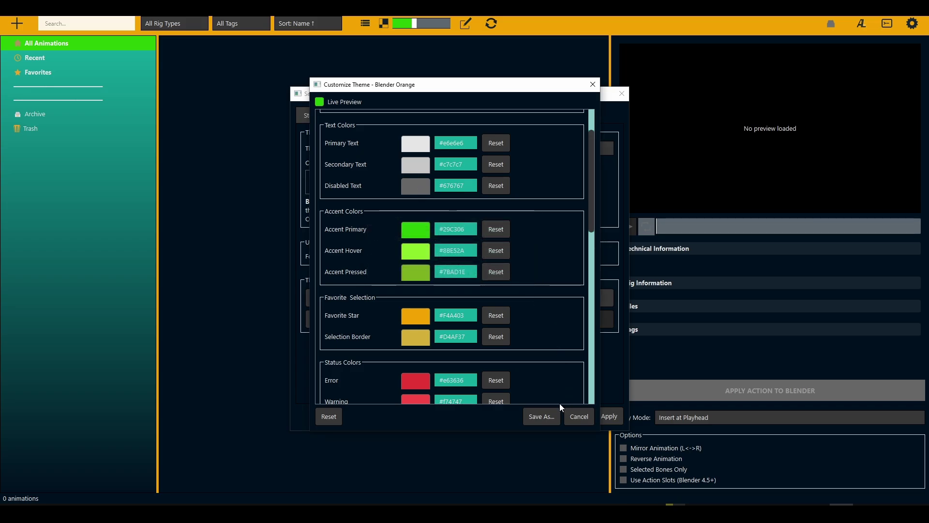
click(577, 418)
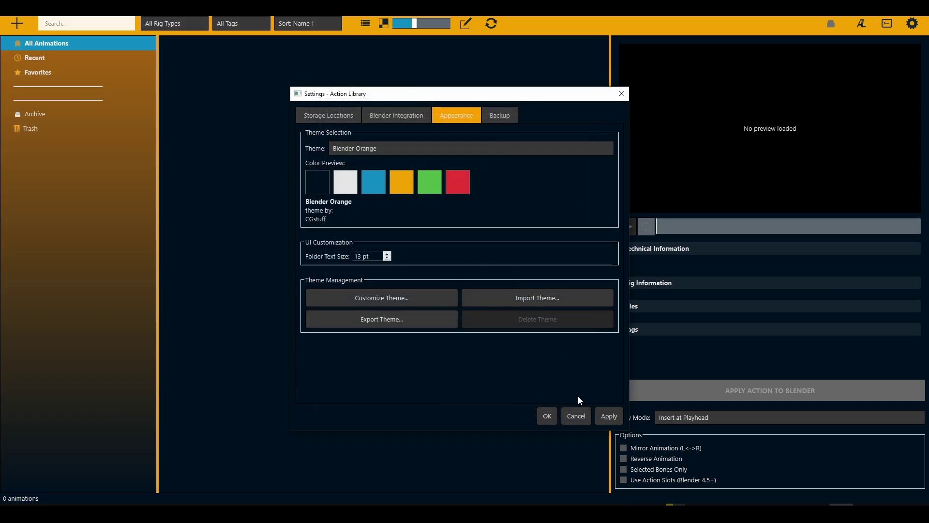
click(386, 148)
click(364, 190)
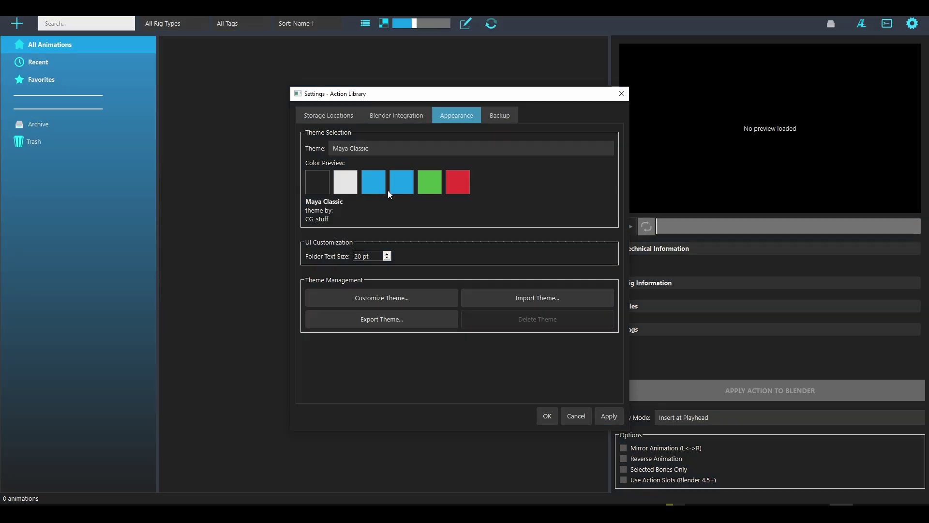
Step: Set the Blender executable path to C:/Blender_L/stable/blender-5.0.1-windows-x64/blender.exe and verify the installation
click(410, 118)
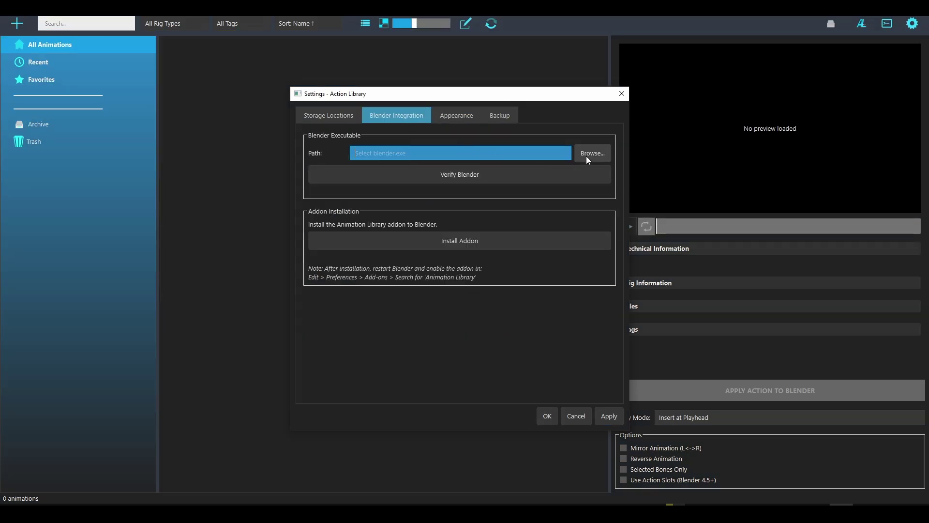
click(599, 154)
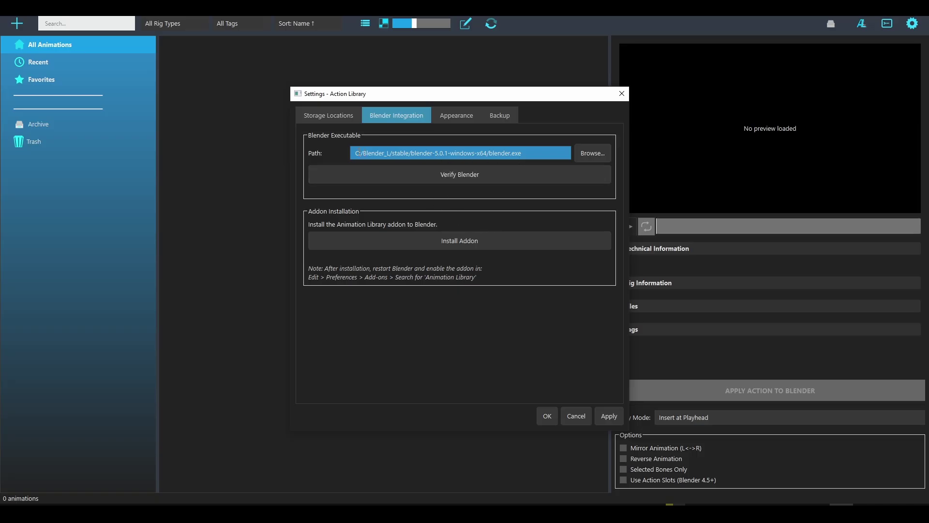
click(506, 182)
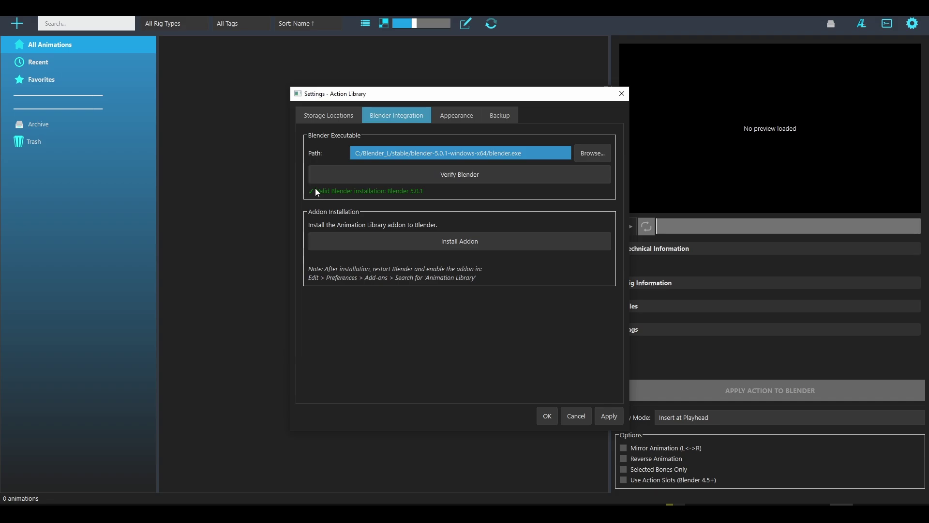
Step: Install the Animation Library add-on to Blender and accept the settings
click(461, 242)
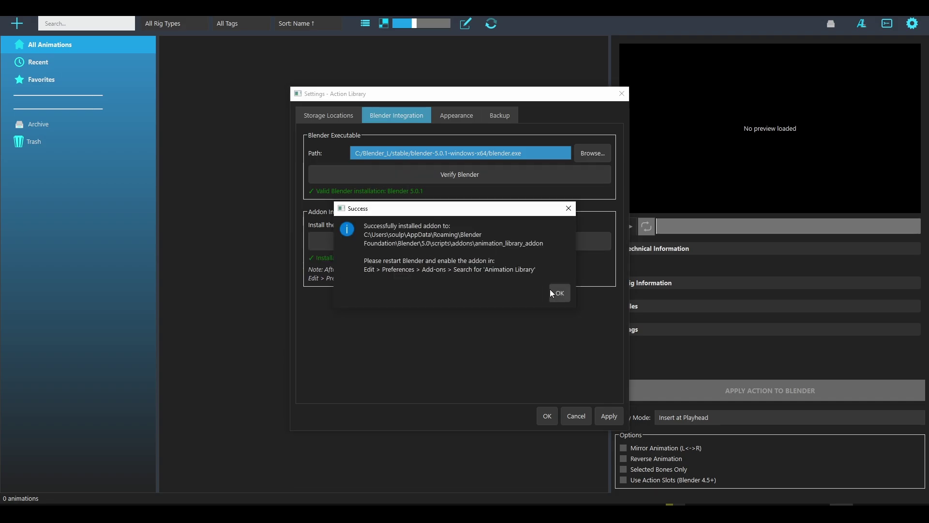
click(560, 294)
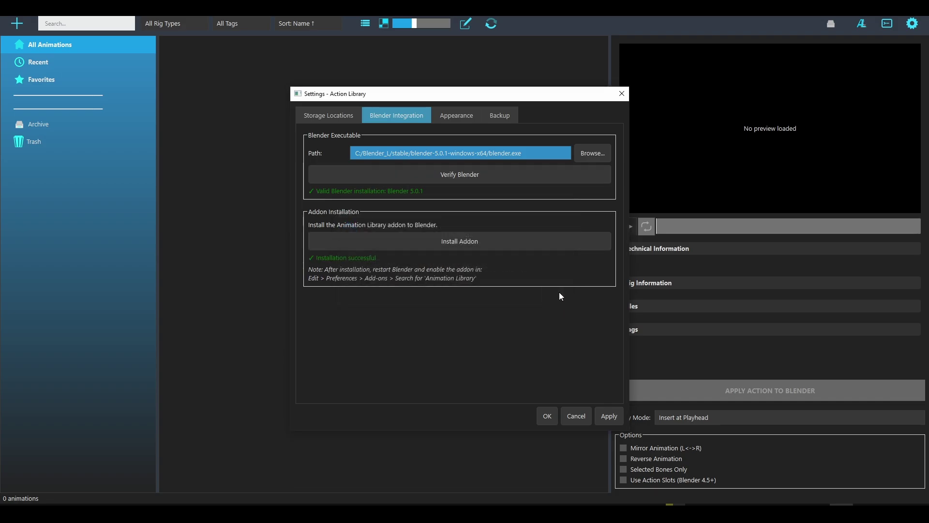
click(545, 415)
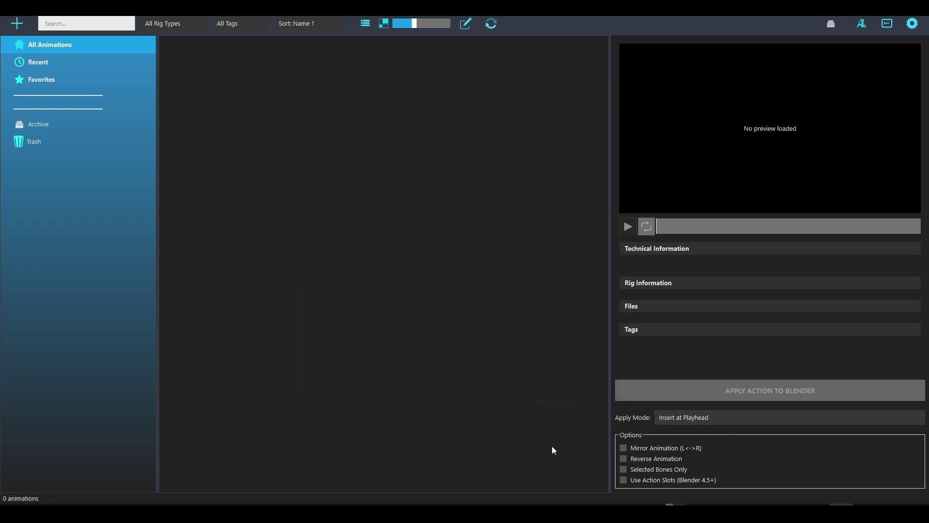
Step: Switch to Blender and delete all default objects from the scene
key(alt+Tab)
key(Delete)
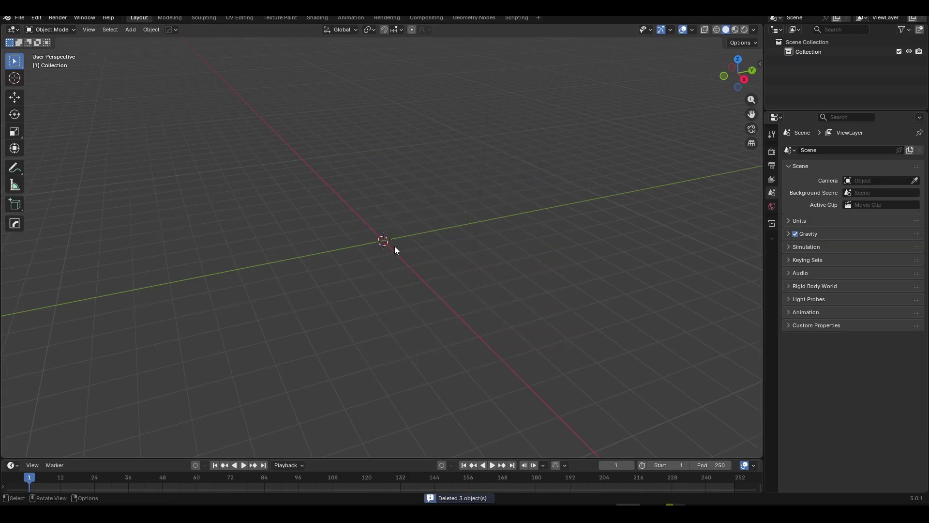
Step: Enable the Action Library add-on in Blender's preferences and show its details in an enlarged window
key(ctrl+comma)
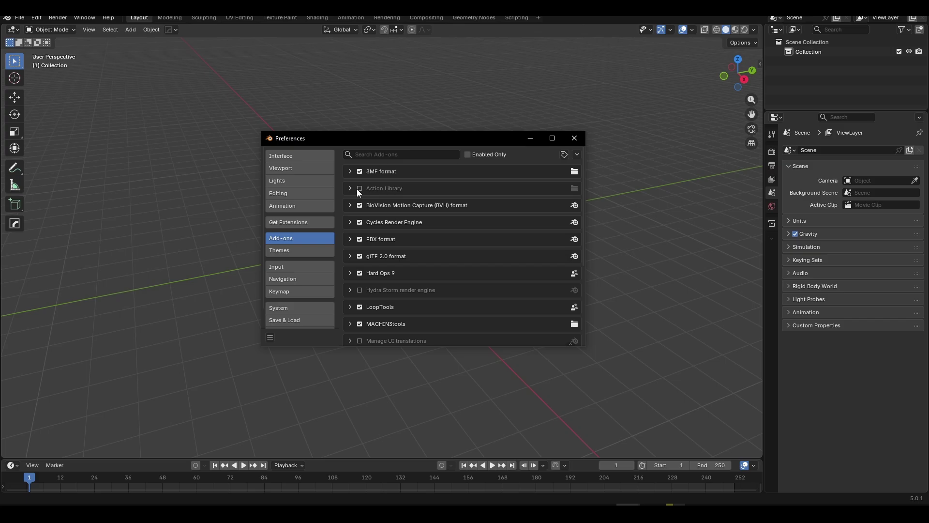
click(360, 188)
click(350, 188)
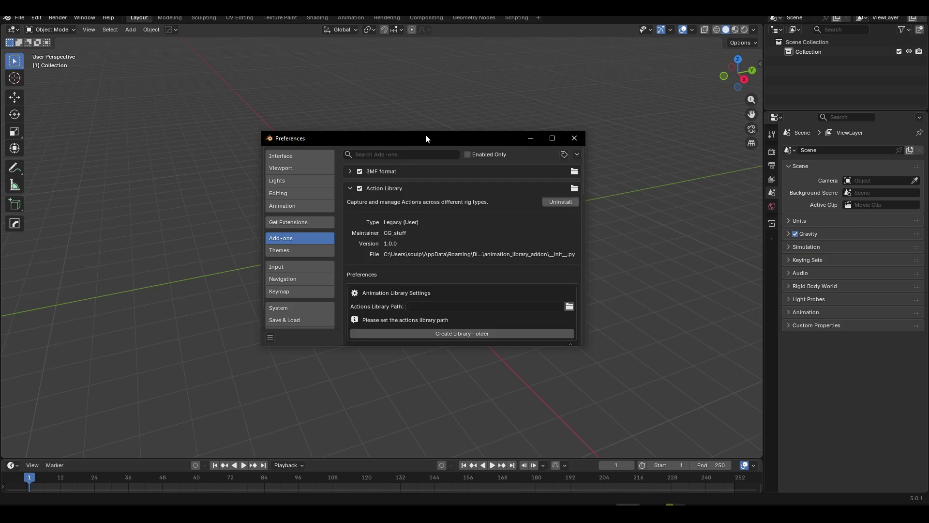
drag(425, 139, 375, 76)
drag(535, 284, 623, 442)
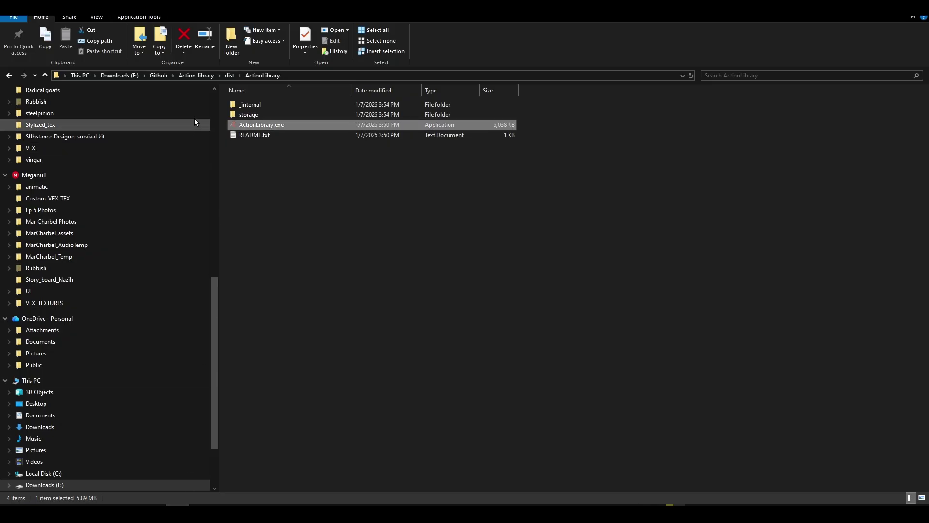
Step: Set the add-on's Actions Library Path to the storage folder E:\Github\Action-library\dist\ActionLibrary\storage, copied from File Explorer
double_click(265, 114)
click(343, 75)
key(ctrl+c)
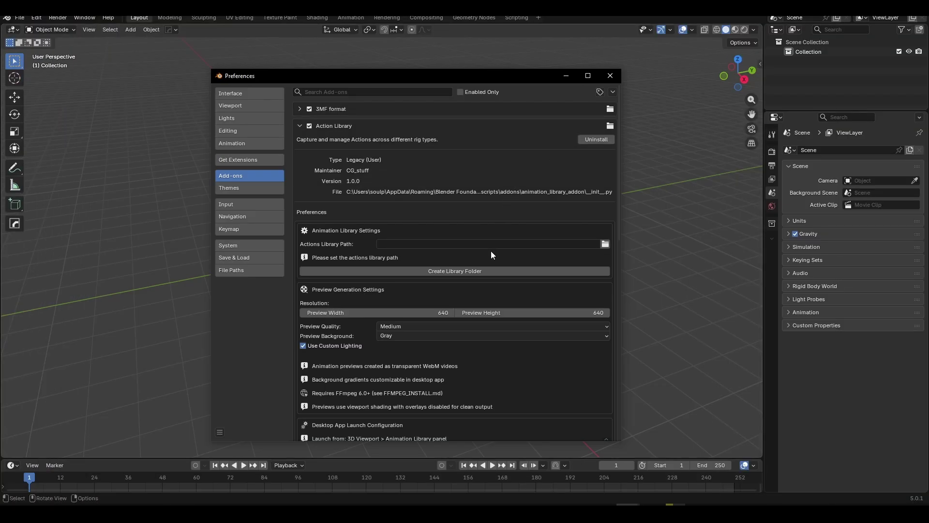
click(480, 248)
key(ctrl+v)
key(Return)
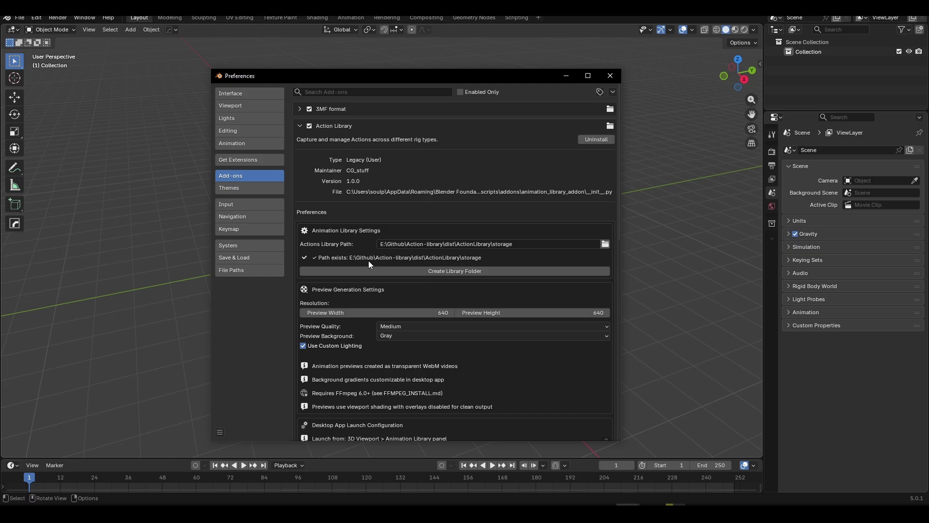
Step: Try the Development (Python Script) launch mode for the desktop app and return to Production (Executable)
scroll(460, 253, down, 5)
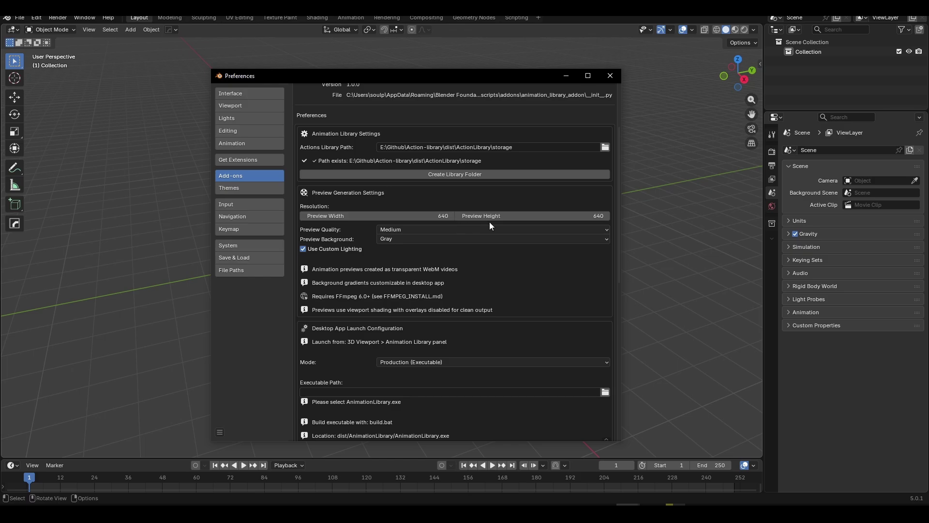
scroll(489, 225, down, 1)
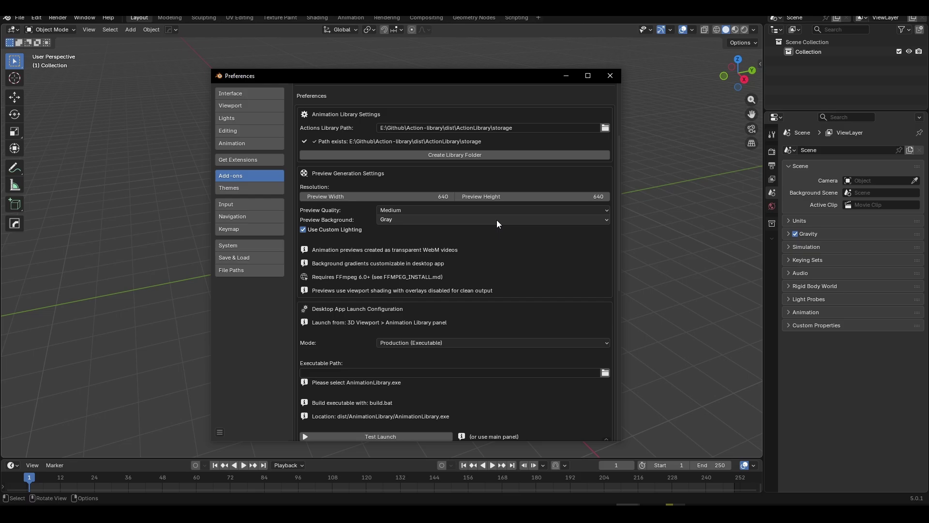
click(429, 341)
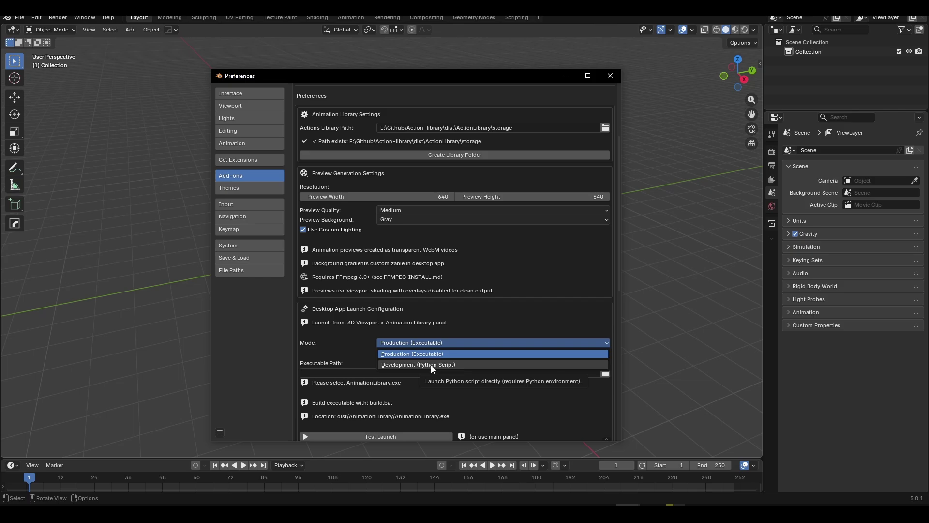
click(430, 365)
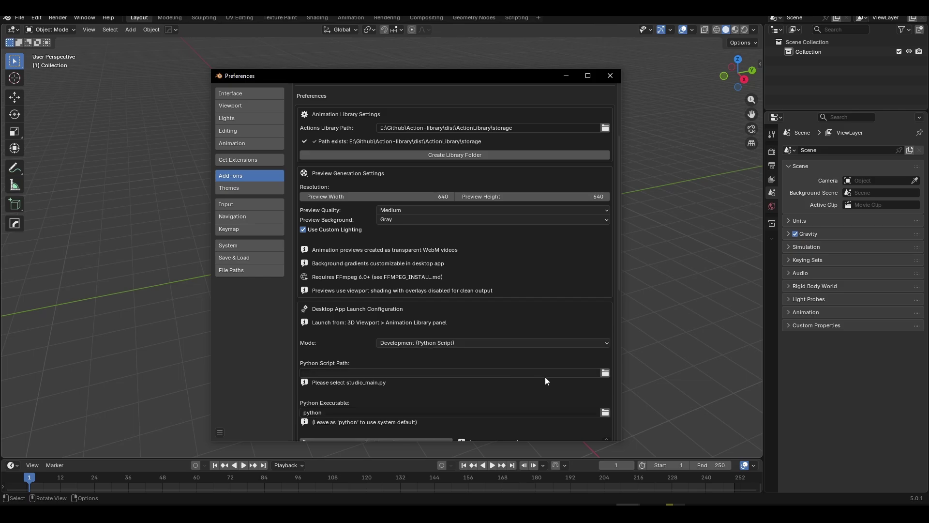
click(469, 342)
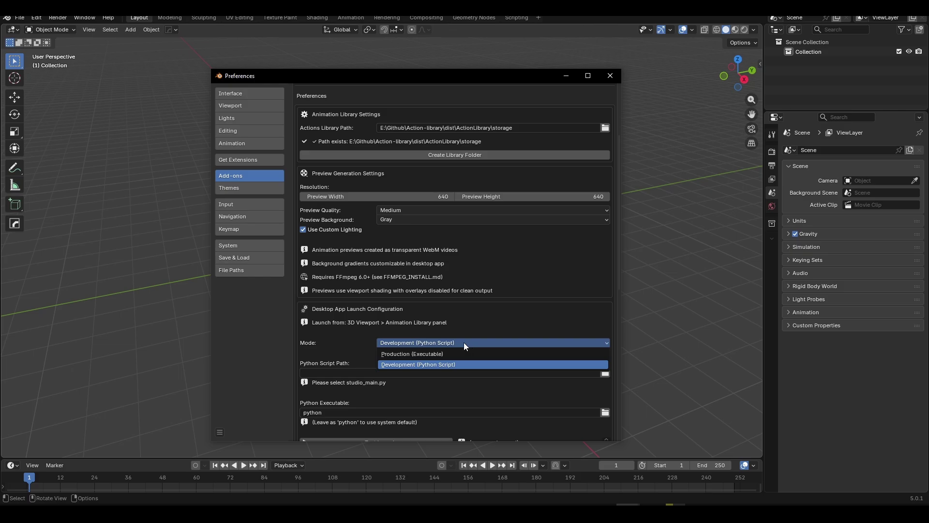
click(432, 355)
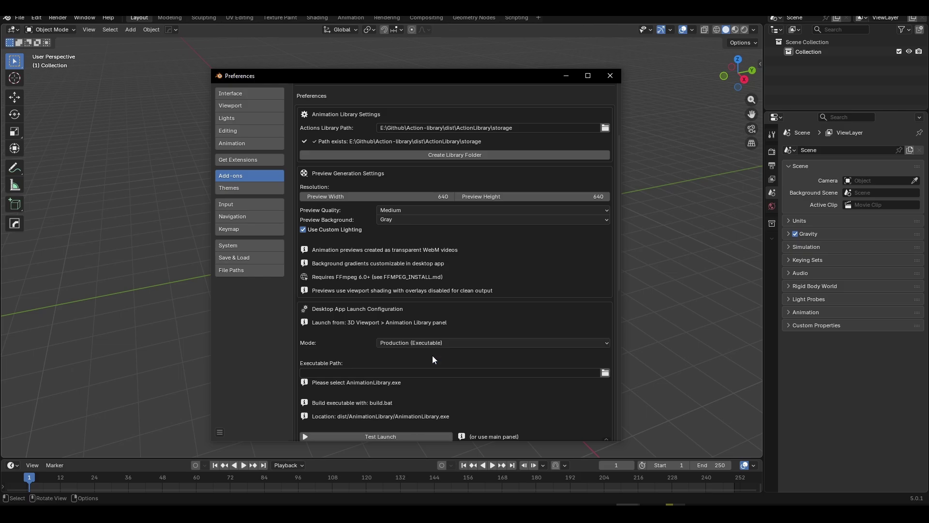
Step: Set the desktop app's executable path to E:\Github\Action-library\dist\ActionLibrary\ActionLibrary.exe and test the launch
click(605, 373)
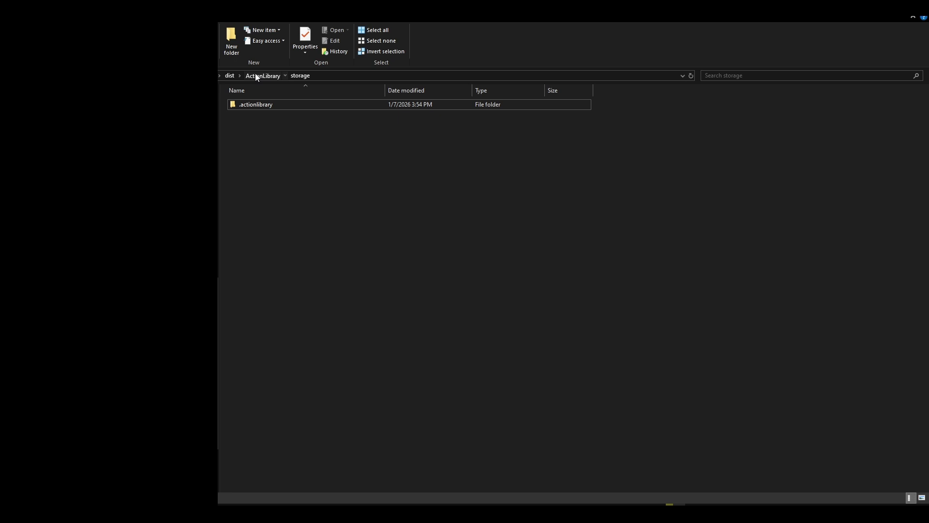
click(255, 74)
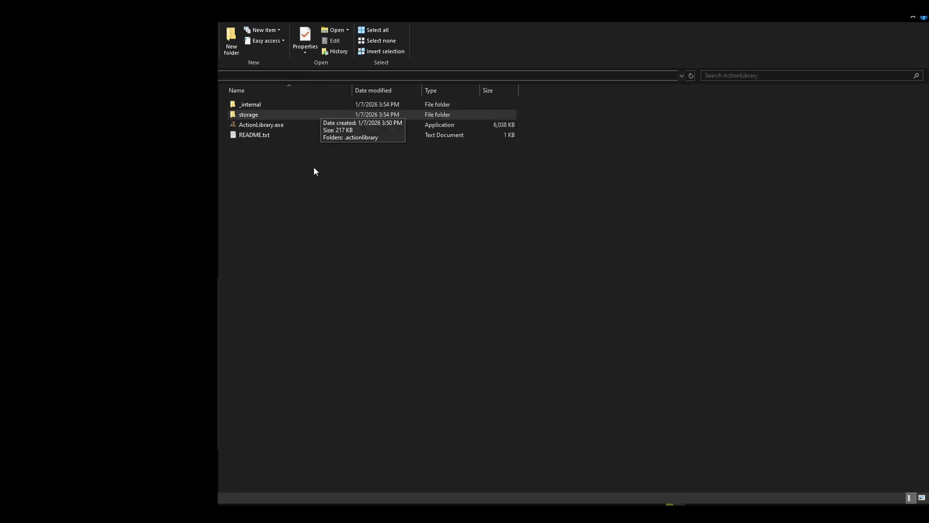
double_click(287, 129)
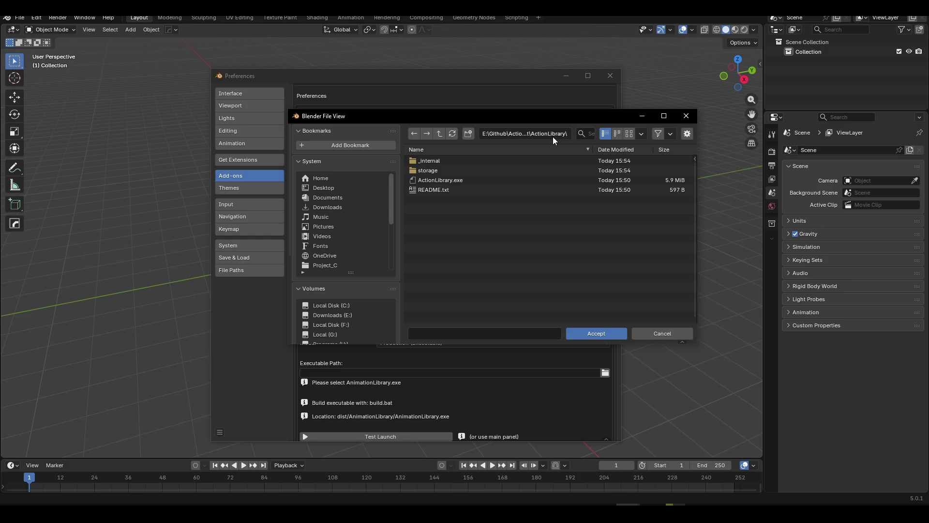
double_click(460, 178)
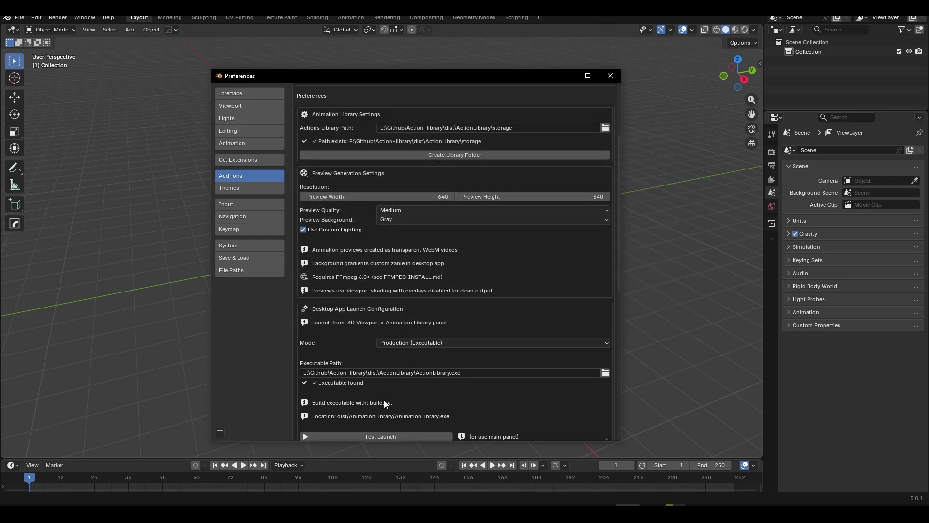
scroll(385, 406, down, 1)
click(381, 417)
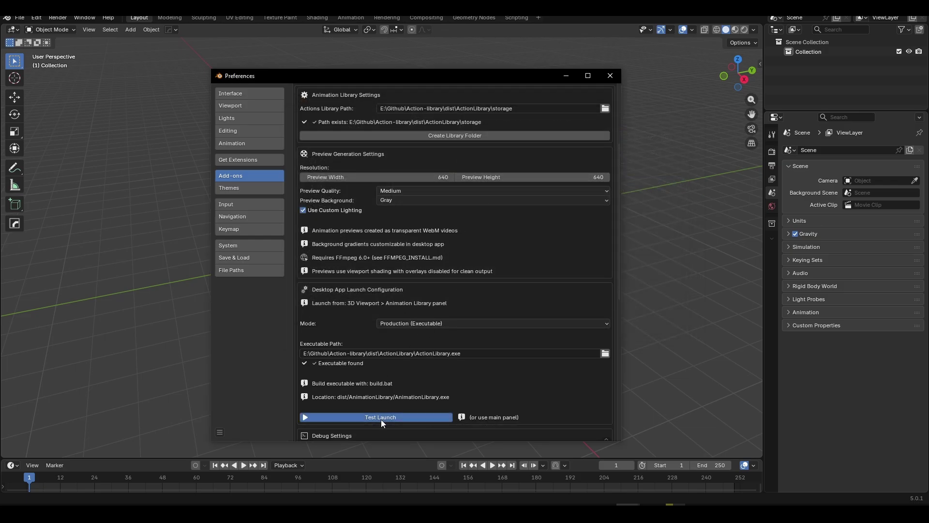
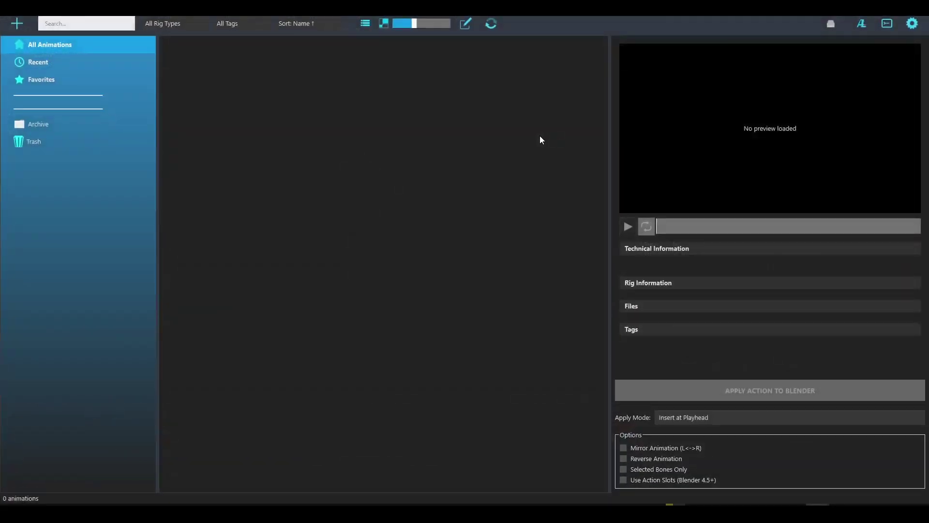
Step: Close the desktop app and view the add-on's launch settings from the character scene in Blender
click(922, 16)
click(699, 129)
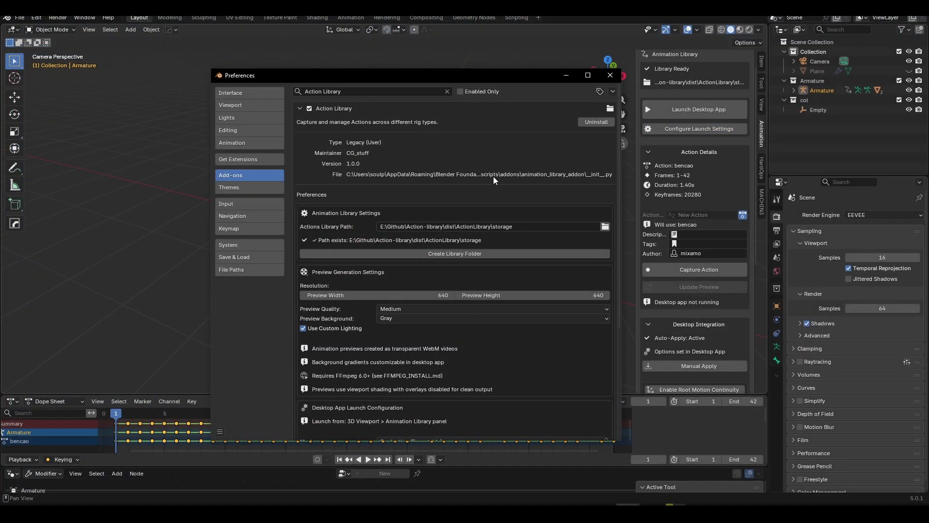
click(610, 75)
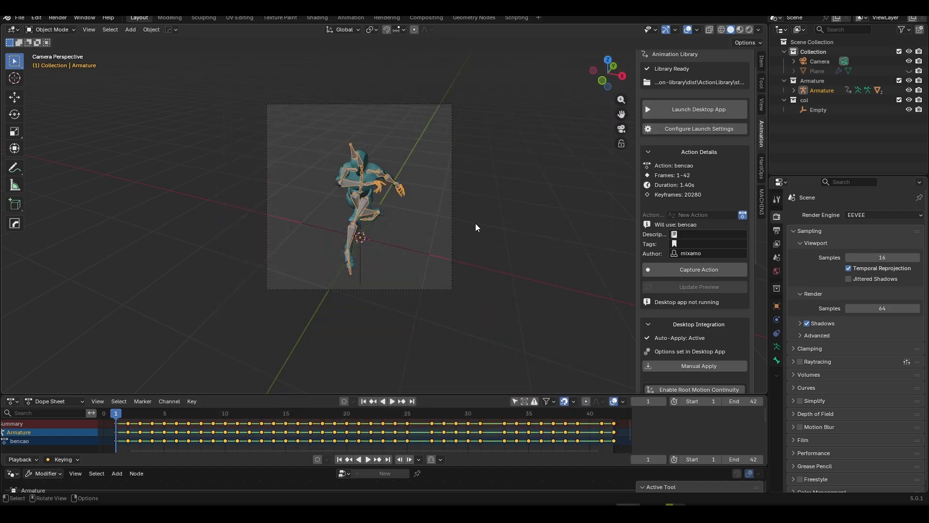
Step: Change the Dope Sheet to Action Editor mode to show the armature's bencao action
click(53, 402)
click(53, 437)
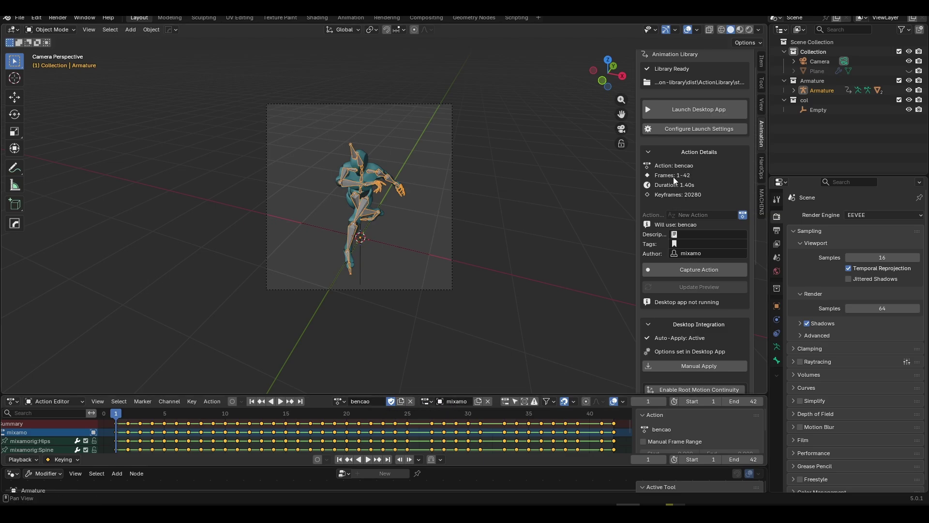
Step: Set the author of the bencao action to CGStuff, leaving its description and tags empty
click(690, 235)
click(694, 244)
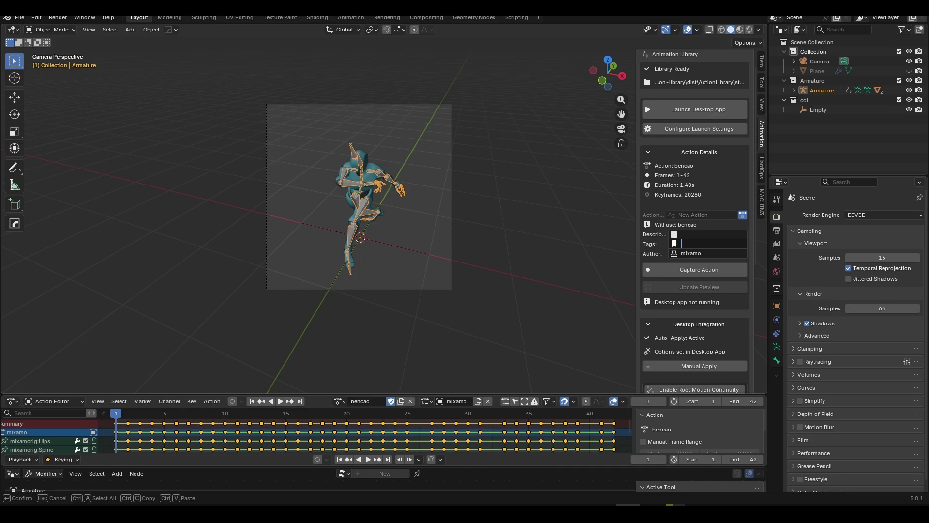
click(715, 253)
text(CGStuff)
key(Return)
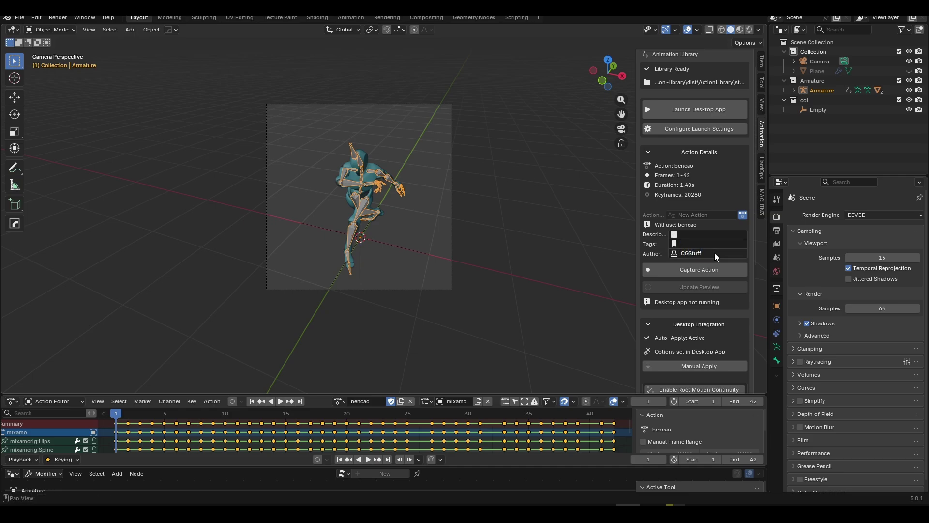
Step: Select the armature and set the scene's end frame to 98, beyond the end of the bencao keyframes
click(361, 211)
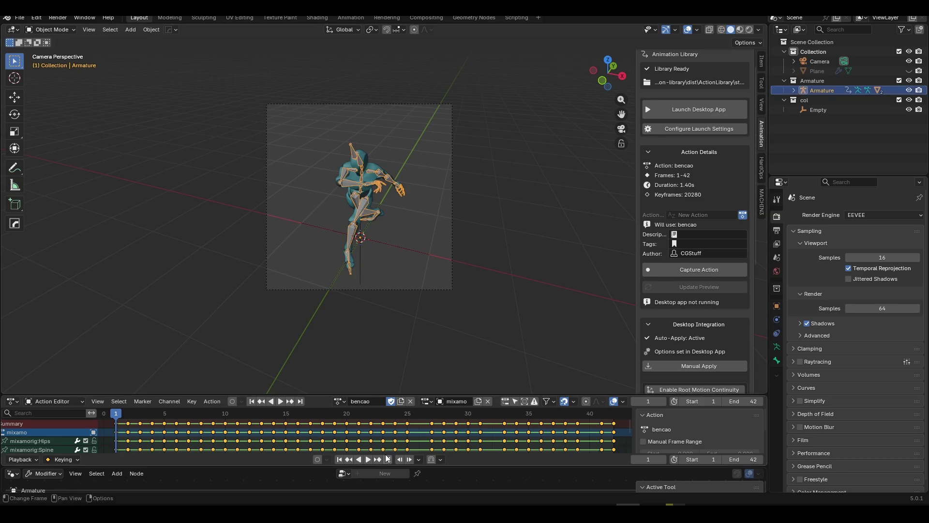
scroll(390, 438, down, 3)
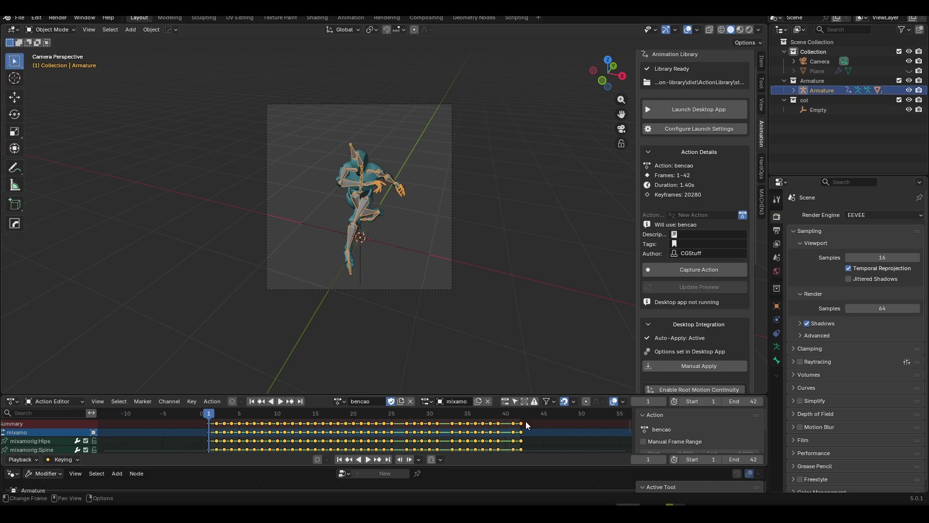
drag(745, 401, 787, 401)
scroll(463, 418, down, 3)
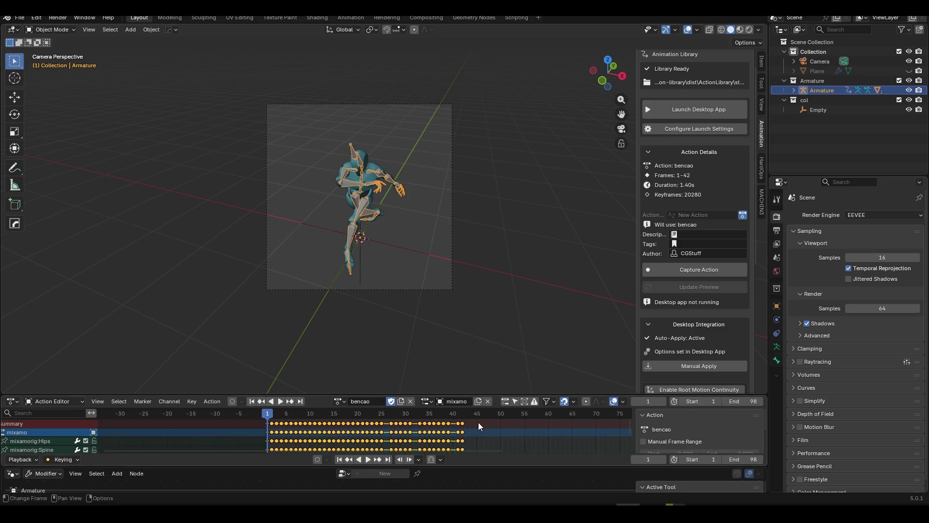
Step: Capture the bencao action into the library and view its entry in the desktop app
click(710, 274)
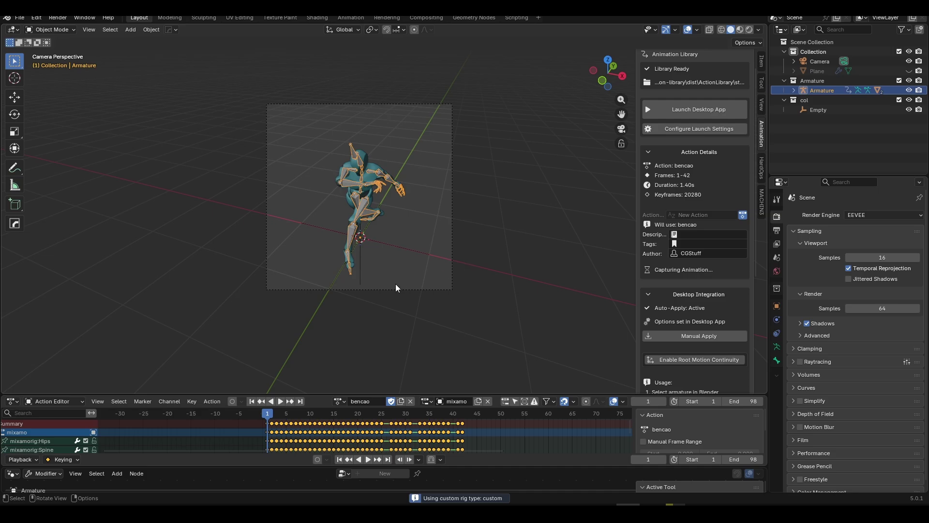
click(699, 109)
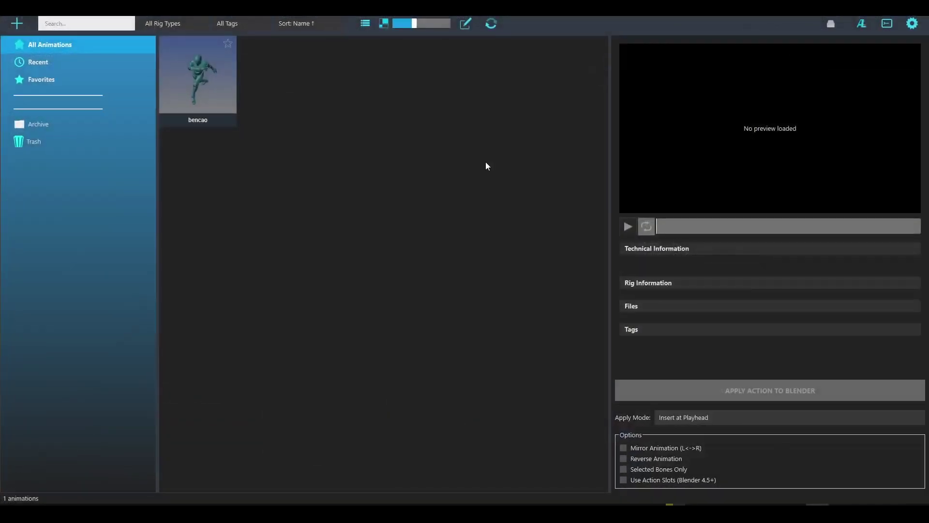
click(211, 79)
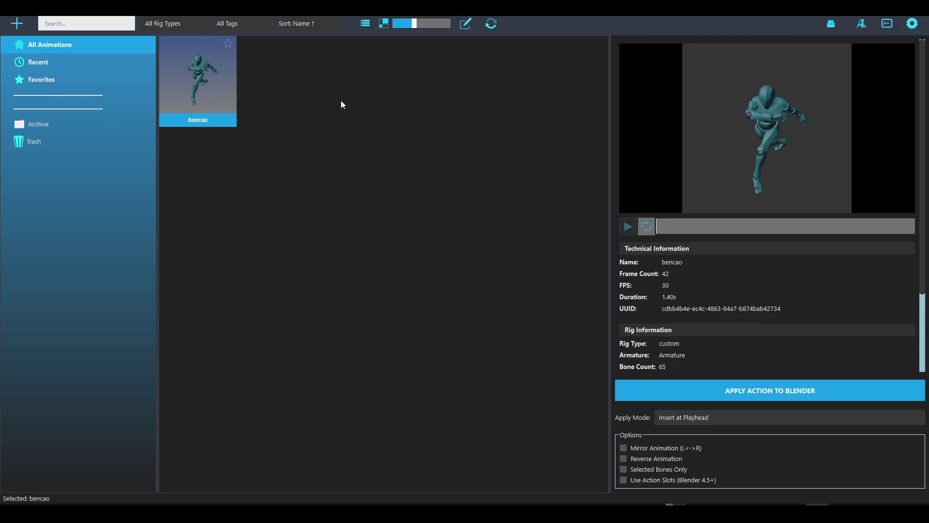
Step: Switch to Blender, capture the bencao action a second time, and refresh the library in the desktop app
key(alt+Tab)
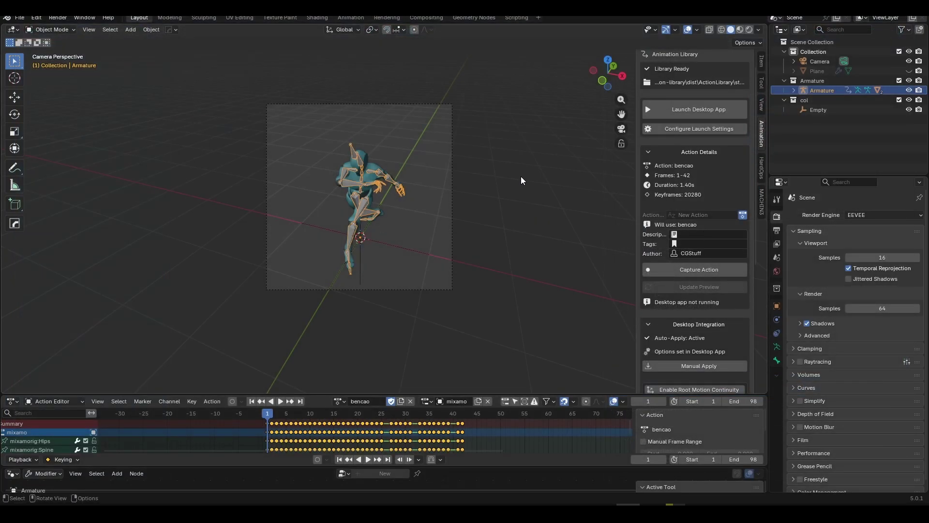
click(695, 272)
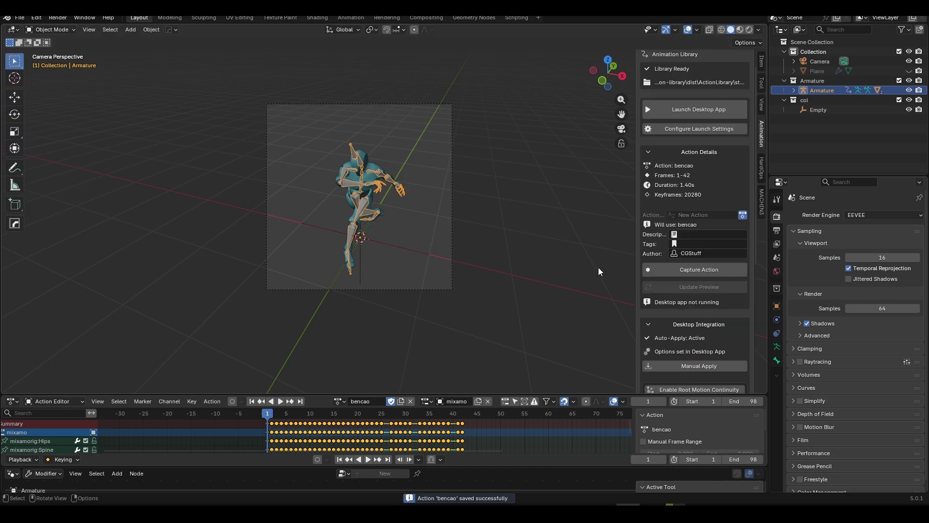
click(695, 117)
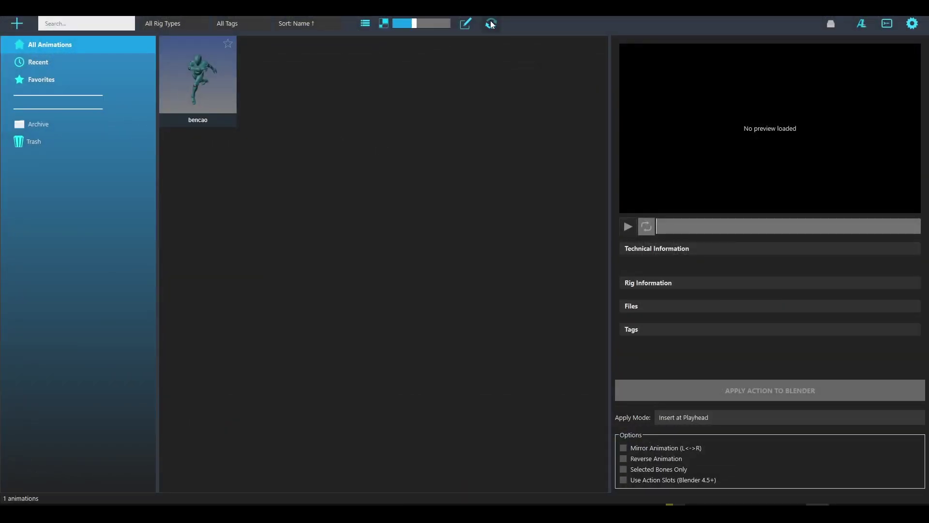
click(491, 24)
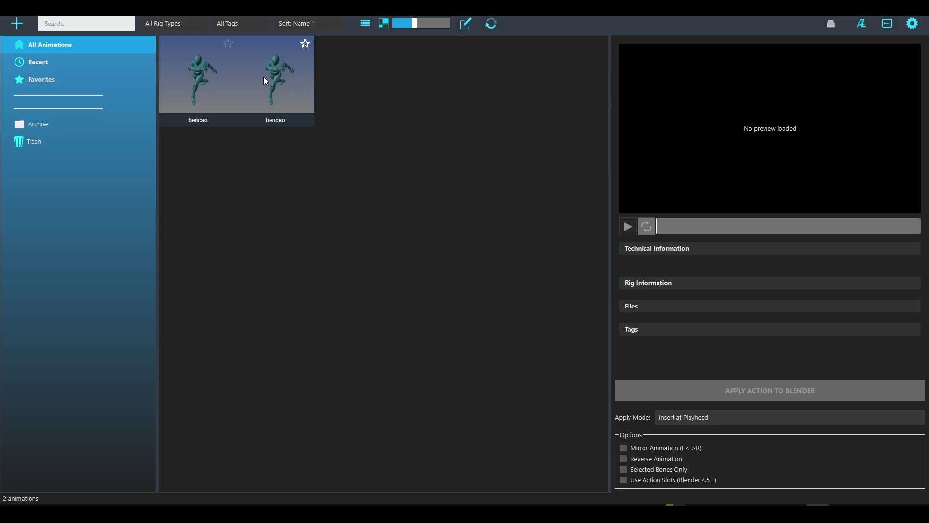
Step: Compare the technical and rig information of the two bencao entries
click(266, 83)
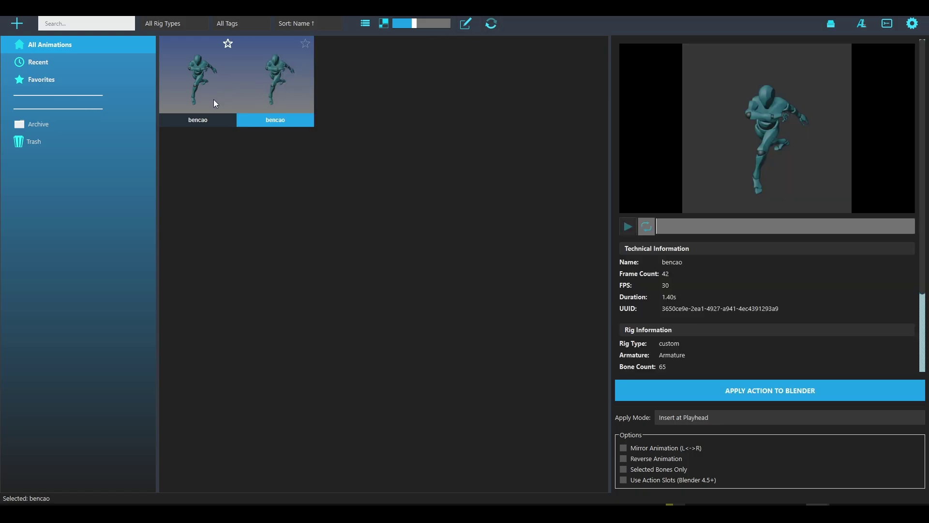
click(209, 120)
click(271, 97)
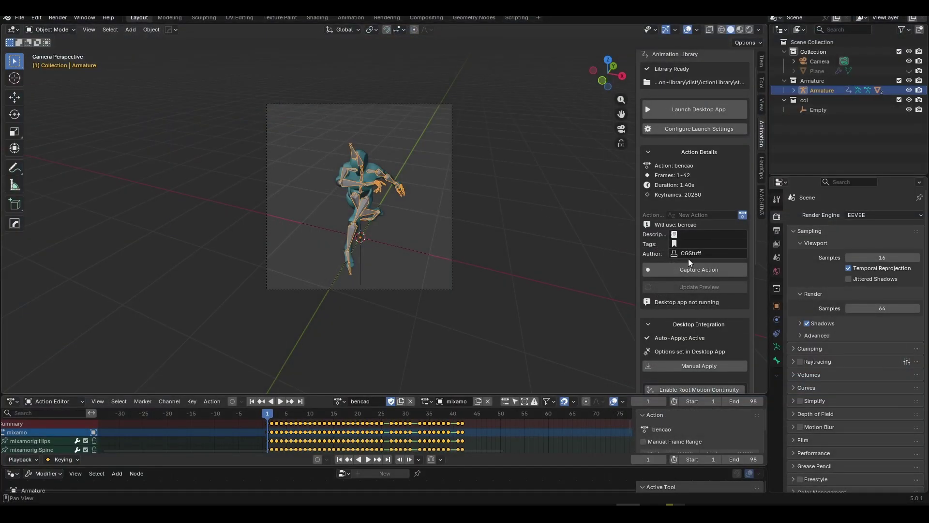
Step: In Blender, set the active rig's type to the custom name Mixamo instead of the auto-detected type
scroll(691, 262, down, 5)
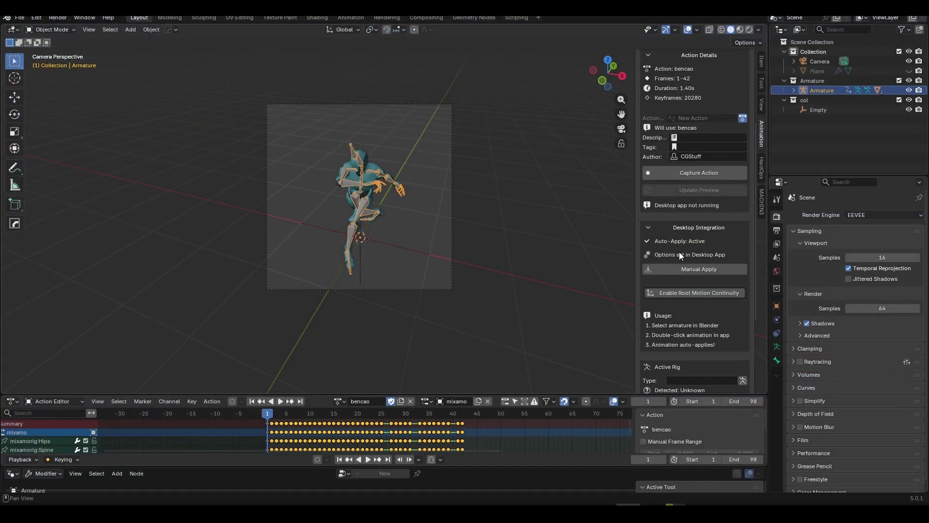
scroll(685, 240, down, 4)
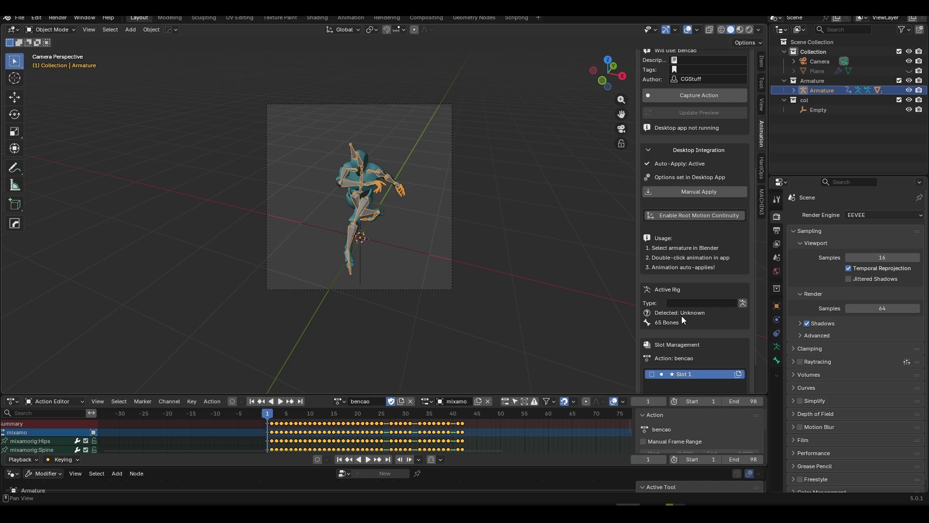
click(743, 302)
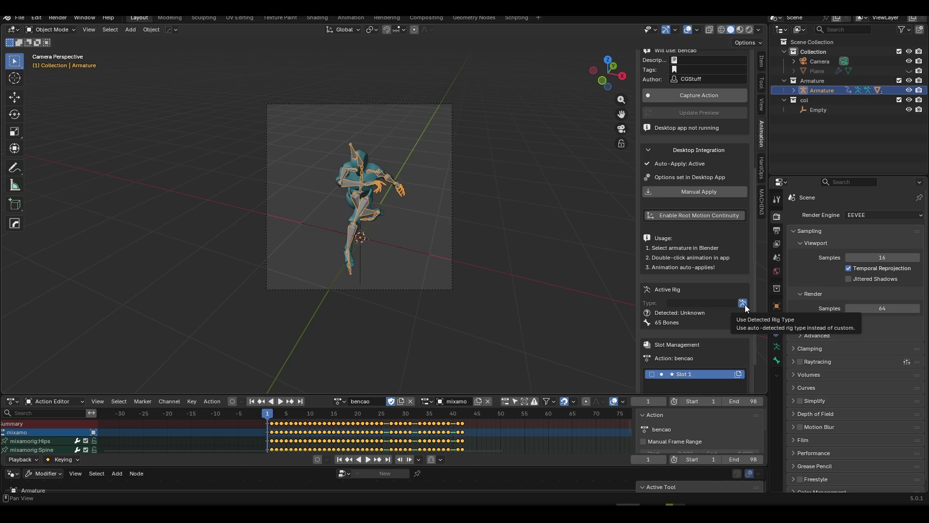
click(743, 303)
click(728, 303)
text(Mixamo)
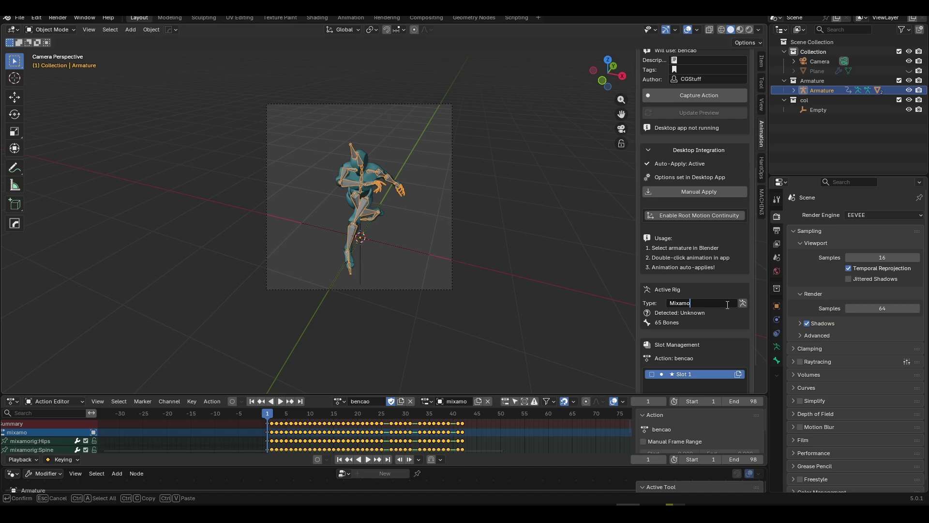
key(Return)
Step: Capture the bencao action with the Mixamo rig type and refresh the library in the desktop app
scroll(678, 259, up, 5)
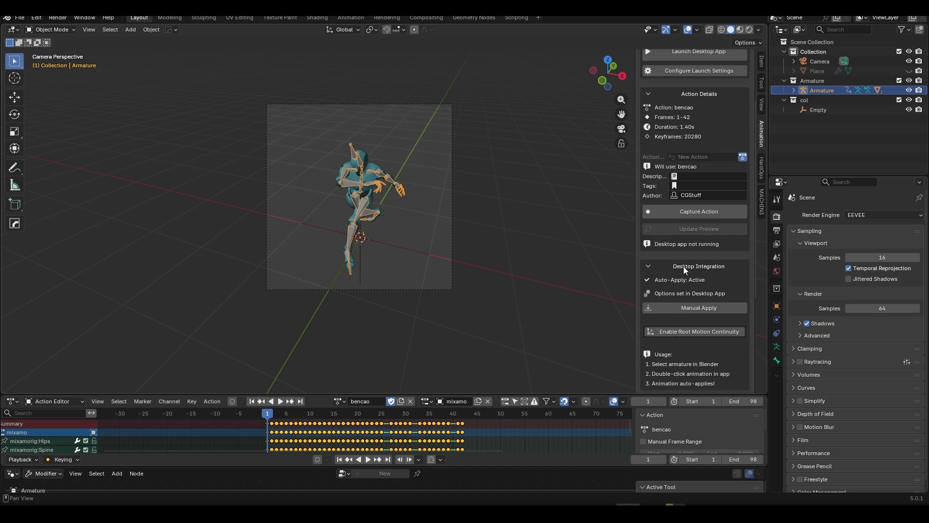
click(688, 235)
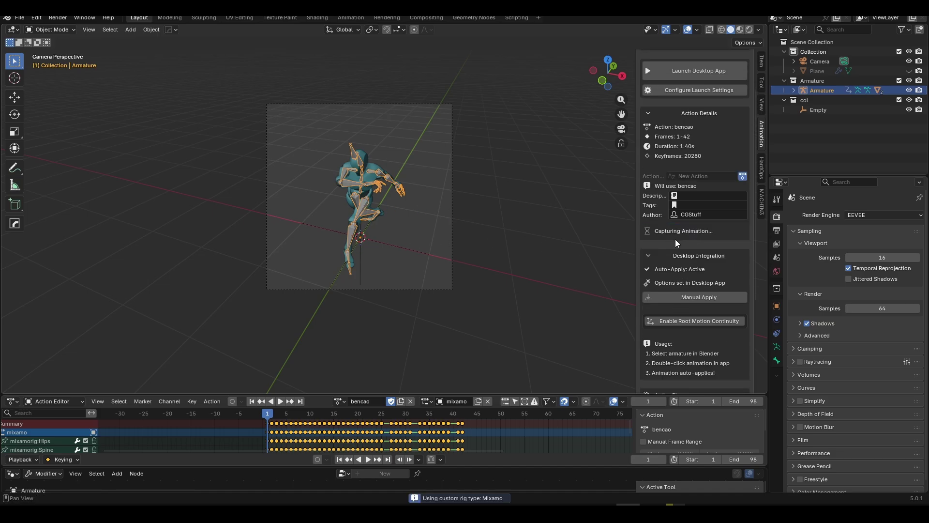
scroll(680, 162, up, 3)
click(693, 141)
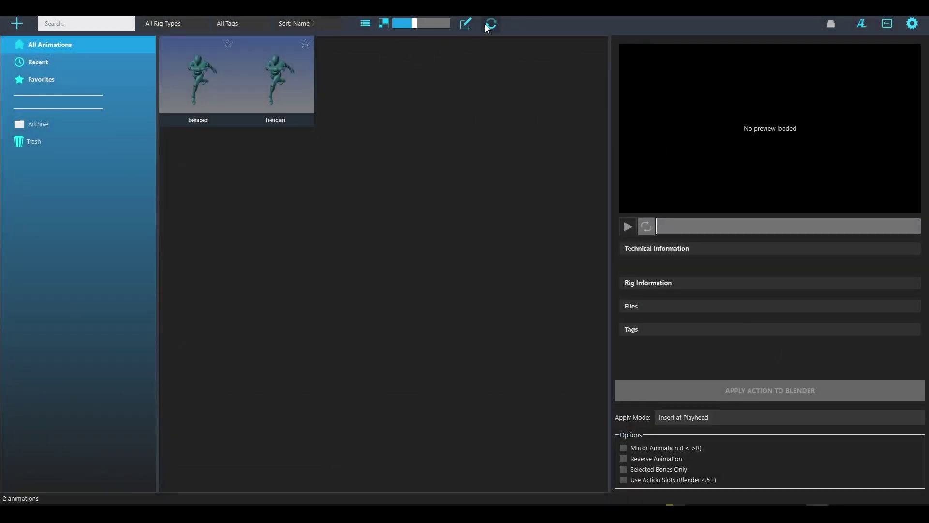
click(491, 24)
Step: Compare the rig type of the newest bencao entry with that of the two earlier entries
click(369, 83)
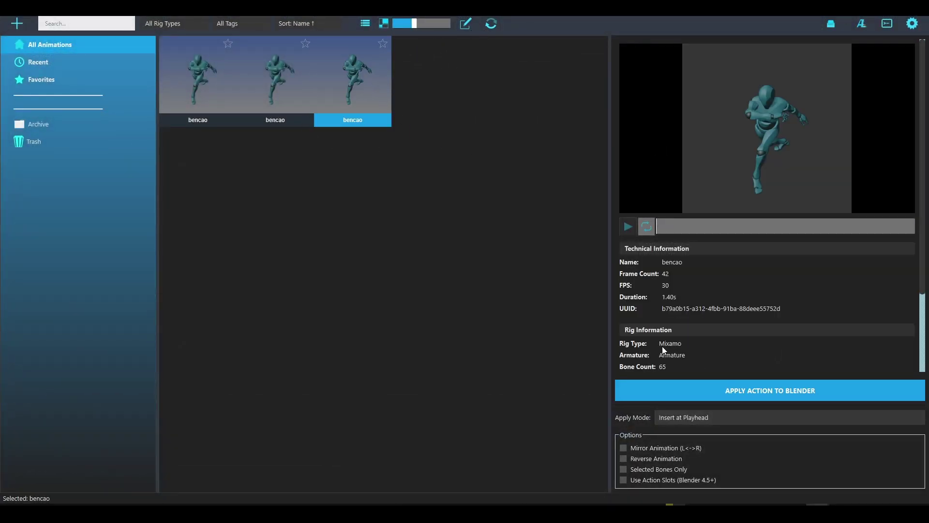
click(282, 92)
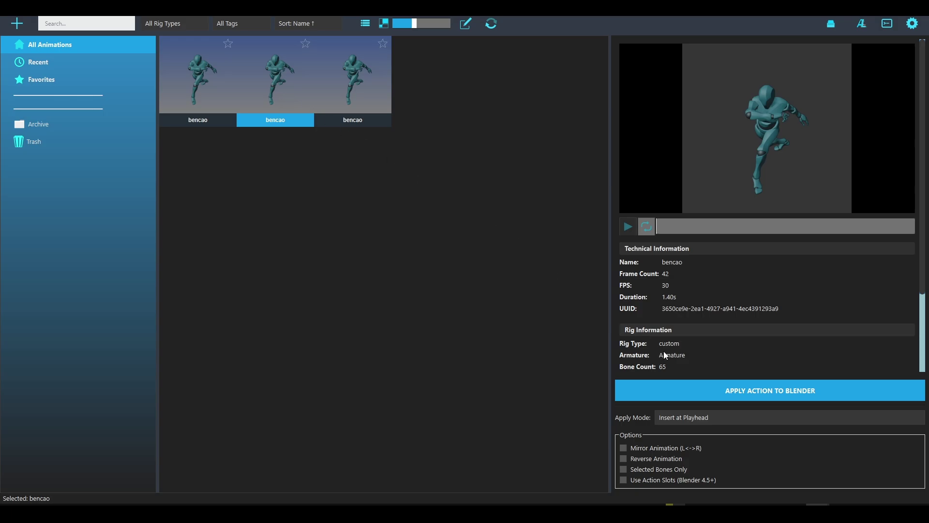
click(215, 95)
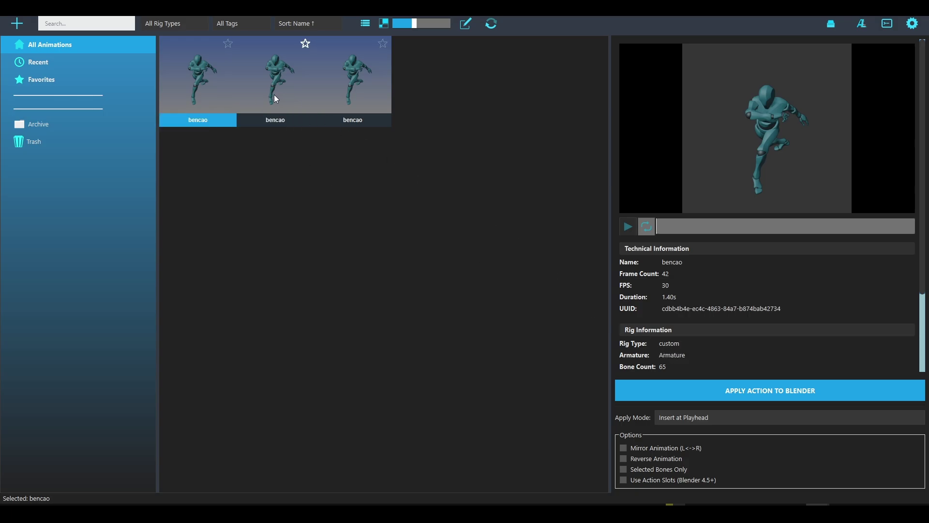
Step: Refresh the library, filter it by the custom rig type and by Mixamo, and select the Mixamo bencao animation
click(491, 24)
click(176, 24)
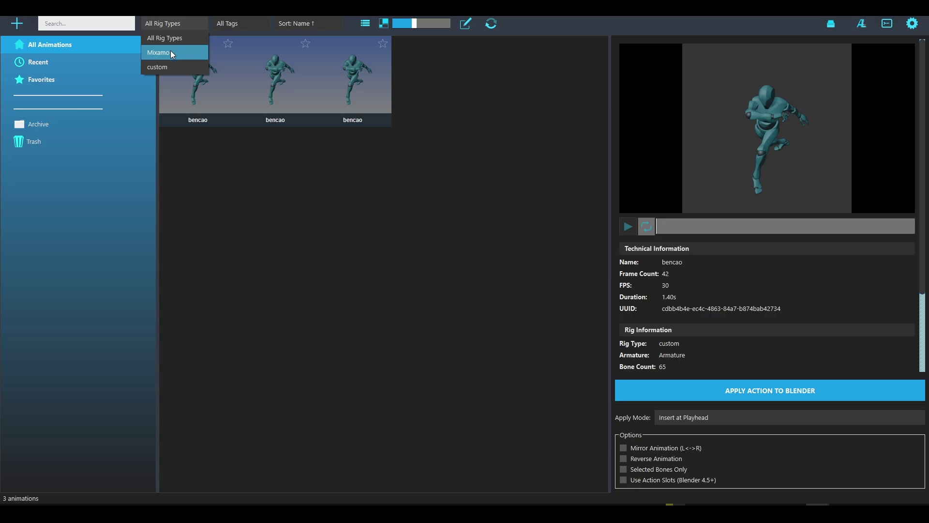
click(166, 63)
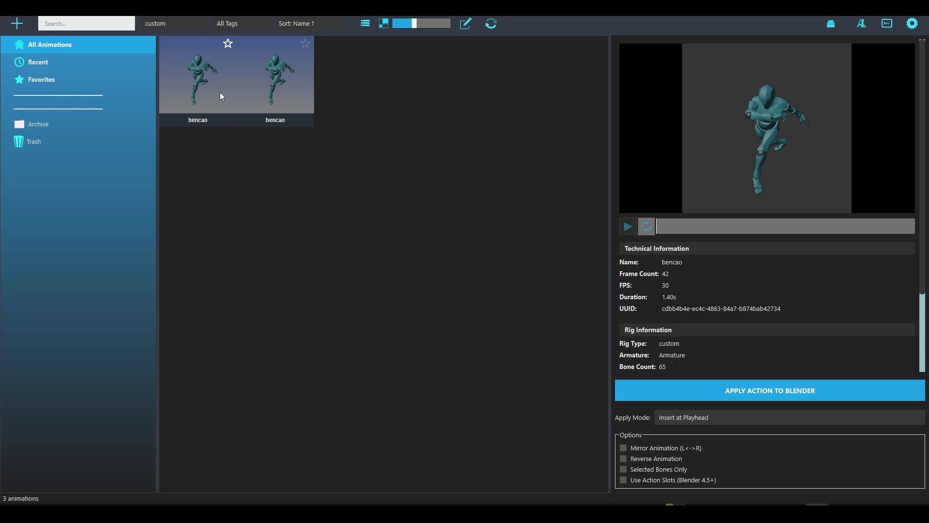
click(187, 25)
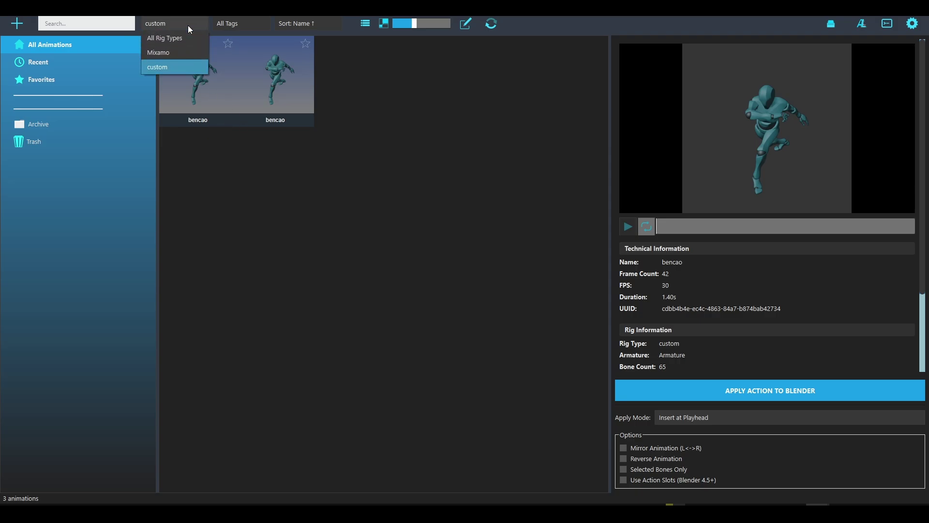
click(178, 54)
click(206, 84)
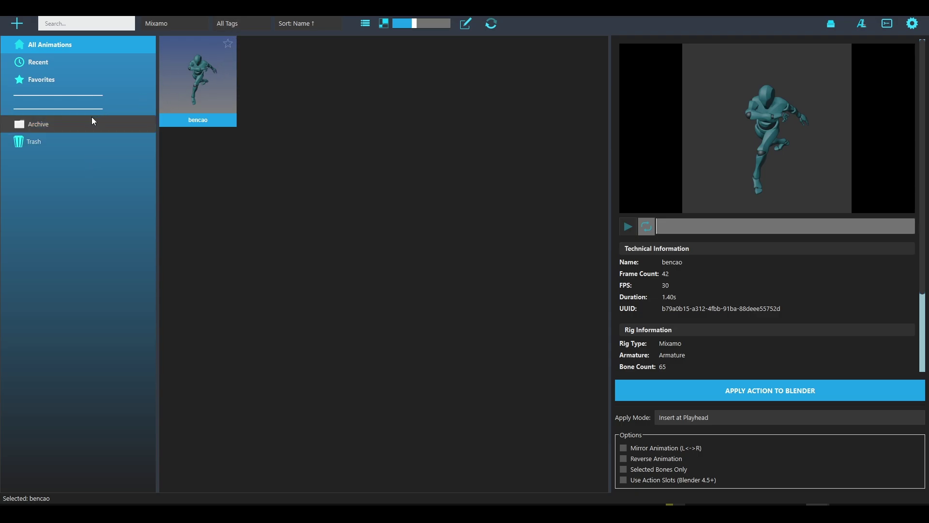
Step: Create a library folder named 1 at the root
click(20, 25)
text(1)
key(Return)
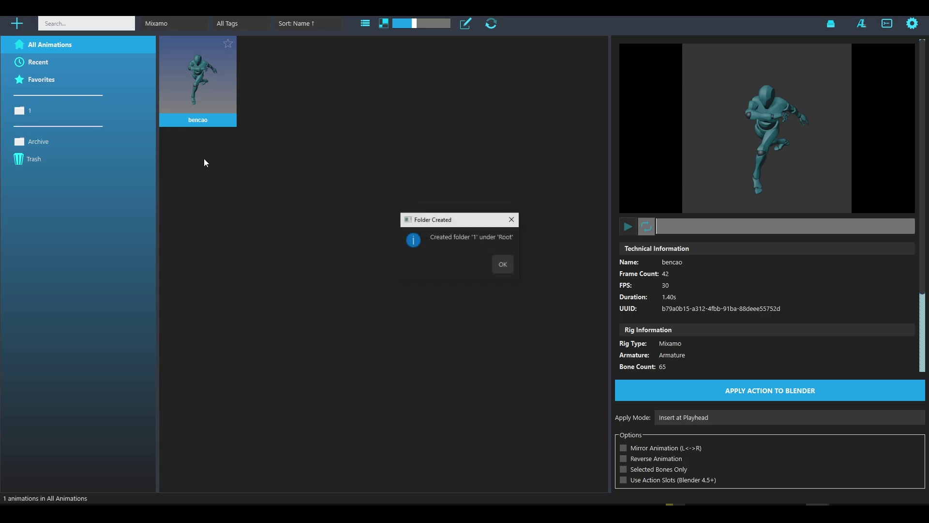
click(502, 264)
Step: Create a second root-level library folder named 2
click(19, 25)
text(2)
click(458, 266)
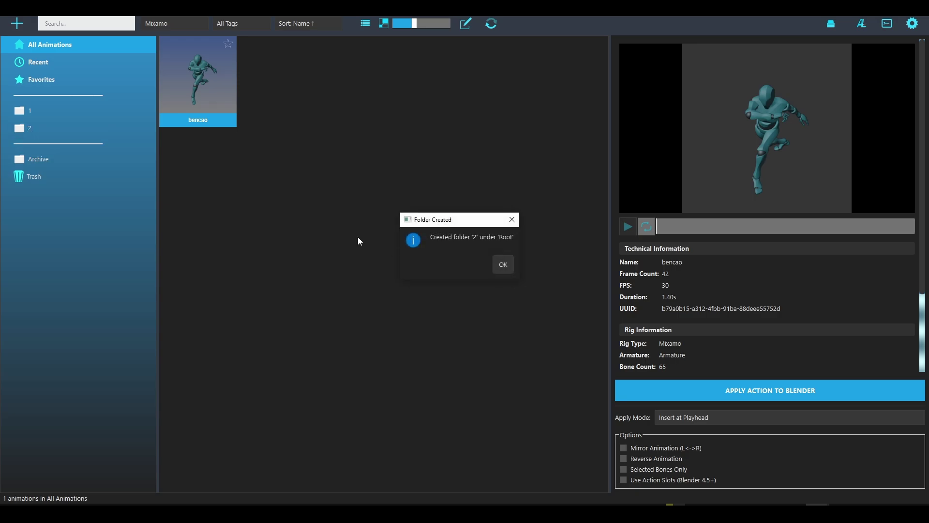
click(502, 265)
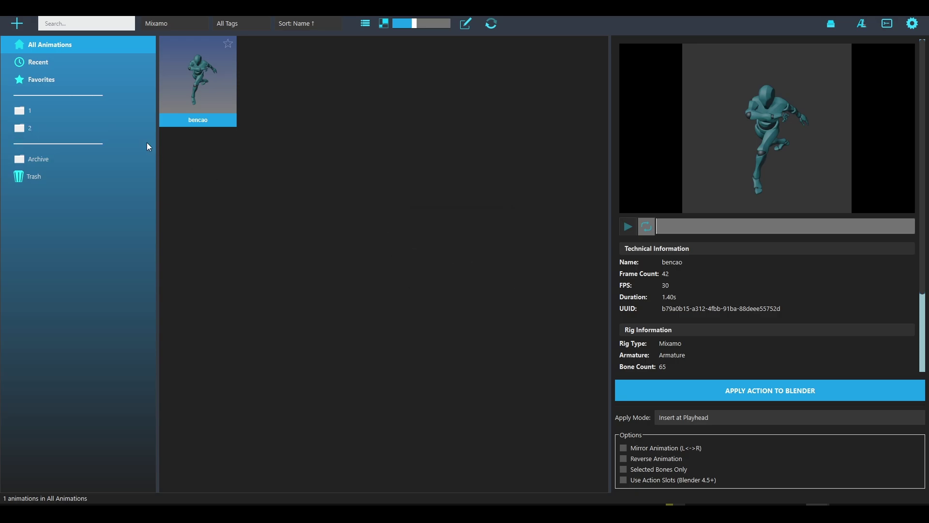
Step: Move folder 2 into folder 1 and expand folder 1 to show its subfolder
click(26, 127)
drag(26, 127, 34, 112)
click(485, 264)
click(5, 110)
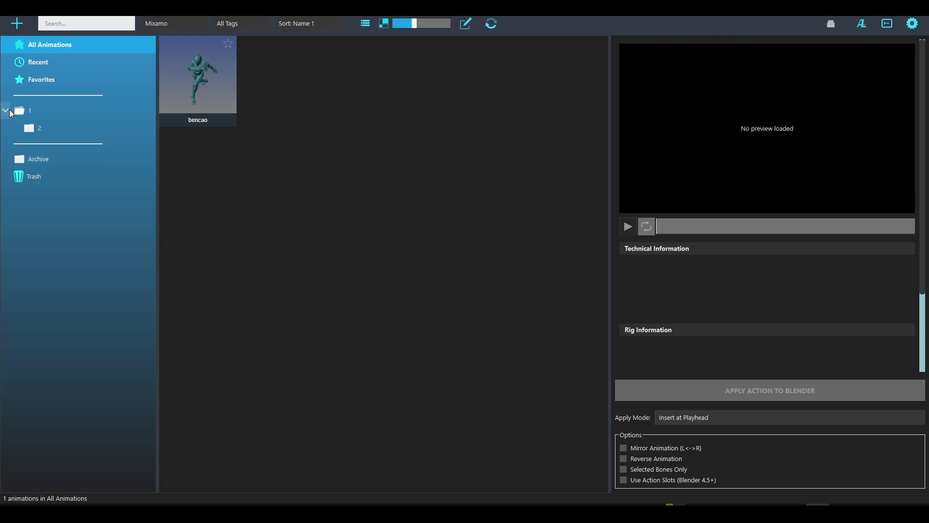
Step: Show all rig types and move the first bencao animation into folder 1
click(164, 24)
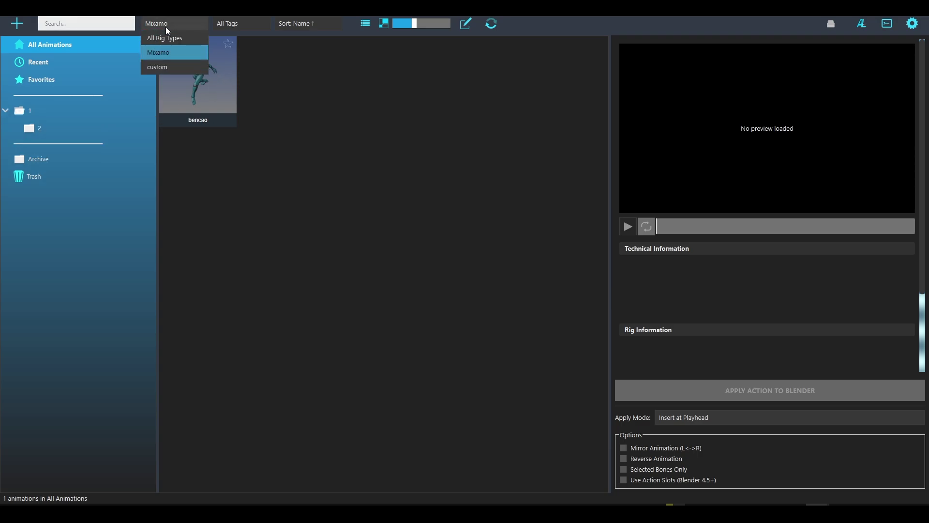
click(167, 33)
drag(210, 70, 29, 111)
click(488, 262)
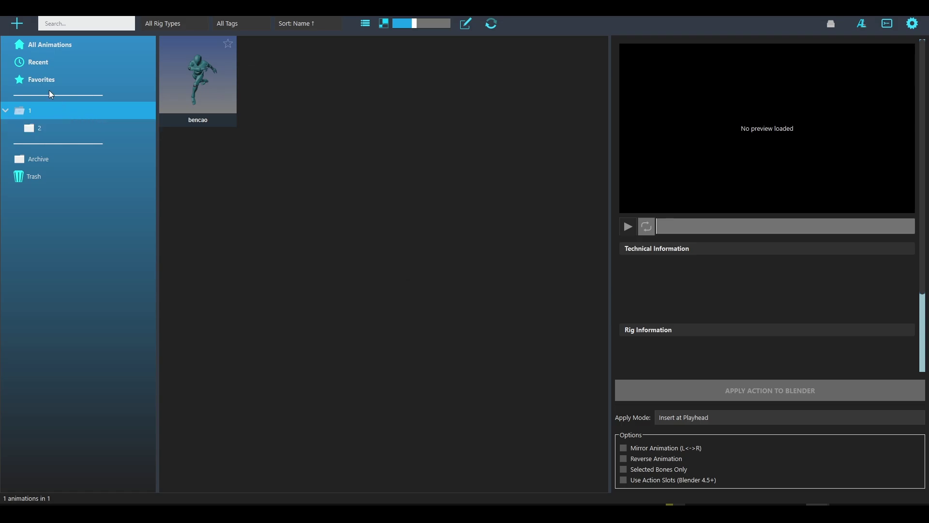
Step: View all animations, then open folder 1 and examine the file details and tags of its bencao animation
click(47, 45)
click(54, 111)
click(198, 106)
scroll(696, 317, down, 1)
scroll(678, 334, down, 2)
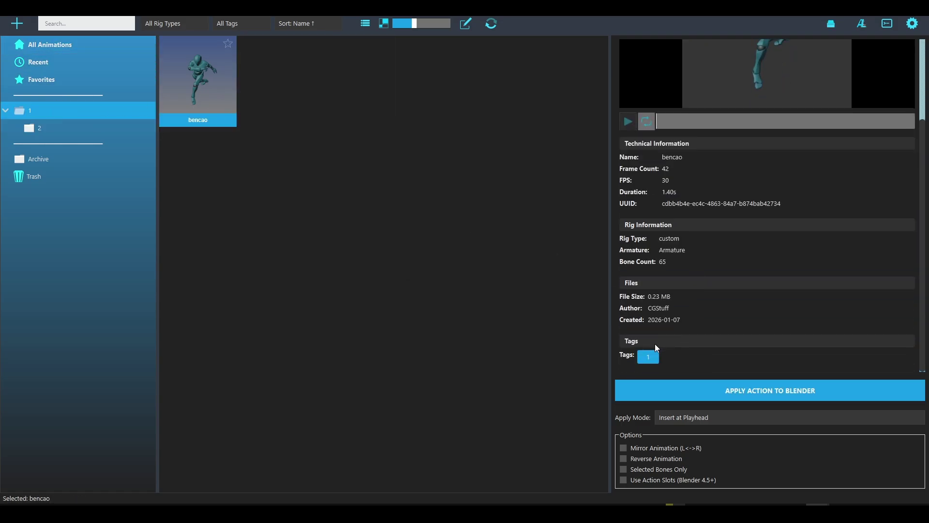
Step: Refresh the library and filter the animations by tag 1
click(235, 25)
click(235, 25)
click(491, 23)
click(243, 25)
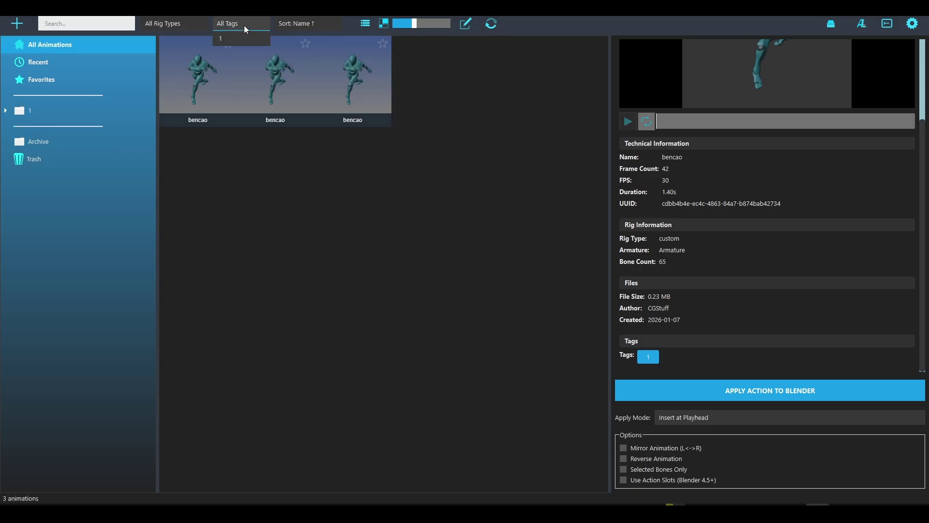
click(235, 48)
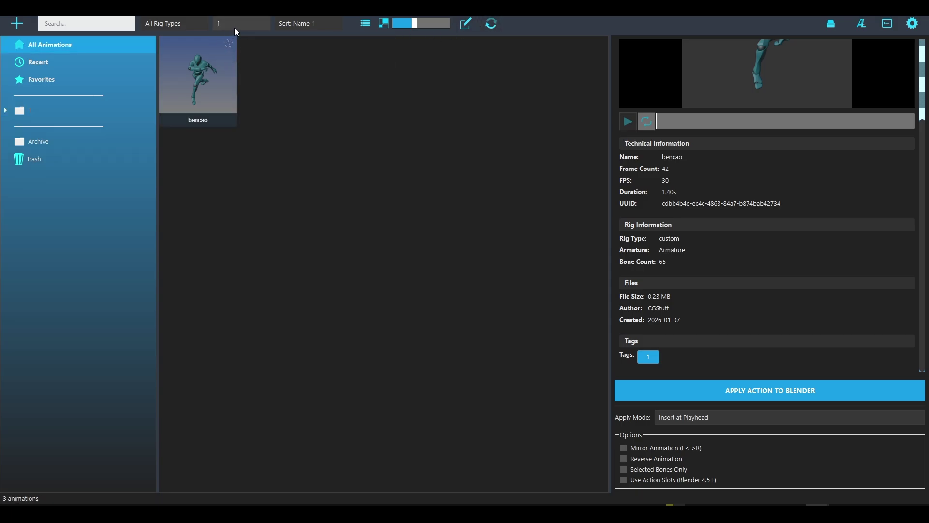
Step: Filter the tag 1 animations by the Mixamo rig type and switch back to all rig types
click(186, 24)
click(175, 49)
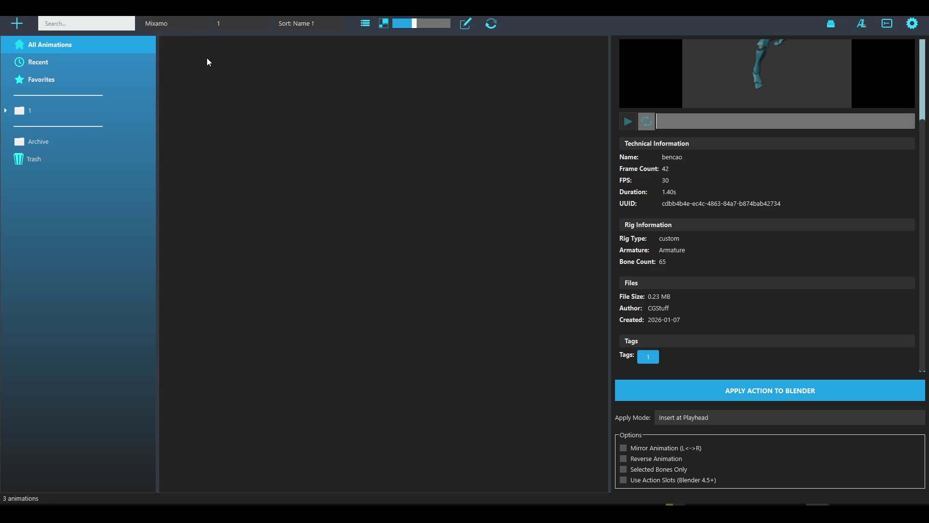
click(185, 27)
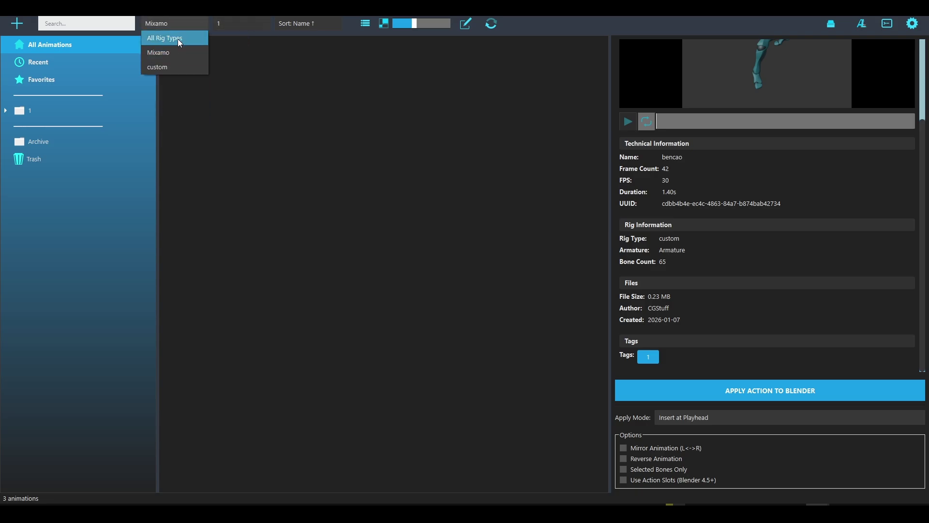
click(184, 36)
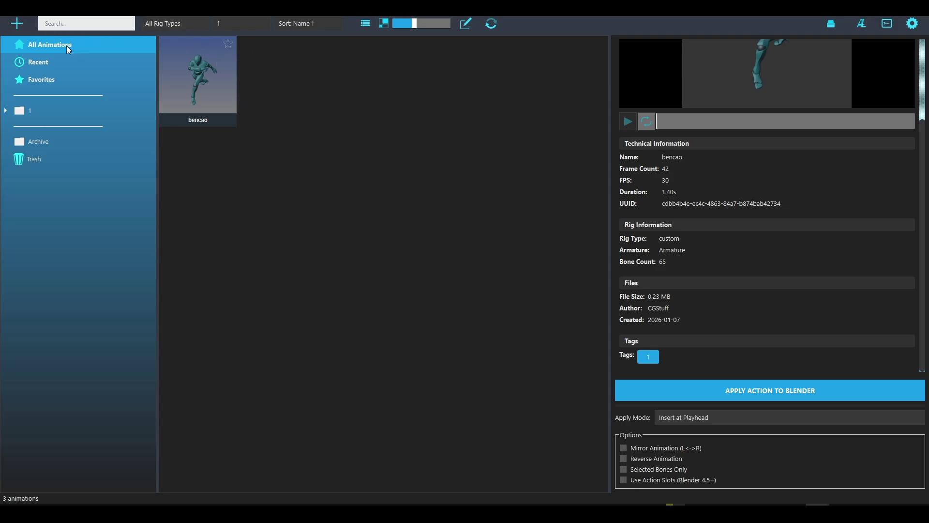
Step: Show animations with all tags, try the descending name order and restore ascending name order
click(234, 23)
click(236, 40)
click(323, 22)
click(310, 50)
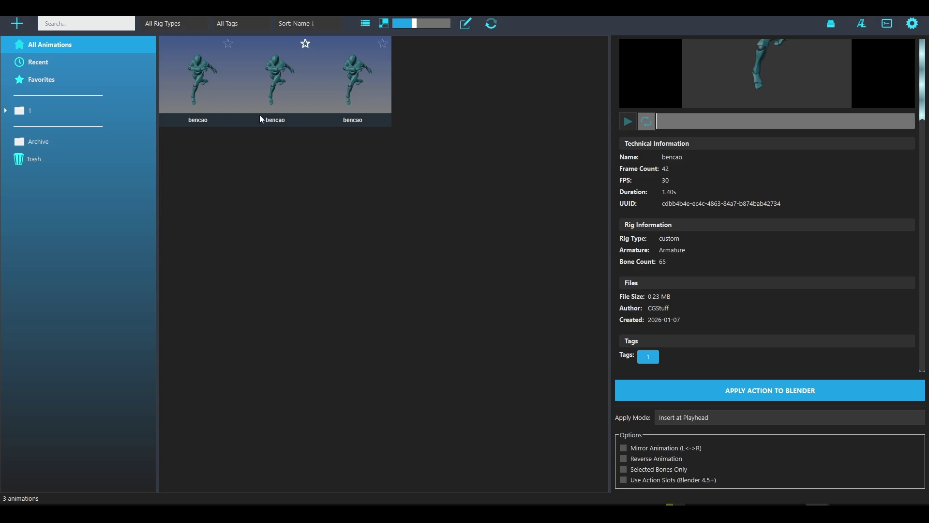
click(315, 25)
click(309, 38)
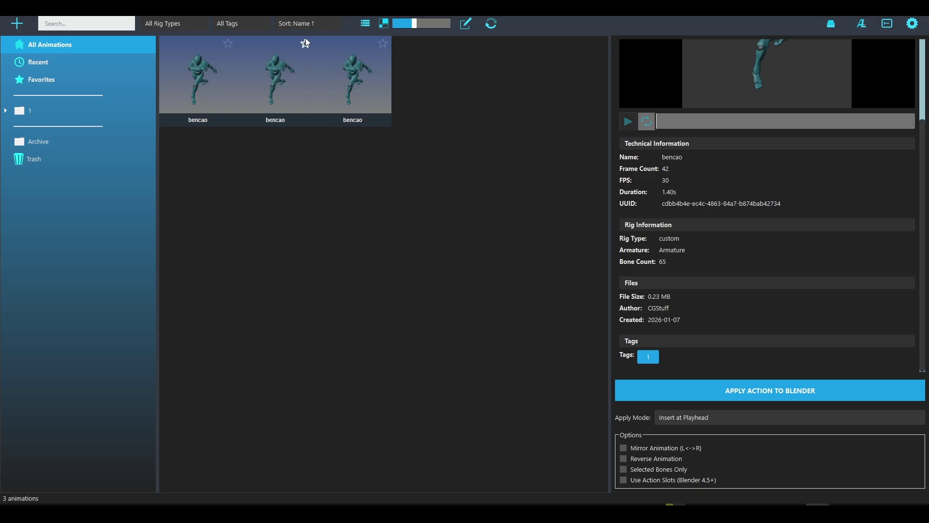
Step: Mark the first bencao animation as a favorite, view it in Favorites, and remove it again before returning to all animations
click(228, 44)
click(88, 80)
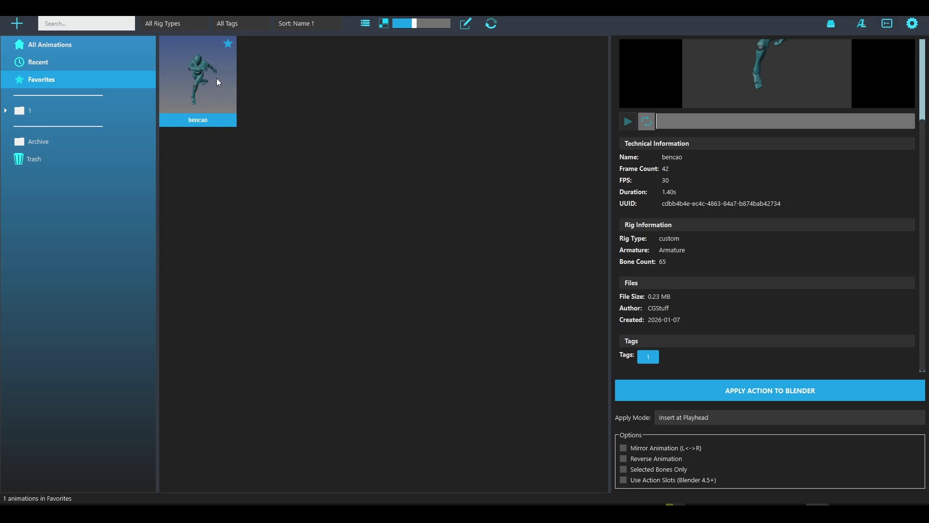
click(229, 44)
click(105, 48)
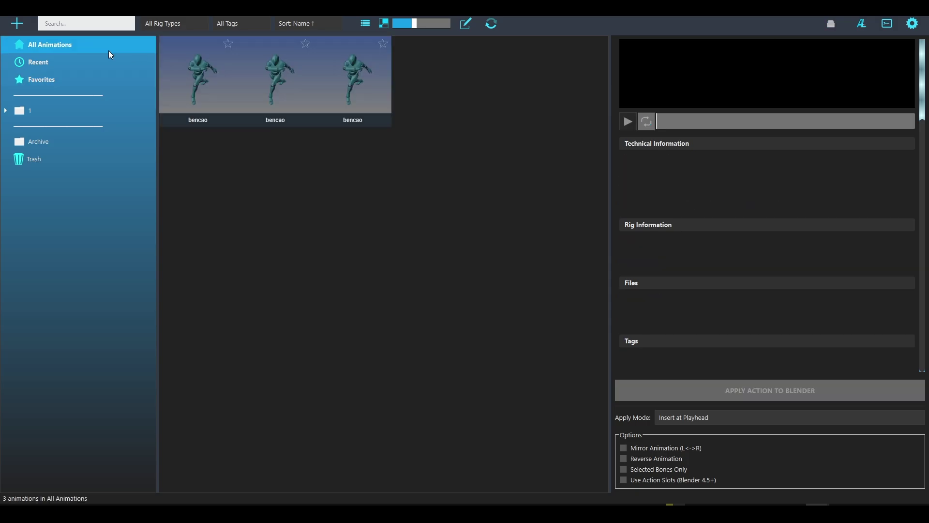
Step: Expand folder 1, move the first bencao animation into subfolder 2 and select it there to check its tags
click(5, 110)
click(219, 74)
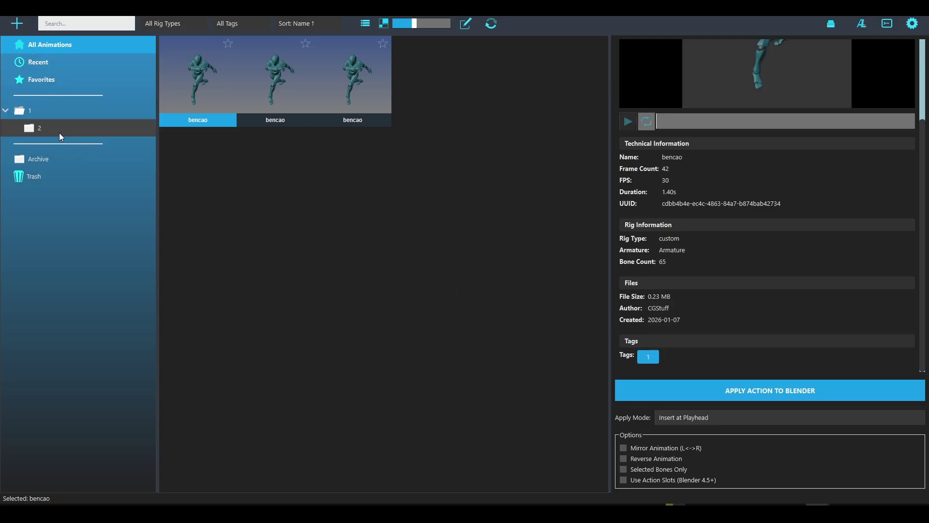
drag(208, 83, 92, 126)
click(500, 265)
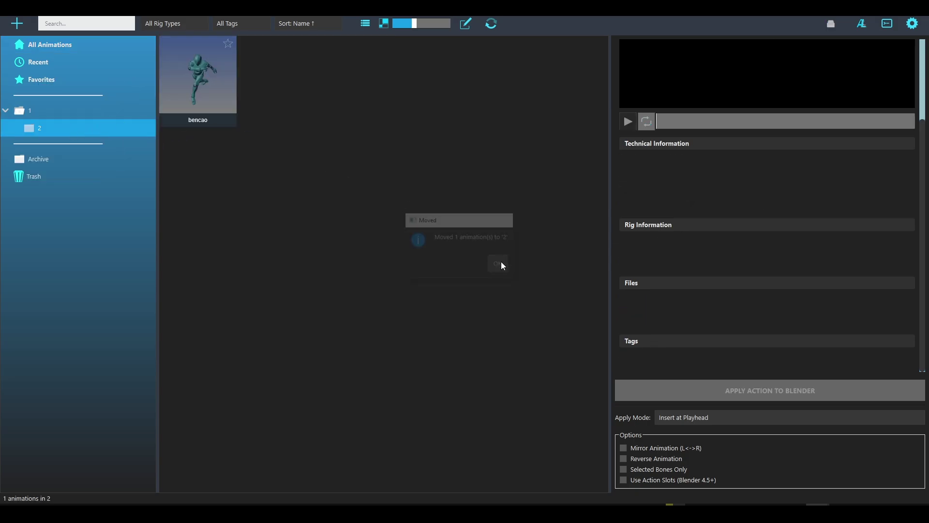
click(221, 70)
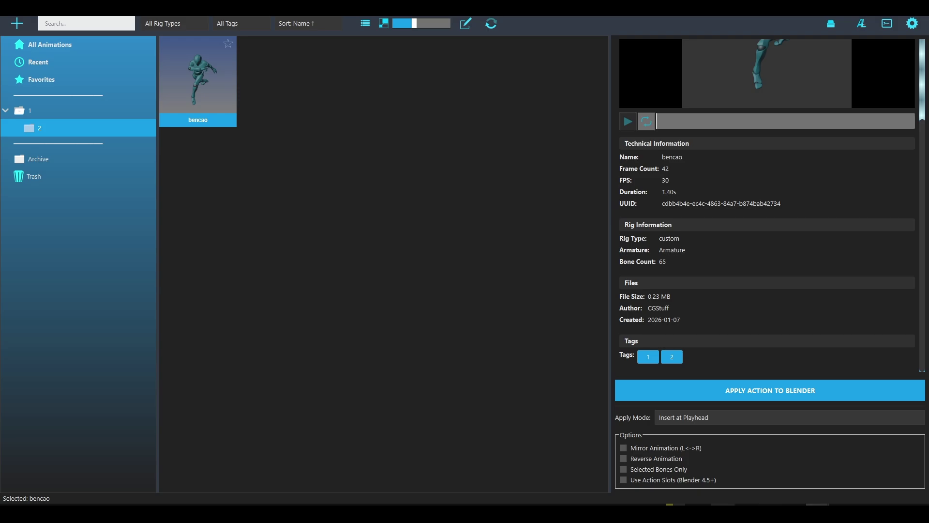
Step: Close the duplicate Action Library window and assign the block_01 action to the armature in Blender
mouse_move(818, 513)
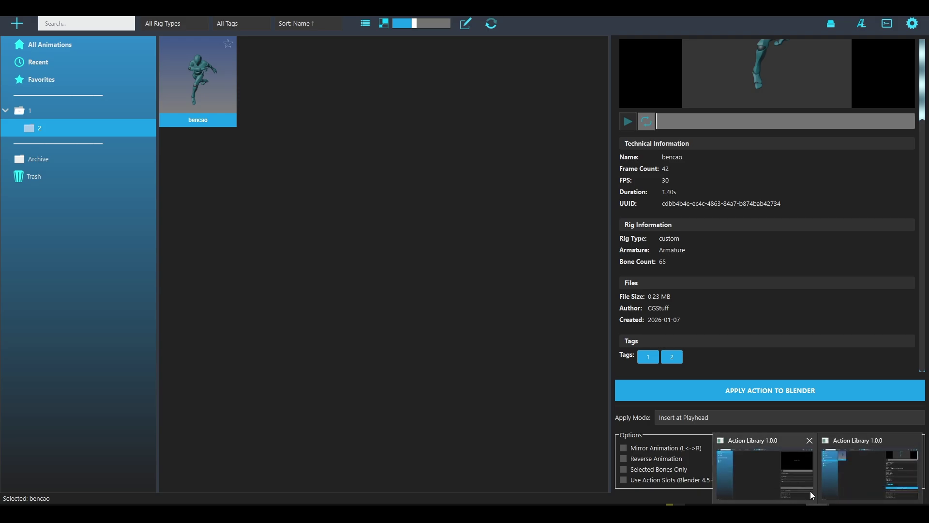
click(914, 441)
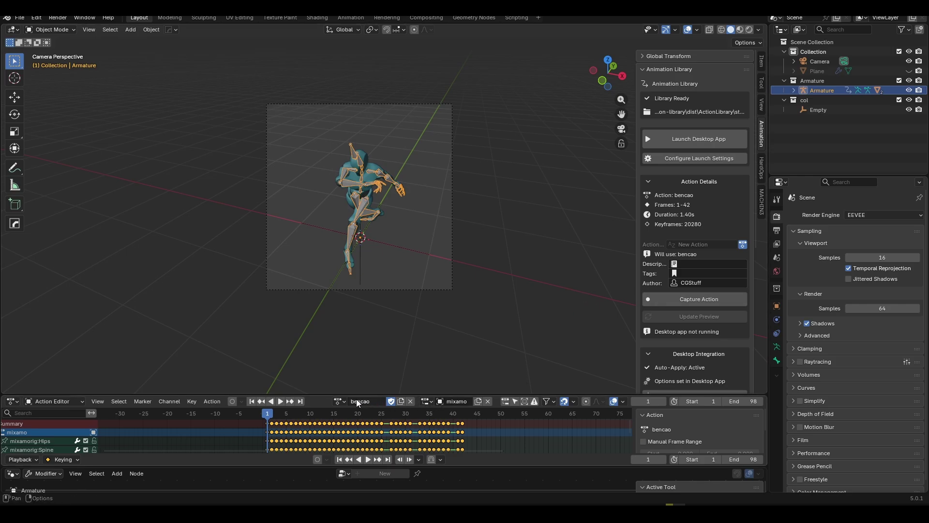
click(341, 402)
click(376, 346)
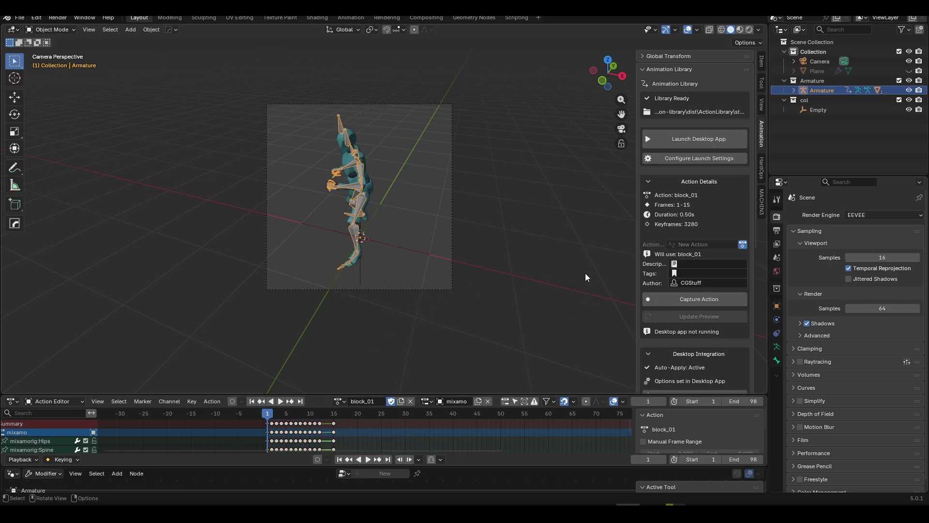
Step: Enter the tags "idle, run" for the block_01 action and capture it to the library
scroll(681, 282, down, 1)
scroll(681, 282, down, 1)
click(699, 232)
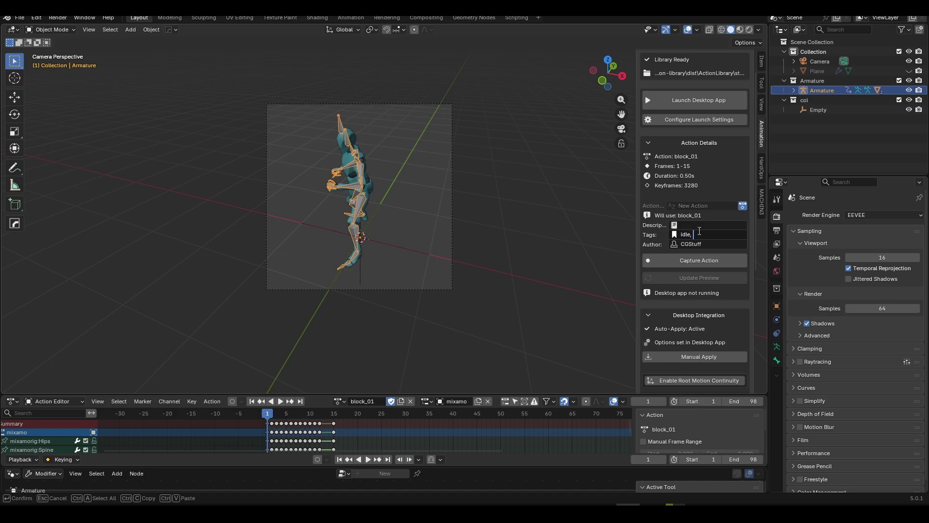
text(idle, run)
key(Return)
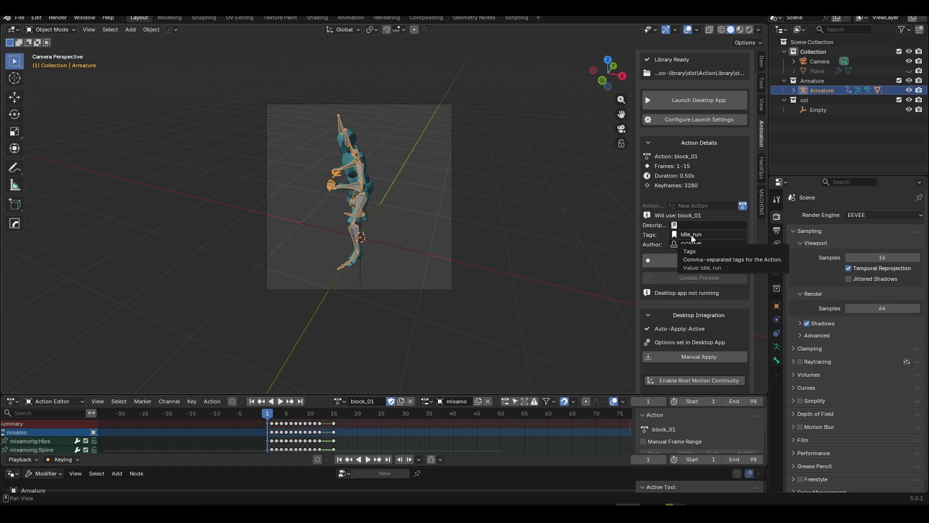
click(675, 264)
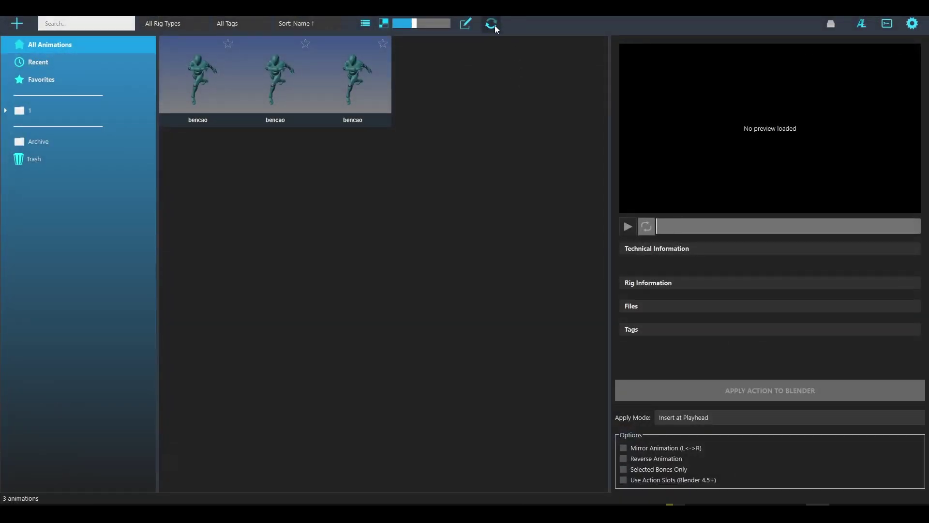
Step: Refresh the Action Library, select block_01, and examine its tags and the available tag filters
click(494, 26)
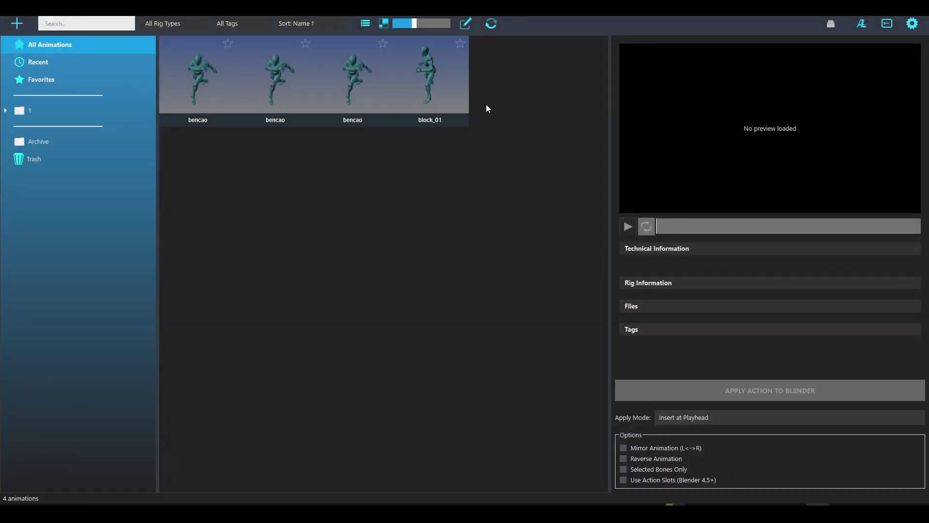
click(434, 88)
scroll(777, 330, down, 3)
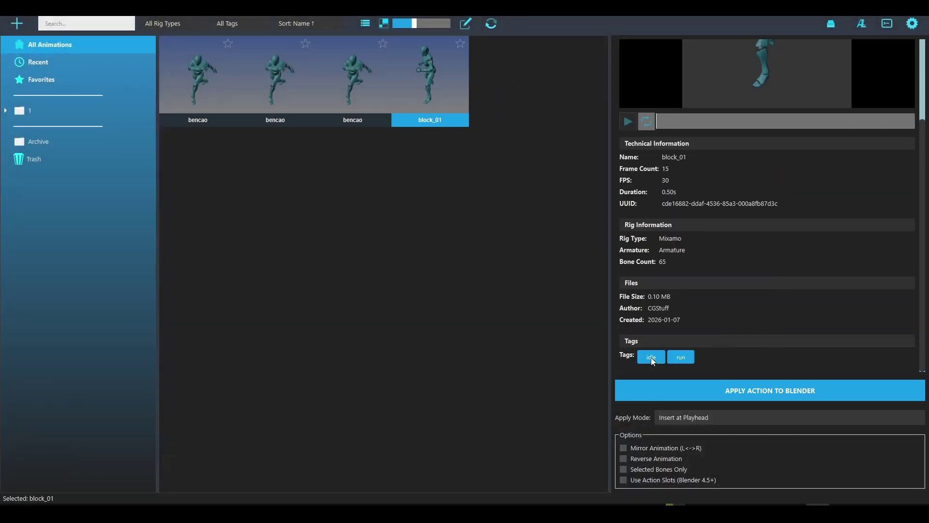
click(238, 24)
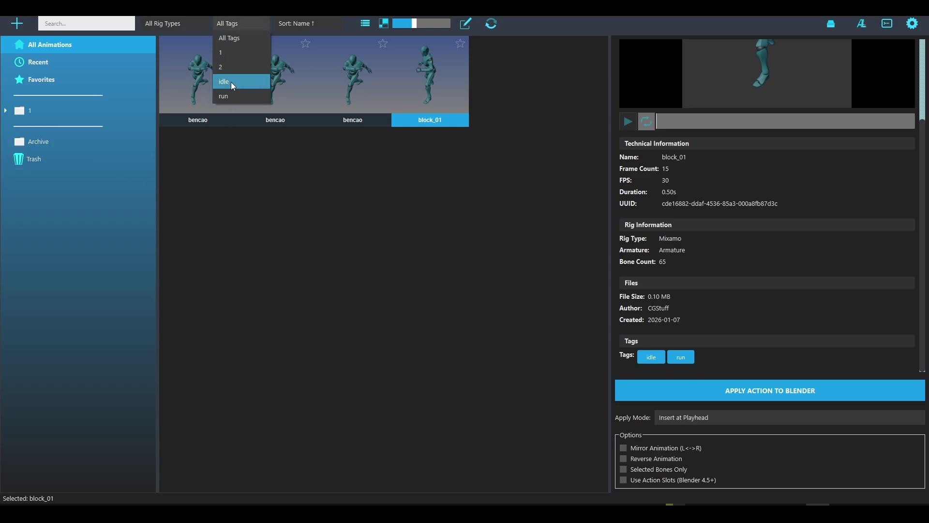
click(321, 178)
click(426, 100)
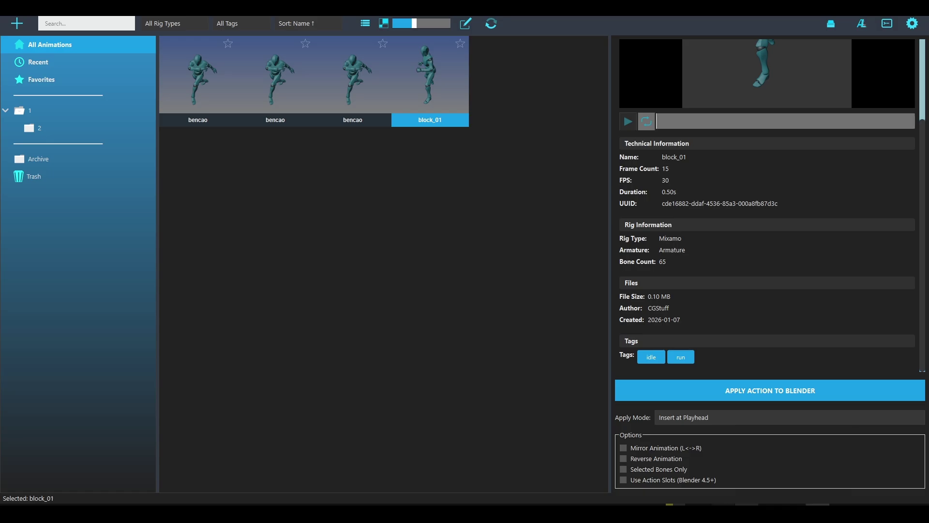
Step: Switch to Blender, unlink block_01 and its slot from the armature, and reset the bones to the rest pose
click(815, 513)
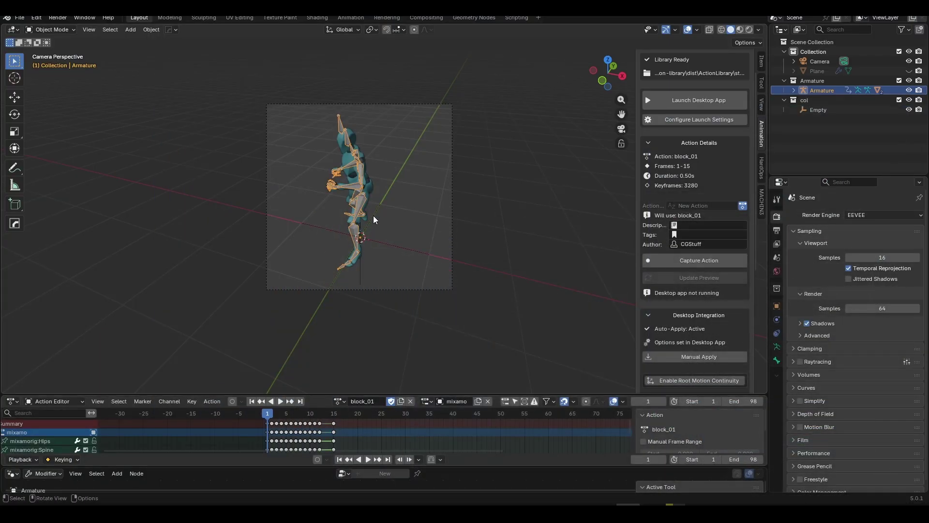
click(487, 403)
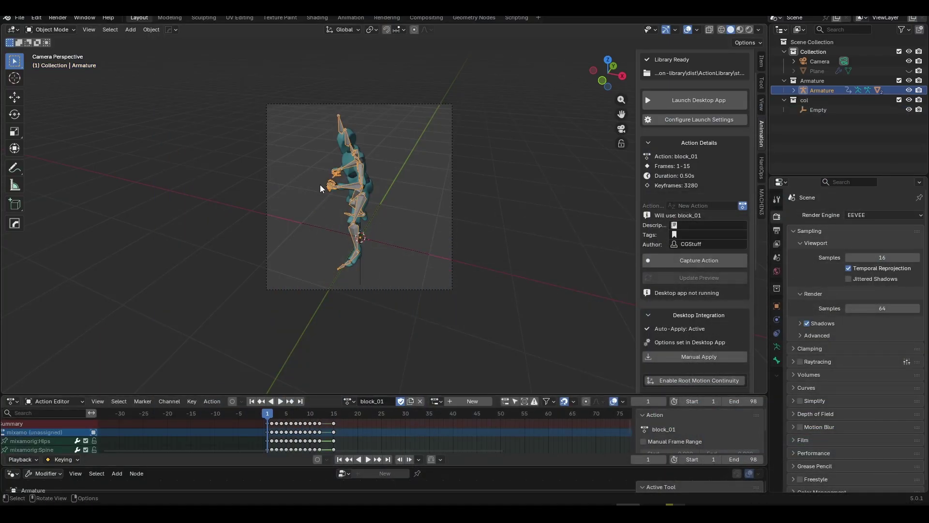
key(ctrl+Tab)
key(alt+r)
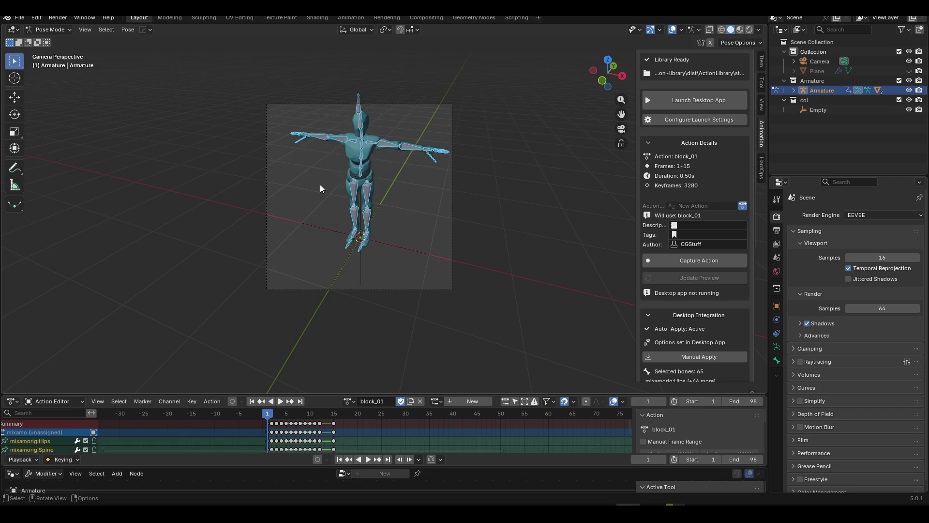
key(ctrl+Tab)
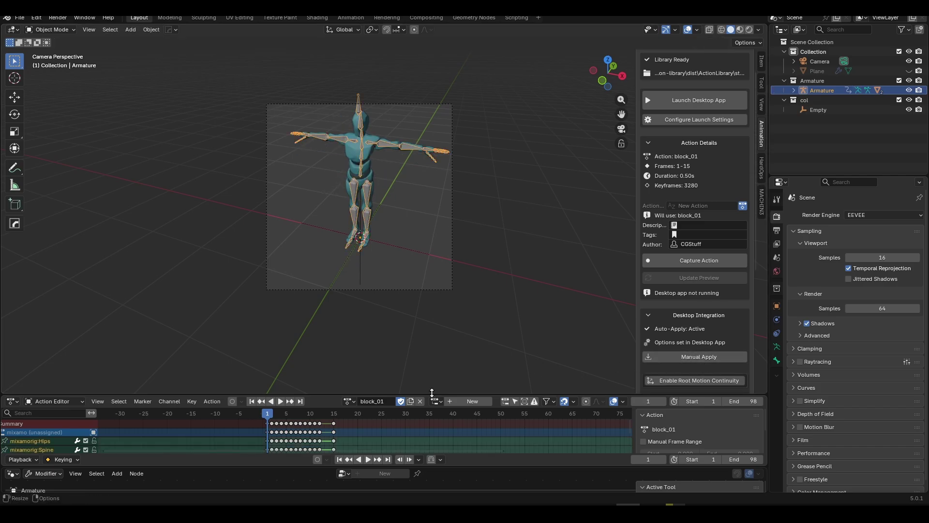
click(420, 402)
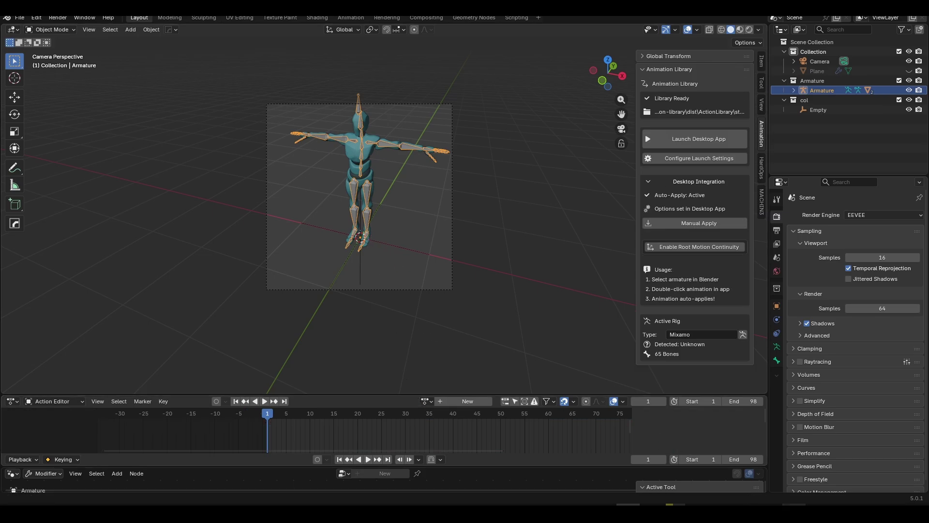
Step: Switch to the Action Library and set the apply mode for block_01 to New Action
key(alt+Tab)
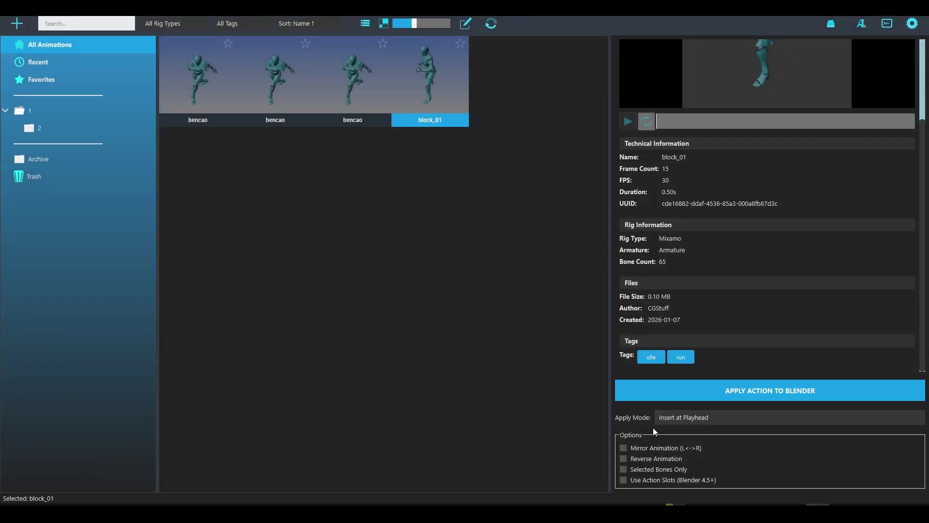
click(684, 420)
click(685, 420)
click(691, 417)
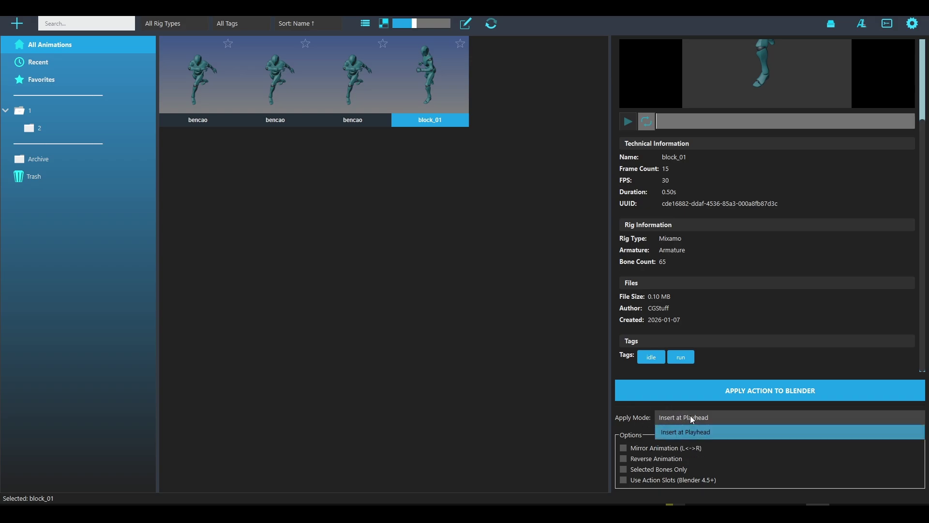
click(691, 417)
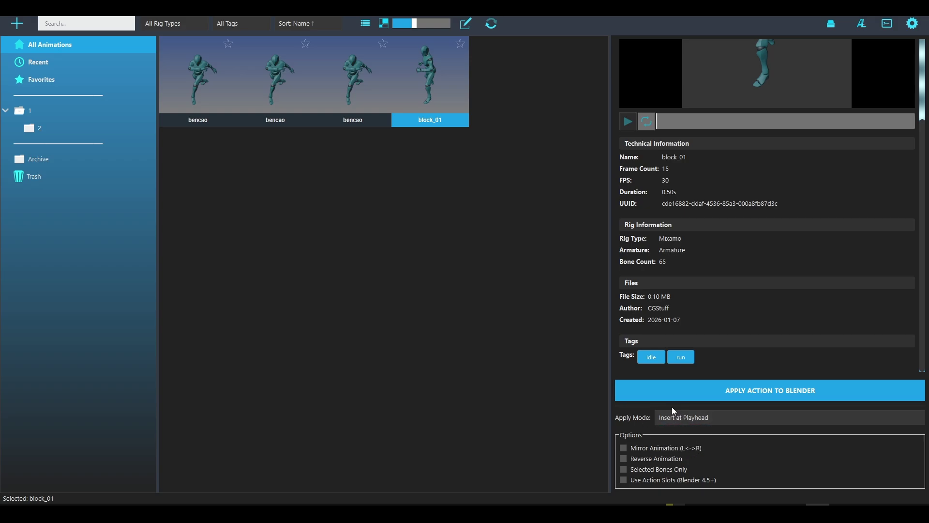
click(686, 417)
click(681, 428)
Step: Switch to Blender and select the armature's upper leg bones in Pose Mode
click(803, 505)
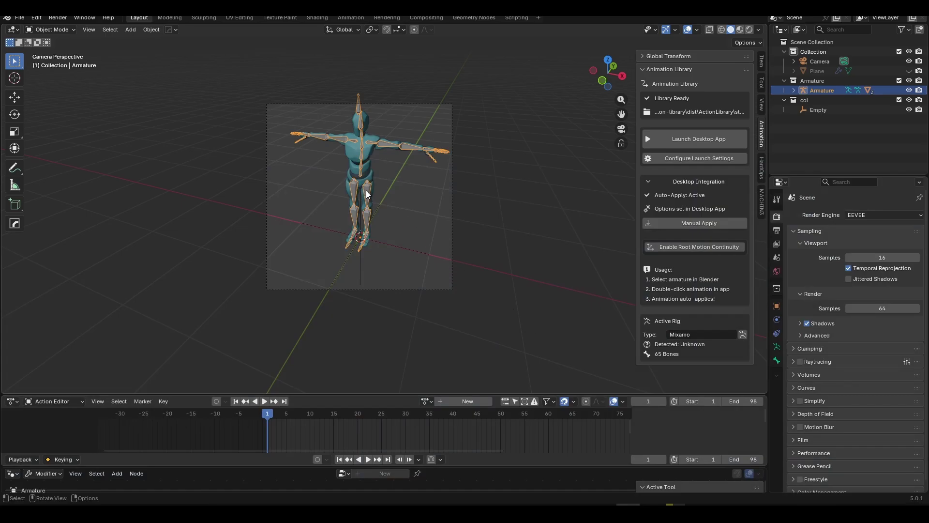
key(ctrl+Tab)
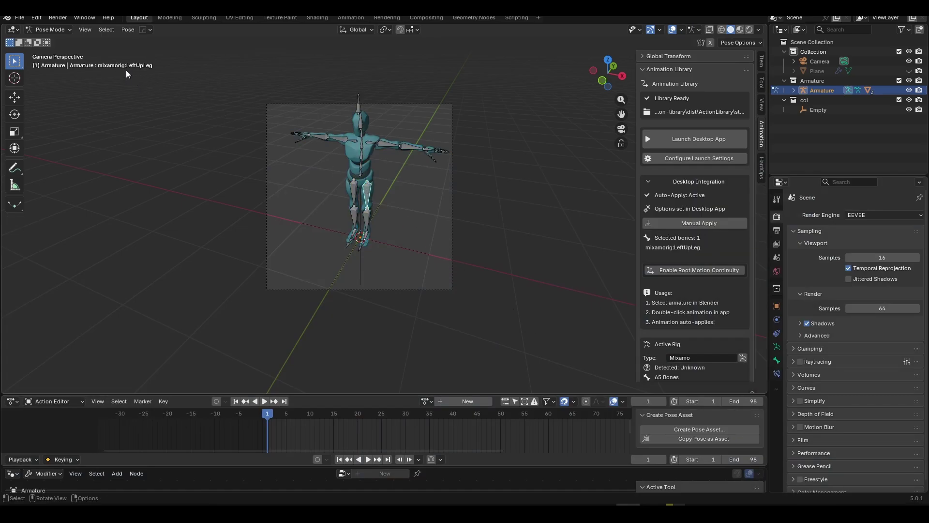
click(353, 196)
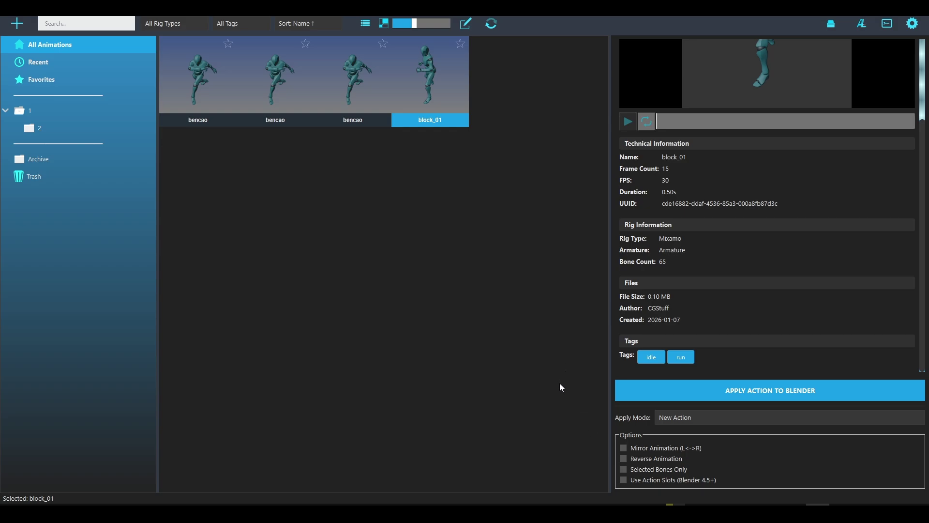
Step: Send block_01 from the Action Library to Blender, load it onto the armature with Manual Apply, and play it back
click(623, 481)
click(707, 392)
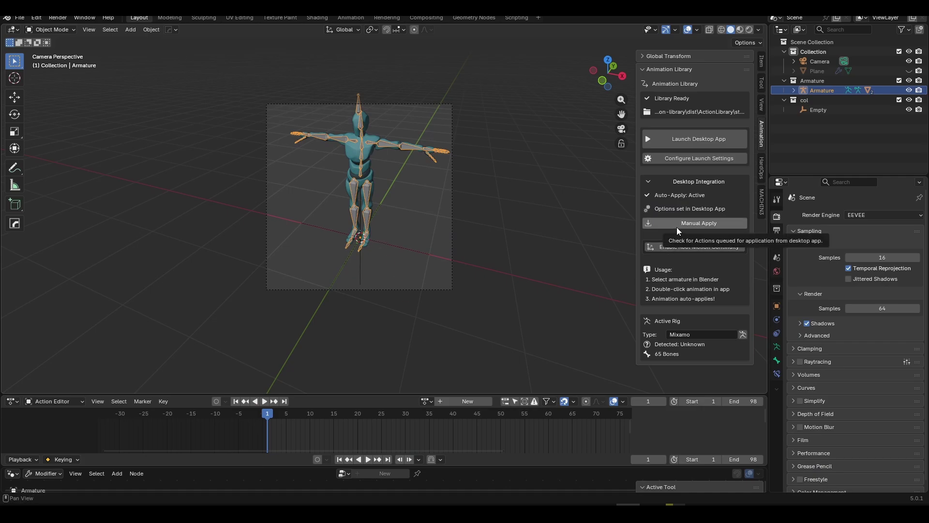
click(678, 225)
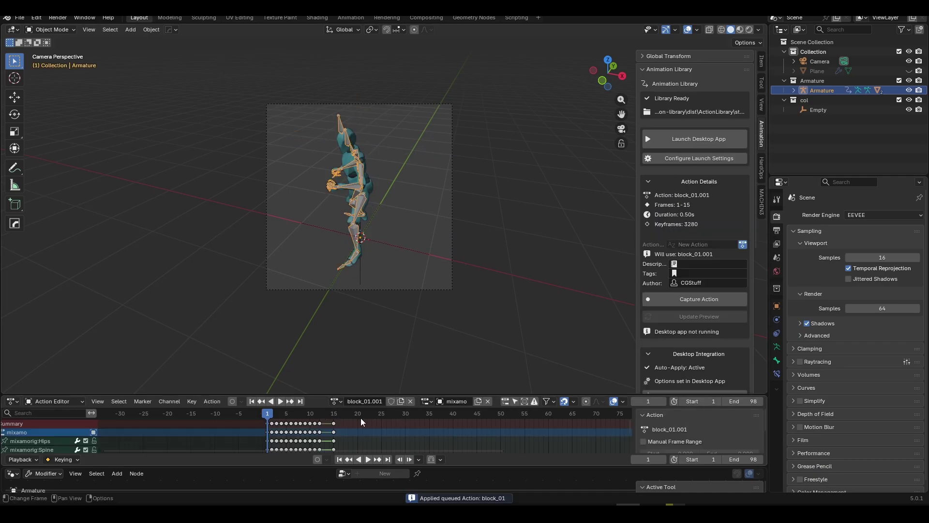
key(space)
mouse_move(362, 414)
mouse_down()
mouse_move(281, 418)
mouse_move(353, 420)
mouse_up()
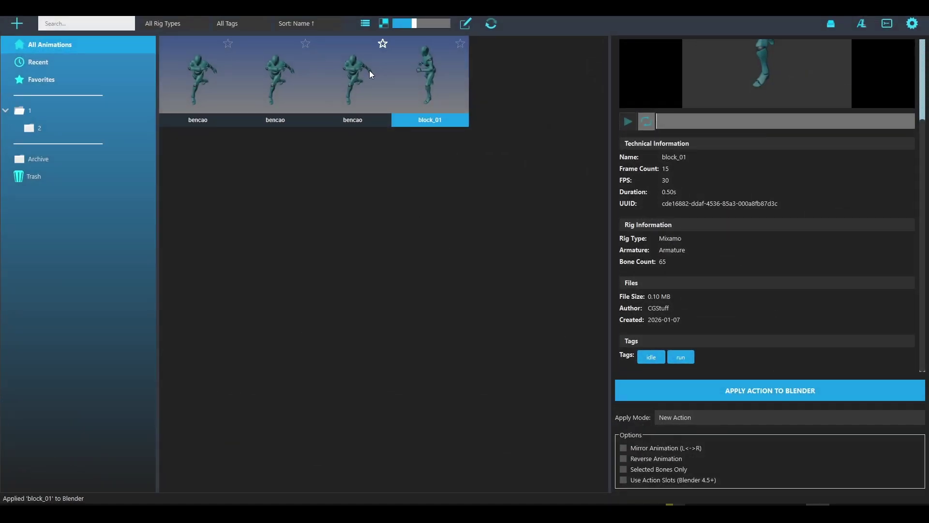
Step: Select the third bencao animation and set its apply mode to insert the action at the current frame
click(368, 75)
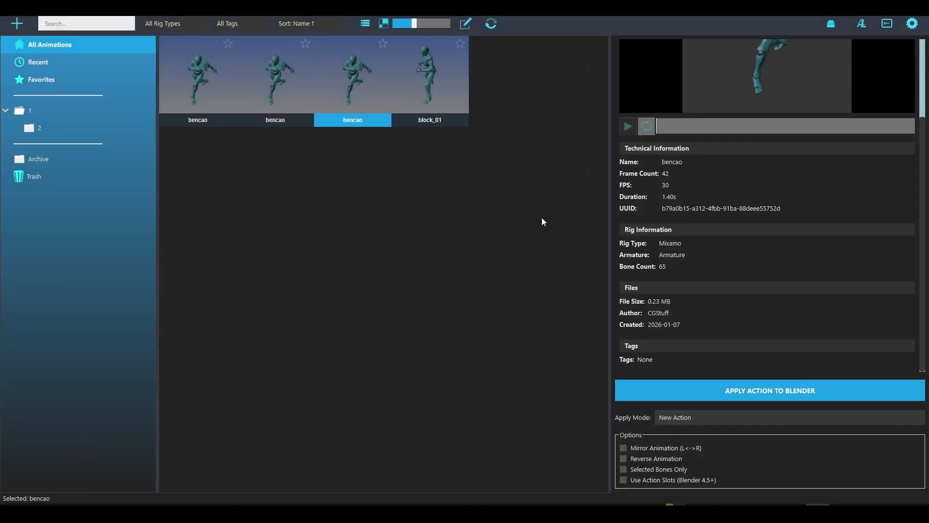
click(698, 417)
click(687, 443)
Step: Place Blender's playhead at frame 17, just past the block_01 keyframes, and send bencao from the Action Library to Blender
key(alt+Tab)
drag(334, 417, 345, 417)
key(alt+Tab)
click(705, 389)
Step: Switch to Blender, insert the queued bencao action at frame 17 with Manual Apply, and scrub through the combined animation
click(816, 503)
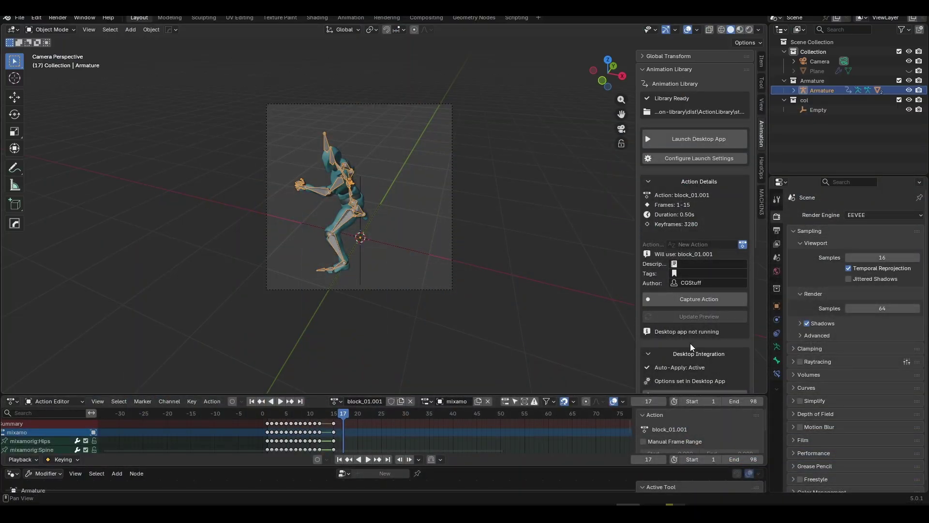
scroll(682, 271, down, 3)
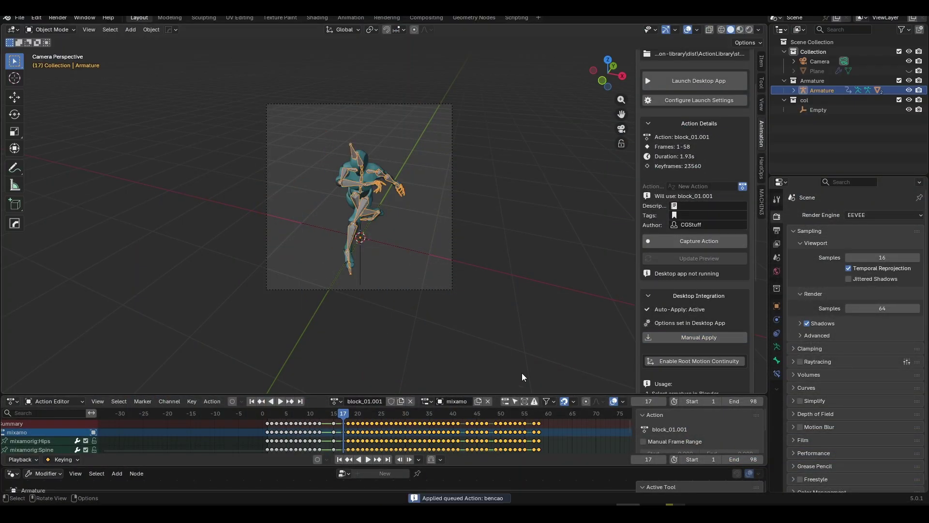
drag(346, 414, 291, 416)
drag(332, 416, 510, 425)
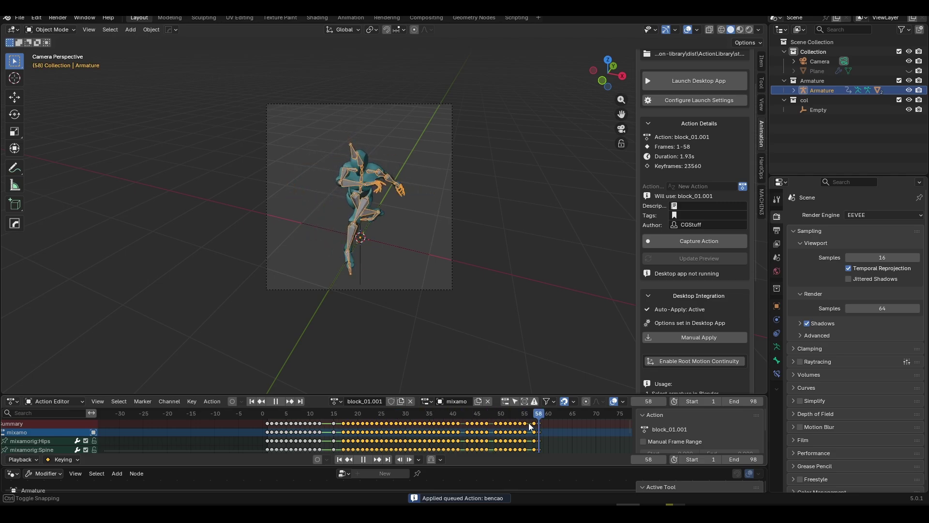
Step: Switch to the Action Library and preview the crouch_to_stand and fourth bencao animations
key(alt+Tab)
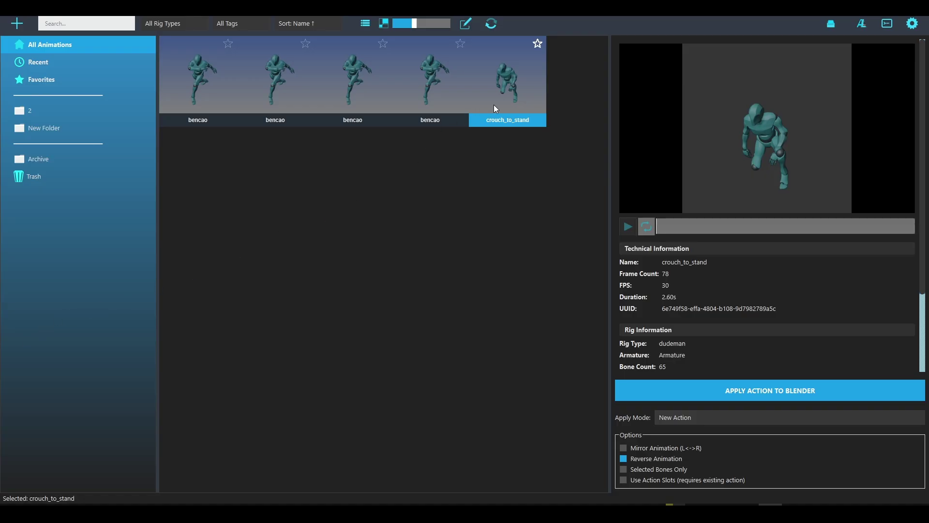
click(628, 227)
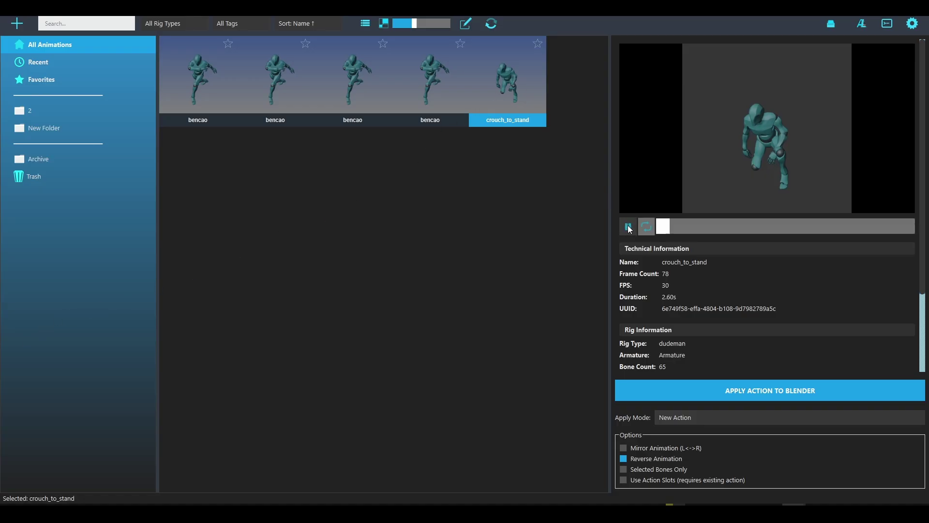
click(433, 93)
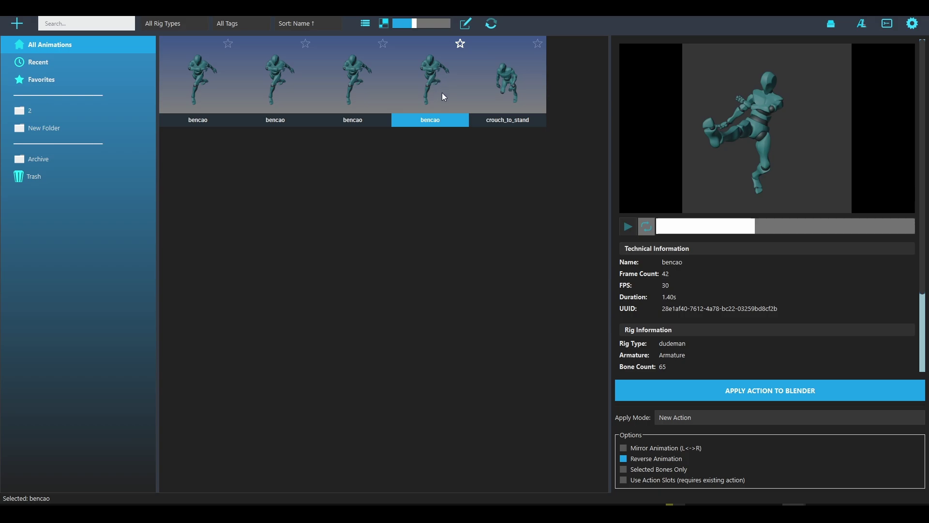
click(631, 225)
click(518, 106)
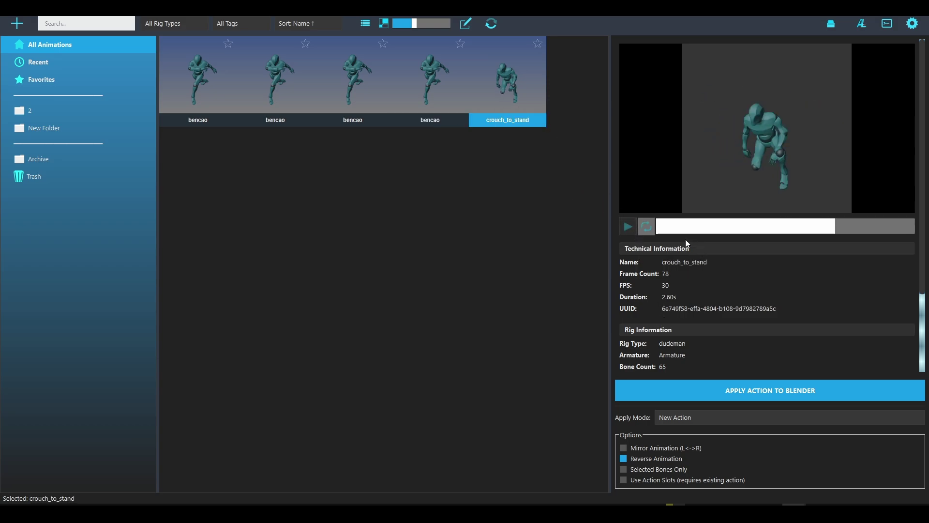
click(632, 224)
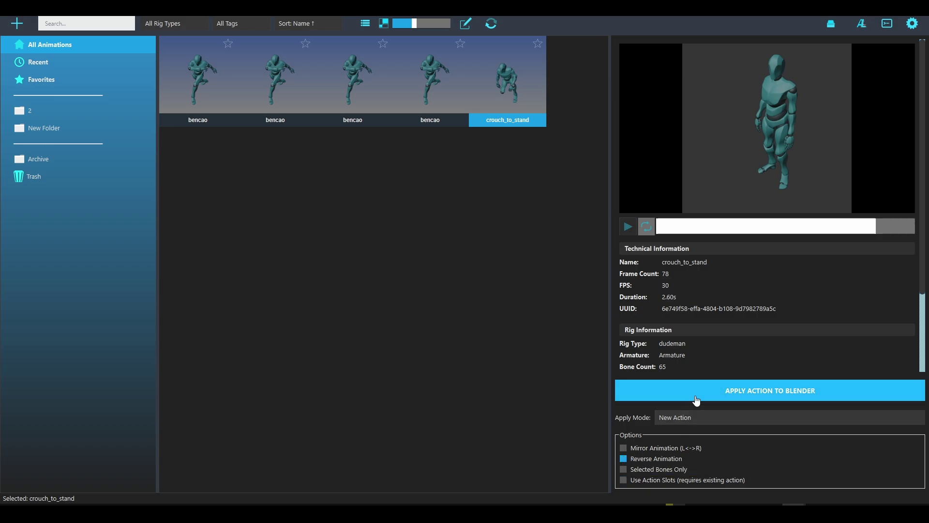
Step: Send crouch_to_stand with Reverse Animation enabled to Blender, load it onto the armature with Manual Apply, and scrub through it
click(736, 397)
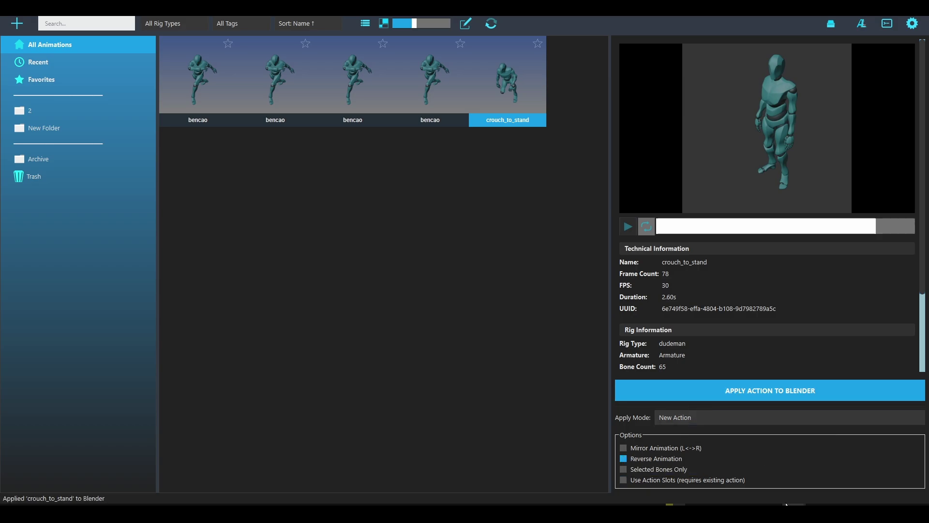
key(alt+Tab)
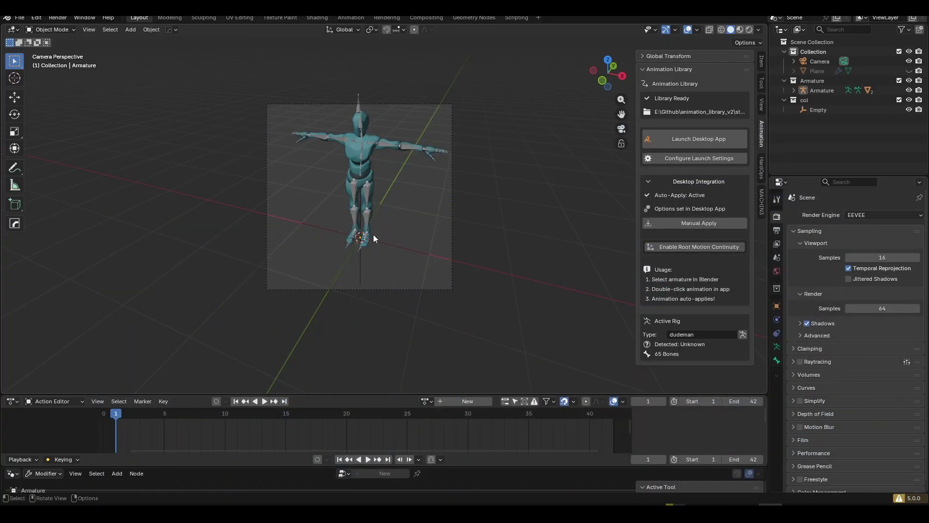
click(367, 196)
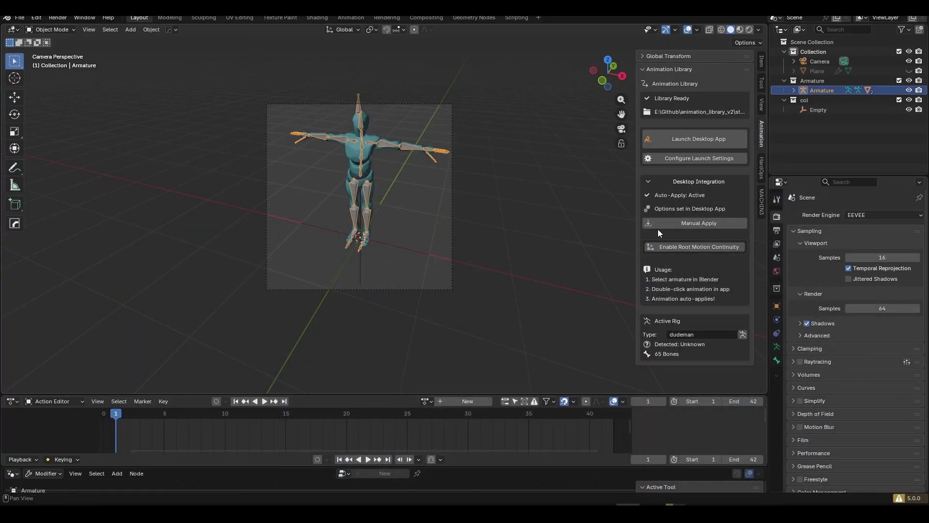
click(674, 227)
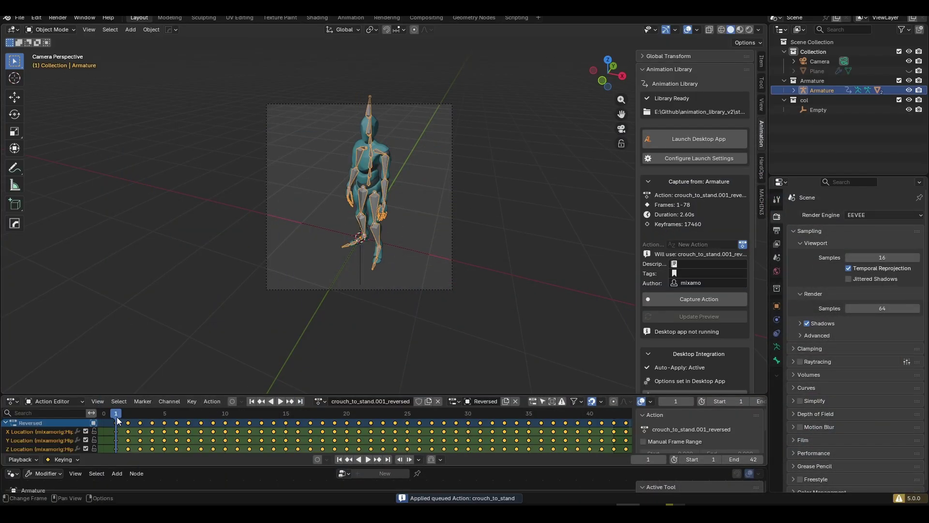
scroll(159, 423, down, 2)
drag(213, 418, 601, 455)
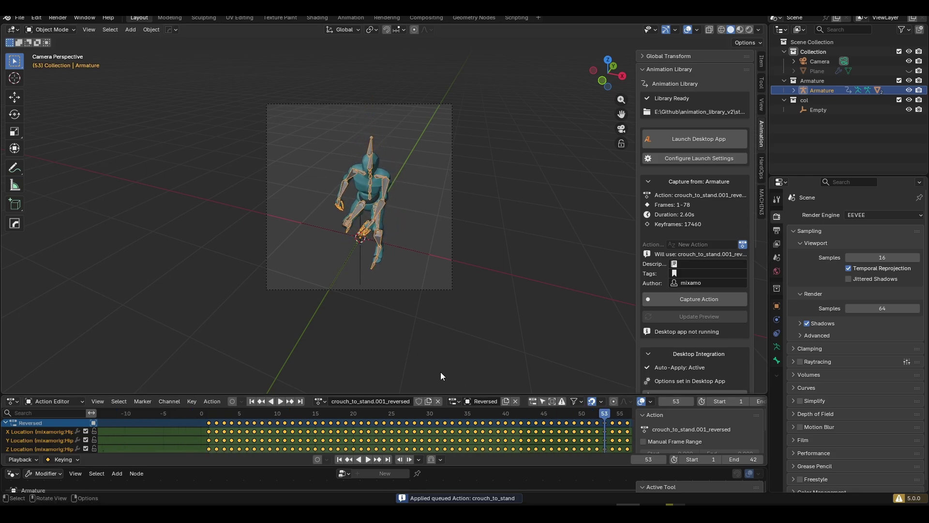
Step: Unlink the reversed crouch_to_stand action, reset all bones to the rest pose, and return to Object Mode
click(437, 401)
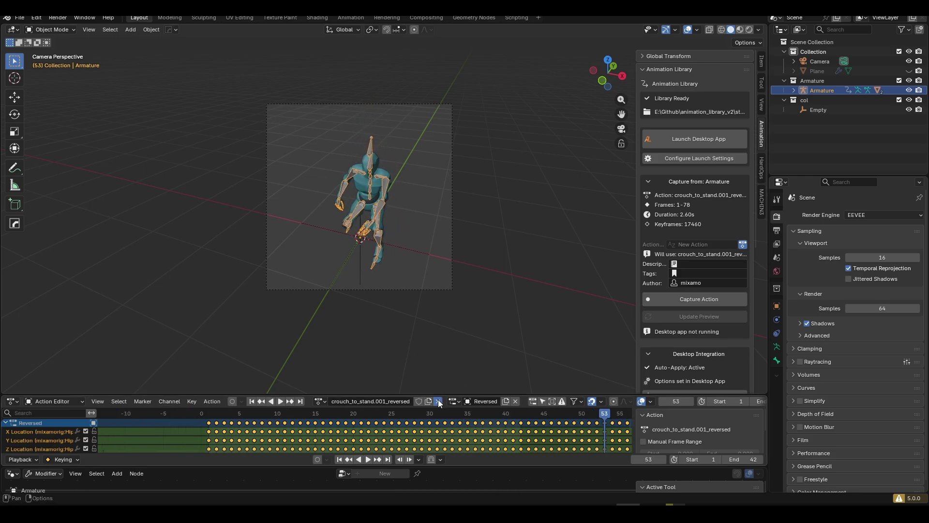
key(ctrl+Tab)
key(alt+r)
key(alt+g)
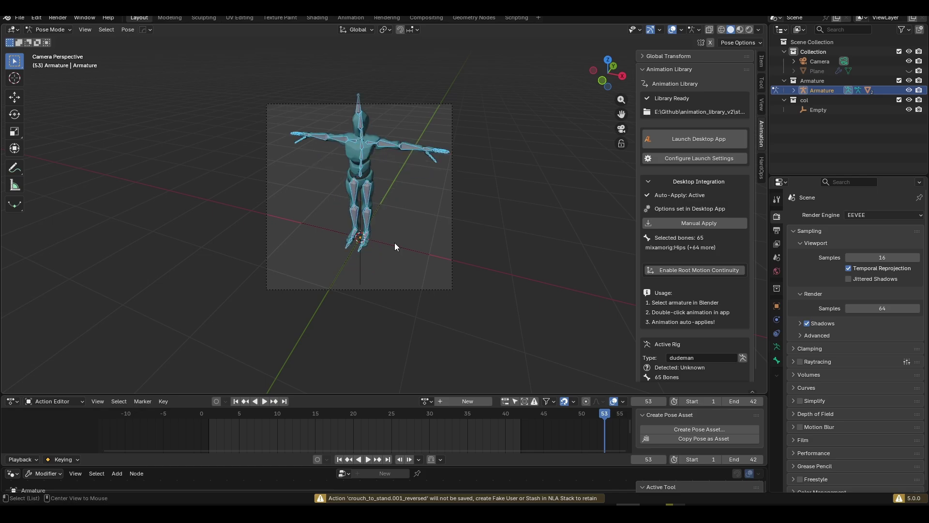
key(ctrl+Tab)
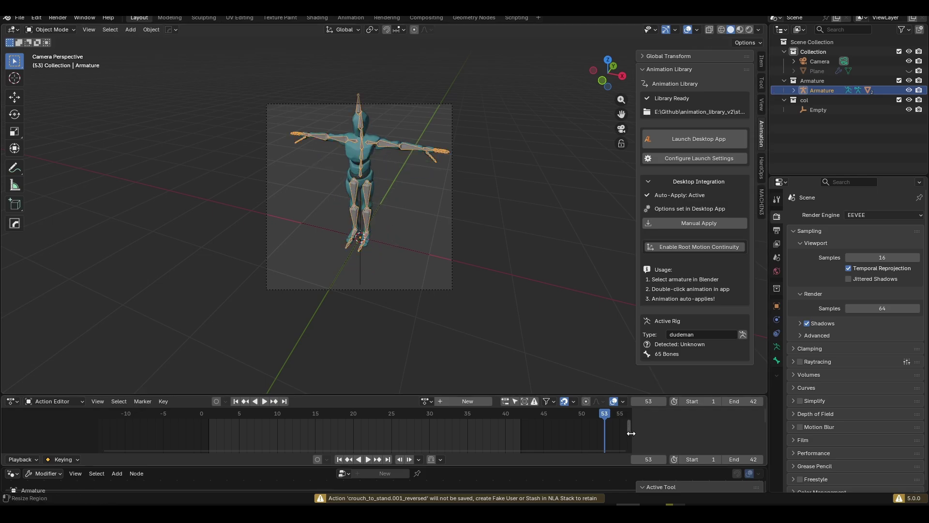
Step: Select the bones of the armature's left arm and hand in Pose Mode
shift+middle_drag(415, 140, 390, 176)
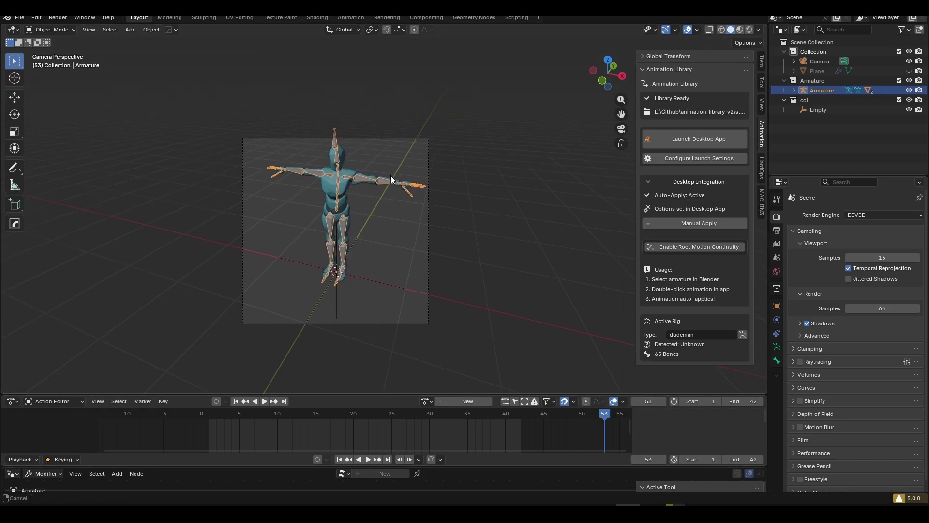
scroll(392, 172, up, 2)
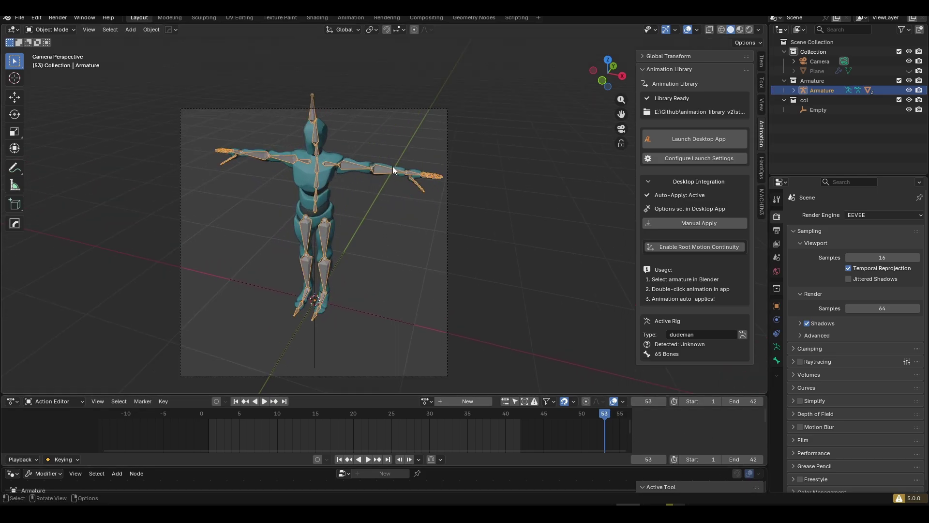
key(ctrl+Tab)
drag(477, 214, 370, 156)
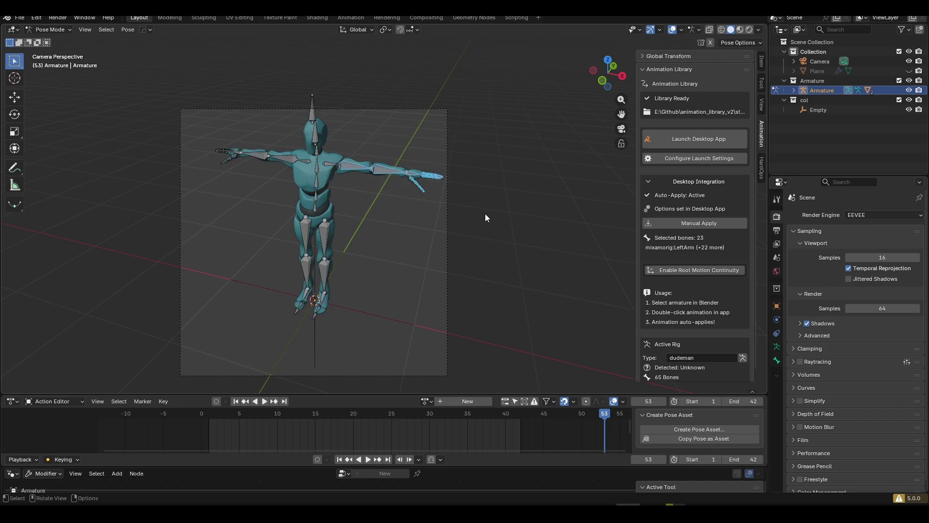
Step: Send crouch_to_stand from the Action Library with Selected Bones Only enabled, load it onto the left arm with Manual Apply, and play it
mouse_move(778, 496)
click(815, 470)
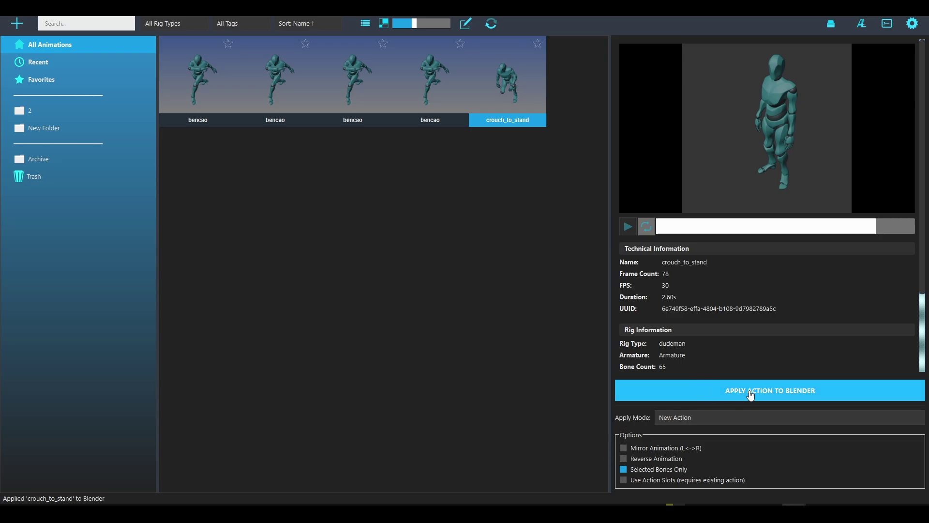
key(alt+Tab)
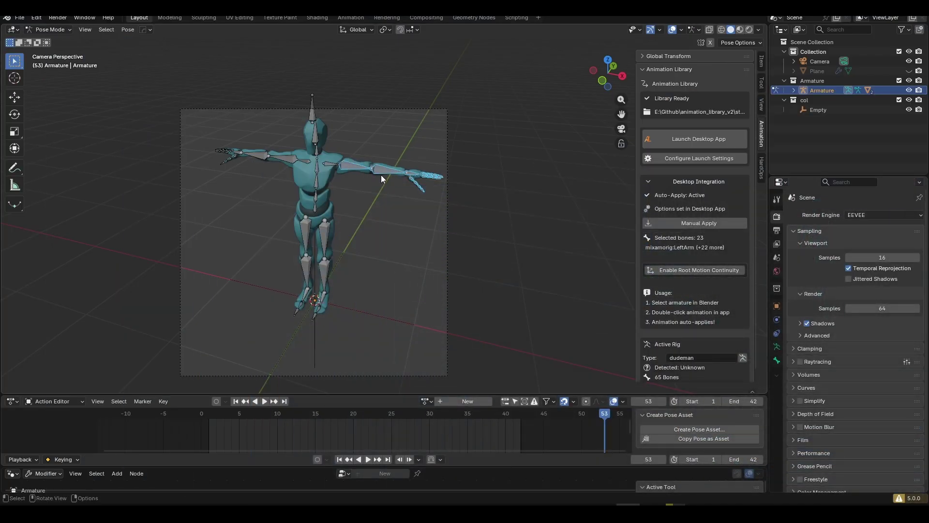
click(699, 222)
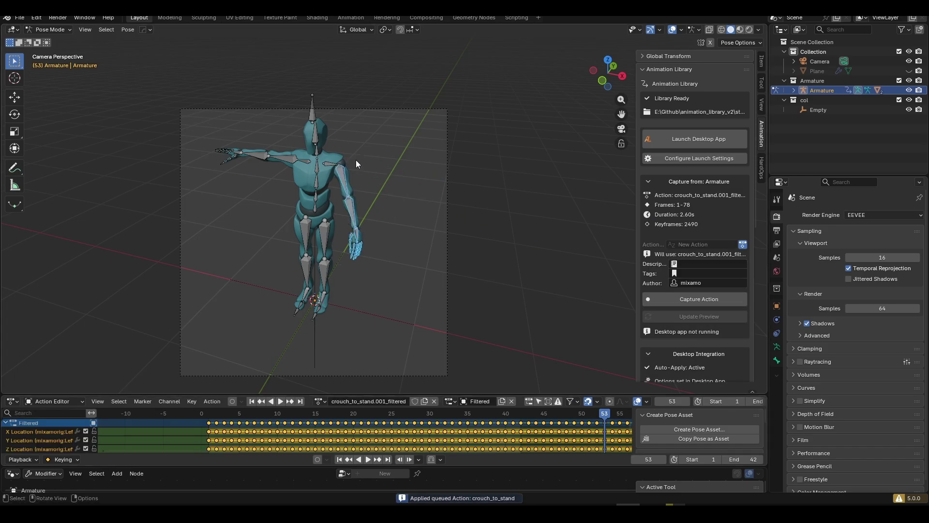
key(space)
key(space)
Step: Switch to the Action Library and enable Use Action Slots instead of Selected Bones Only for crouch_to_stand
mouse_move(796, 513)
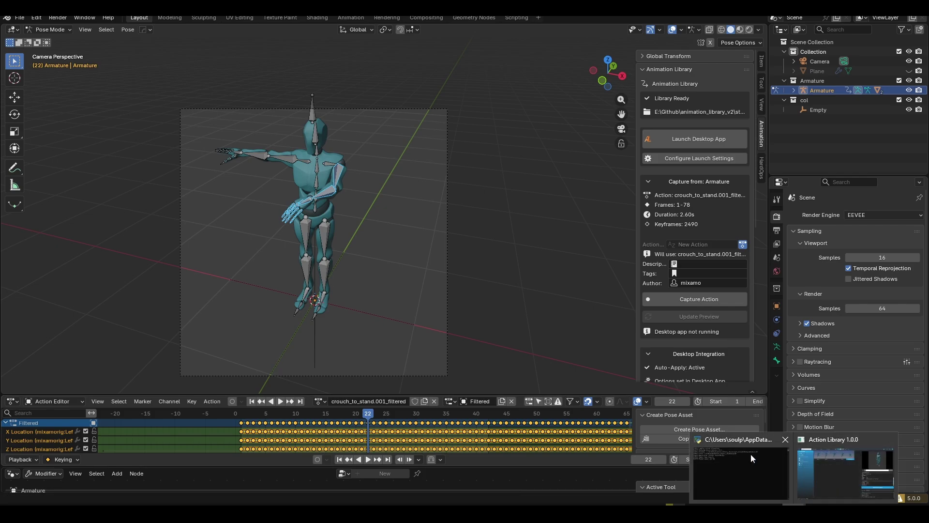
click(817, 458)
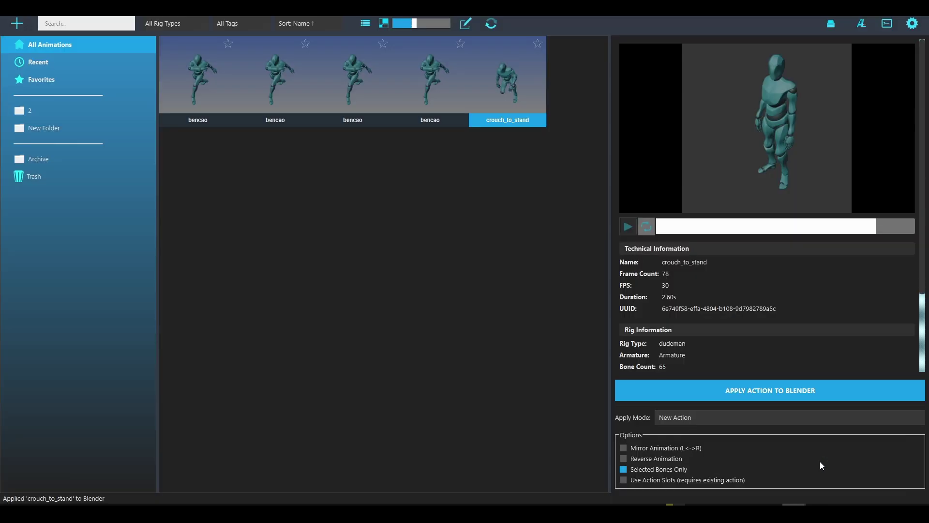
click(625, 480)
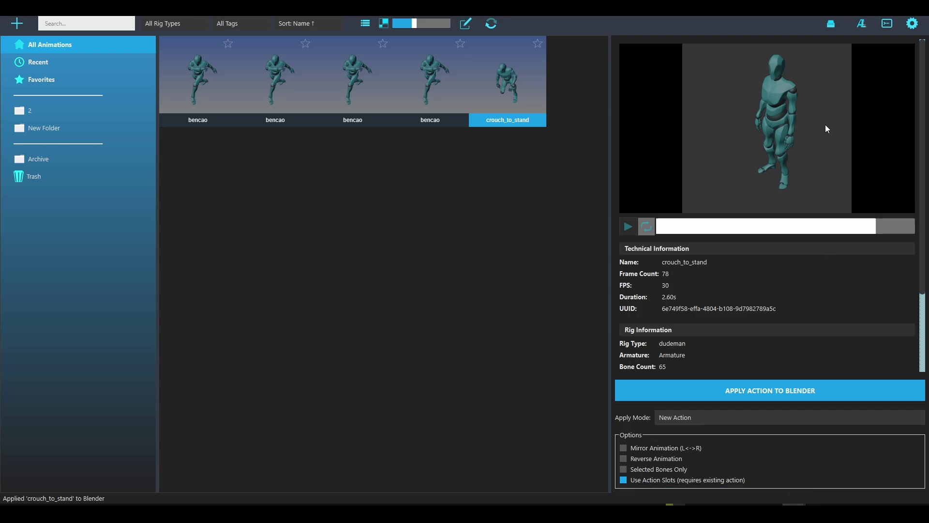
Step: Switch to Blender, assign the defeated action with its mixamo slot to the armature, play it, and check its slot list
key(alt+Tab)
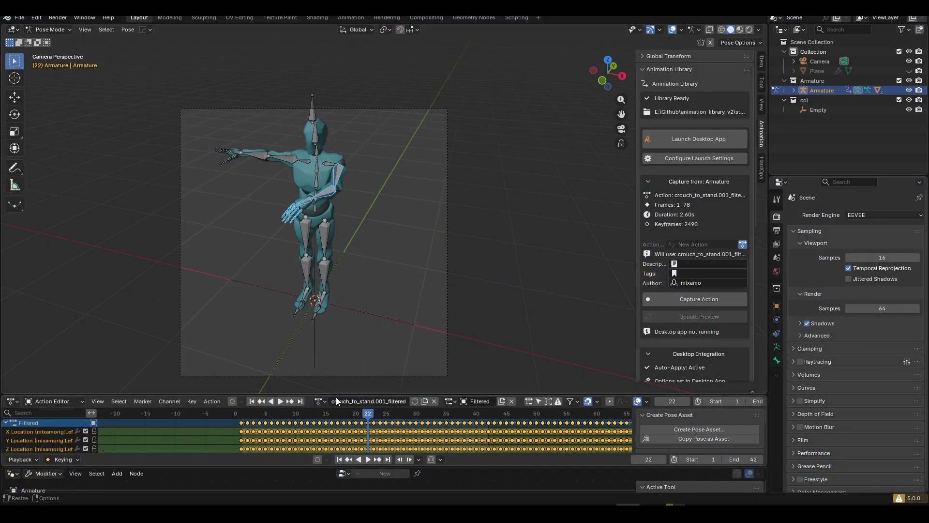
click(321, 400)
click(349, 335)
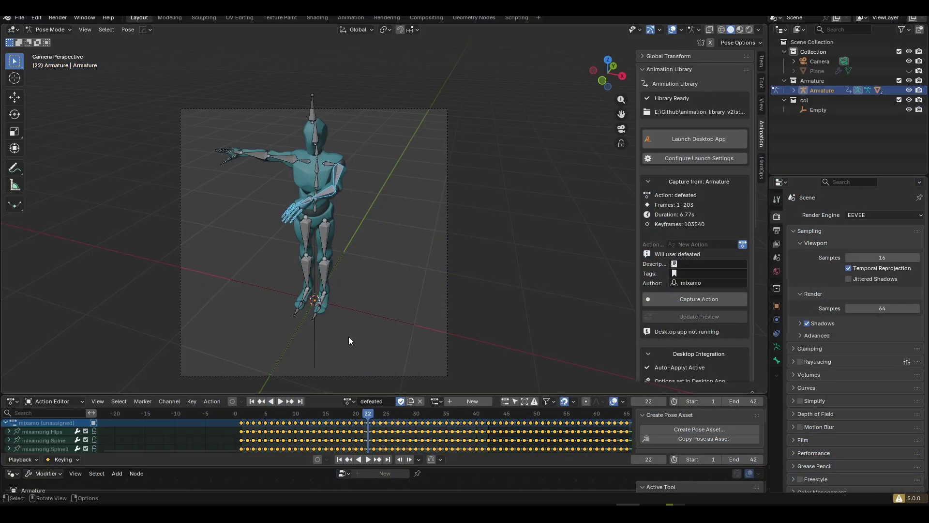
click(438, 400)
click(455, 287)
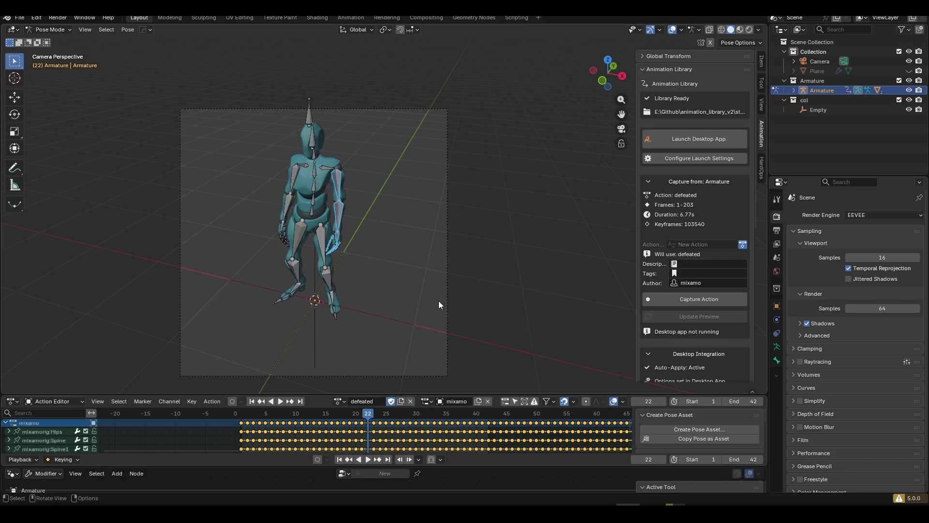
key(space)
key(space)
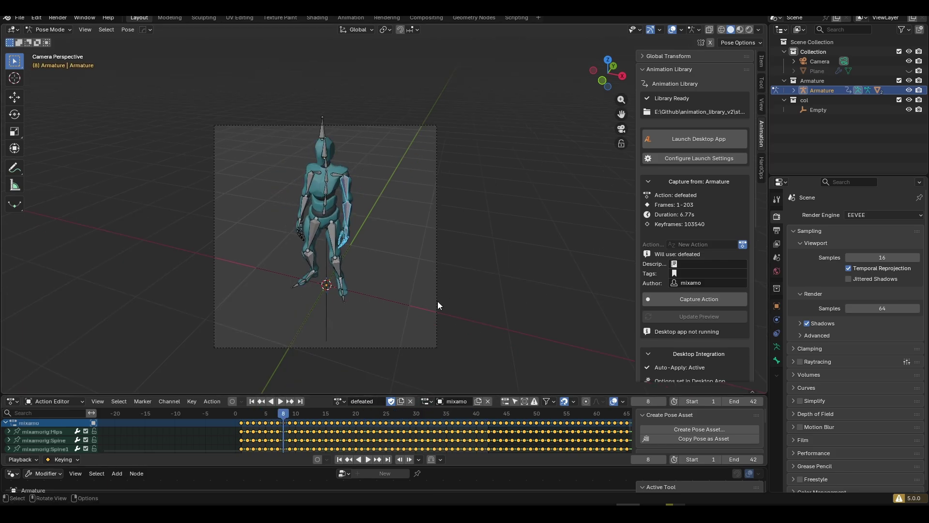
click(428, 401)
key(Escape)
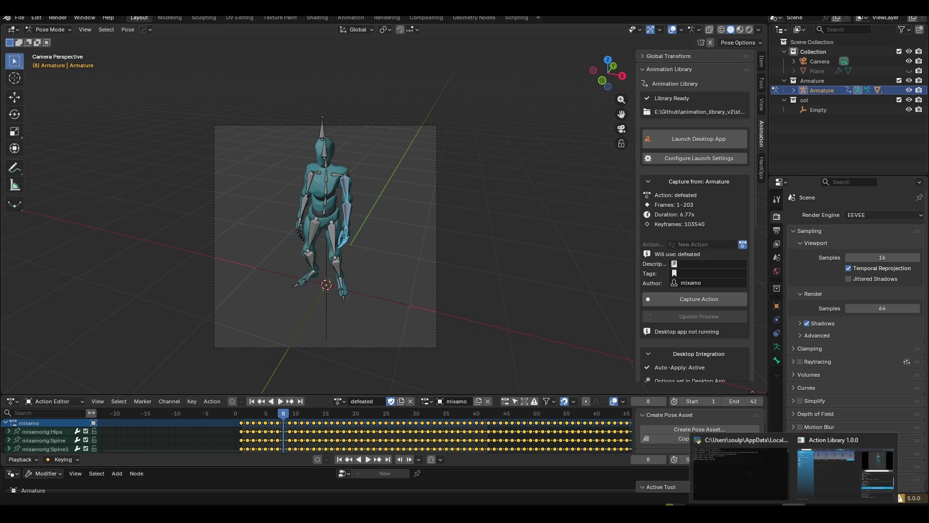
Step: Switch to the Action Library and send the fourth bencao animation to Blender with Use Action Slots enabled
click(801, 454)
click(419, 73)
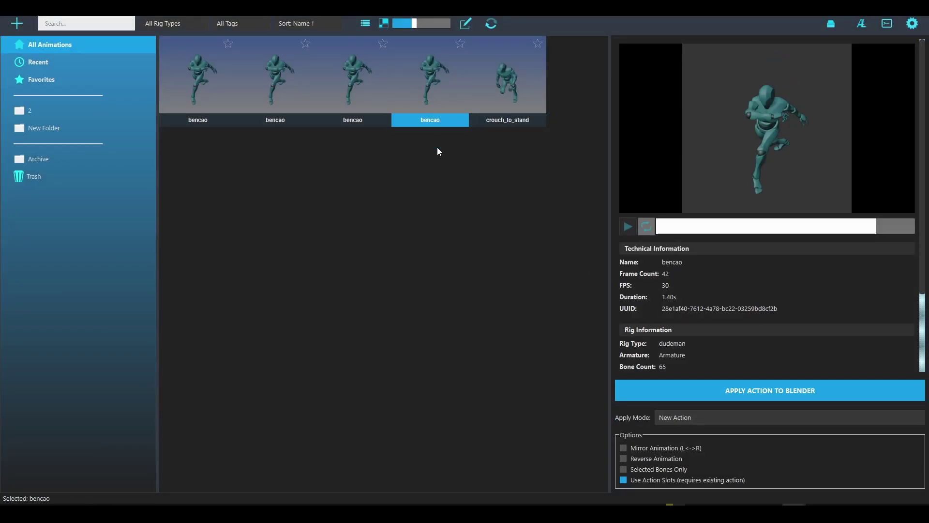
click(698, 394)
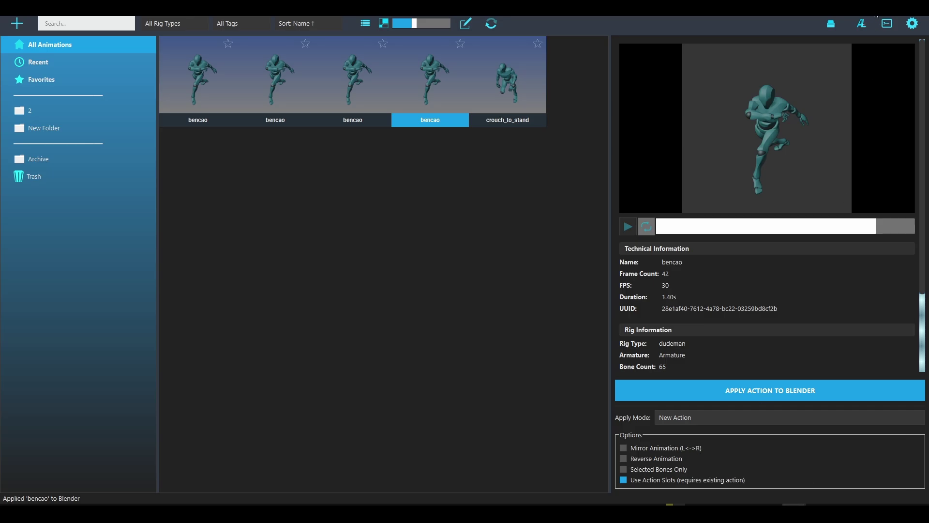
Step: Switch to Blender, return to Object Mode, and load bencao as a new slot of the defeated action with Manual Apply
click(876, 16)
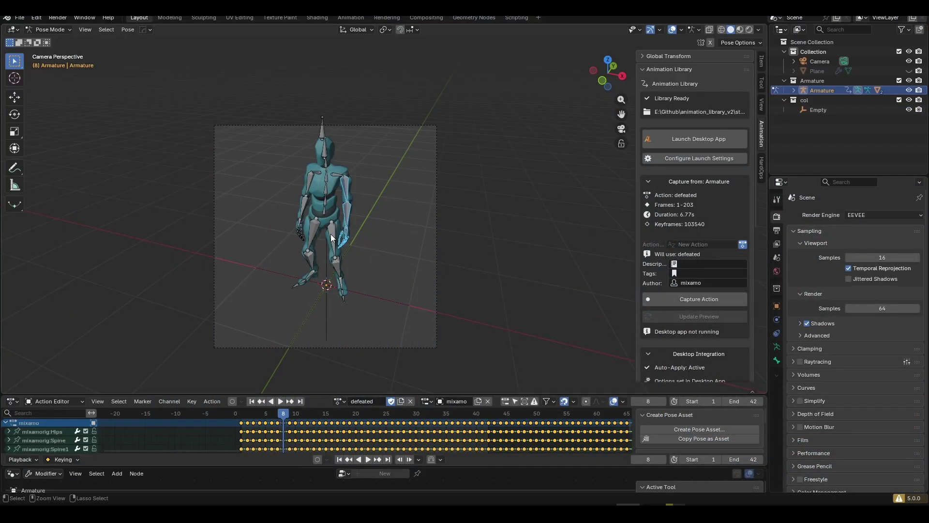
key(ctrl+Tab)
scroll(669, 307, down, 3)
click(685, 340)
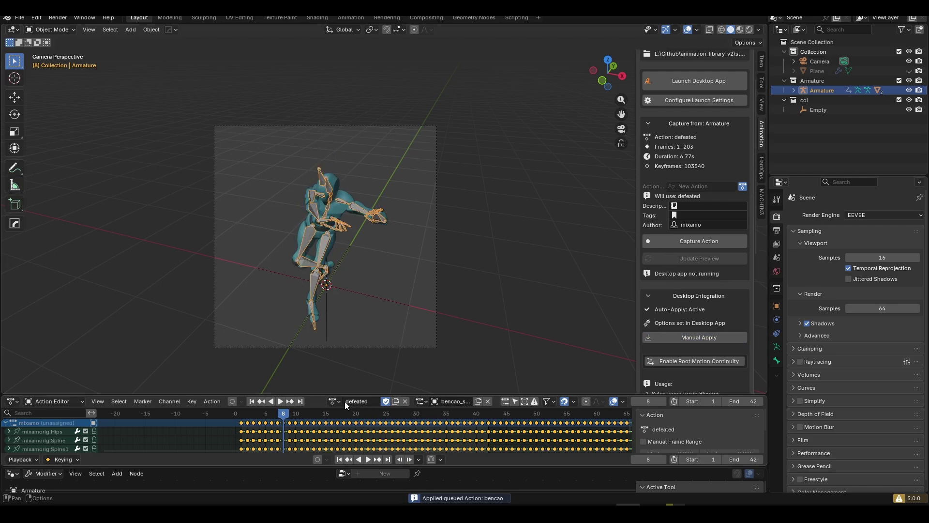
Step: Play the defeated action on the armature with the mixamo slot, and again with the bencao_slot_2 slot
click(421, 402)
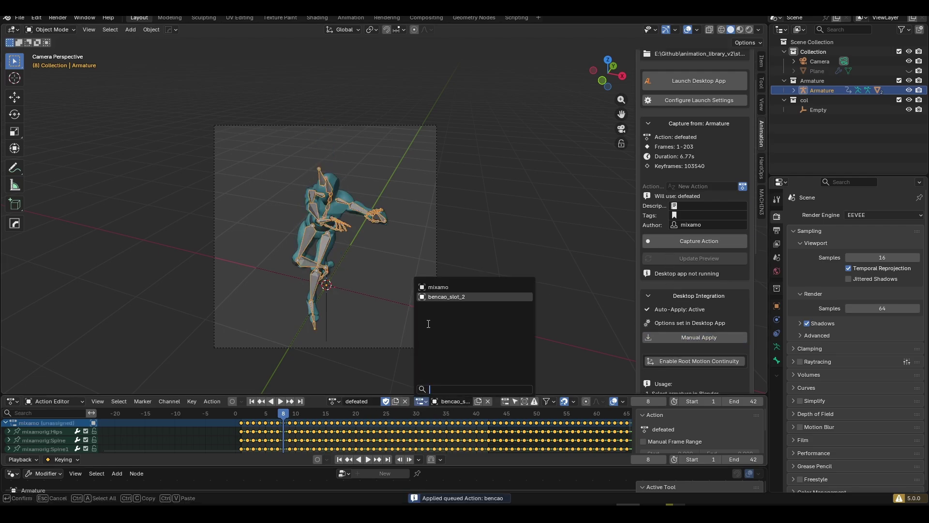
click(440, 287)
scroll(370, 426, down, 3)
key(space)
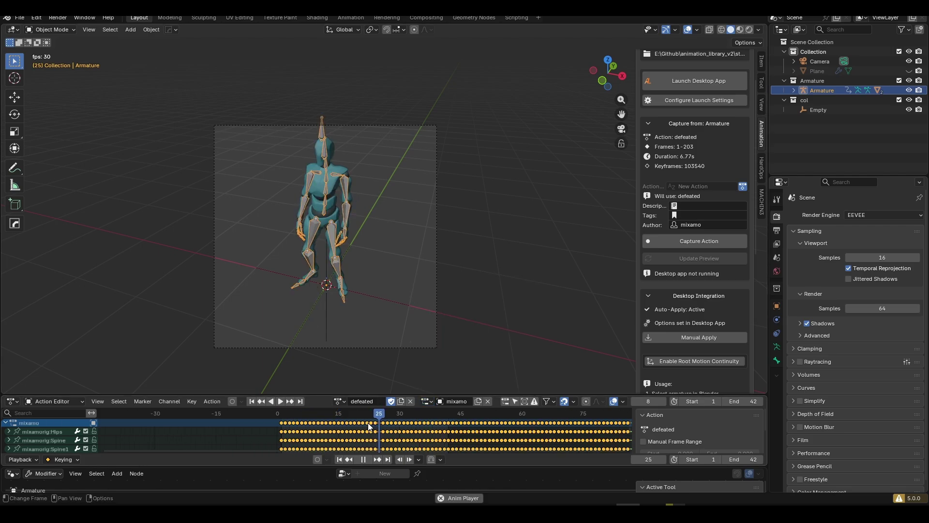
key(space)
click(424, 401)
click(438, 298)
key(space)
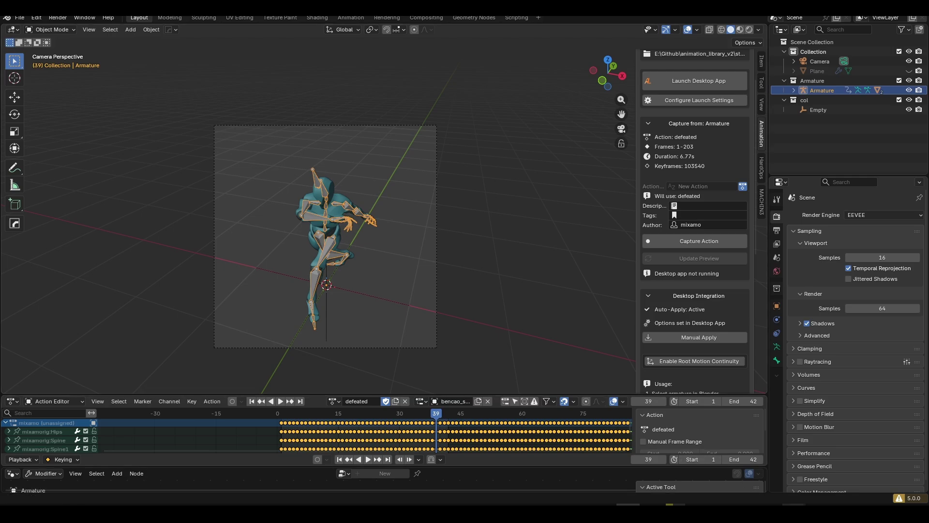
Step: Switch to the Action Library, select the fourth bencao animation, and turn on edit mode for batch editing
mouse_move(793, 513)
key(alt+Tab)
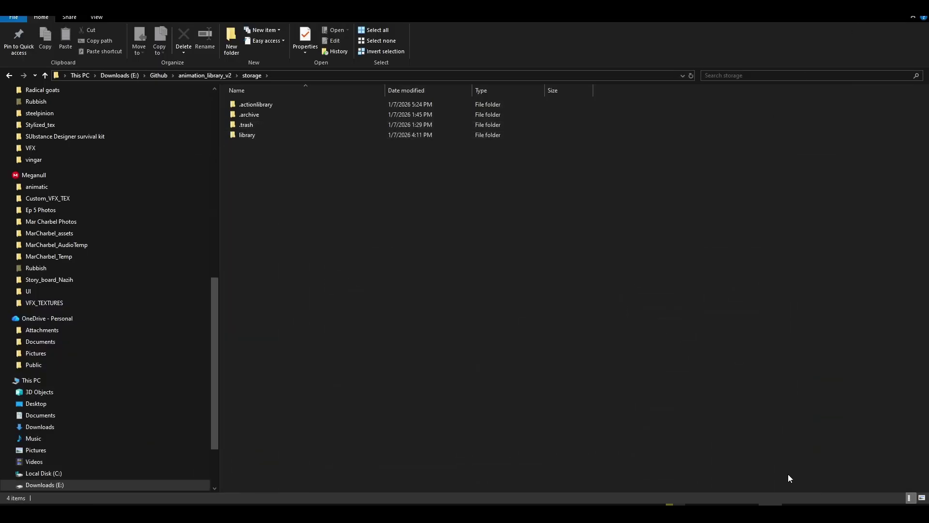
click(822, 475)
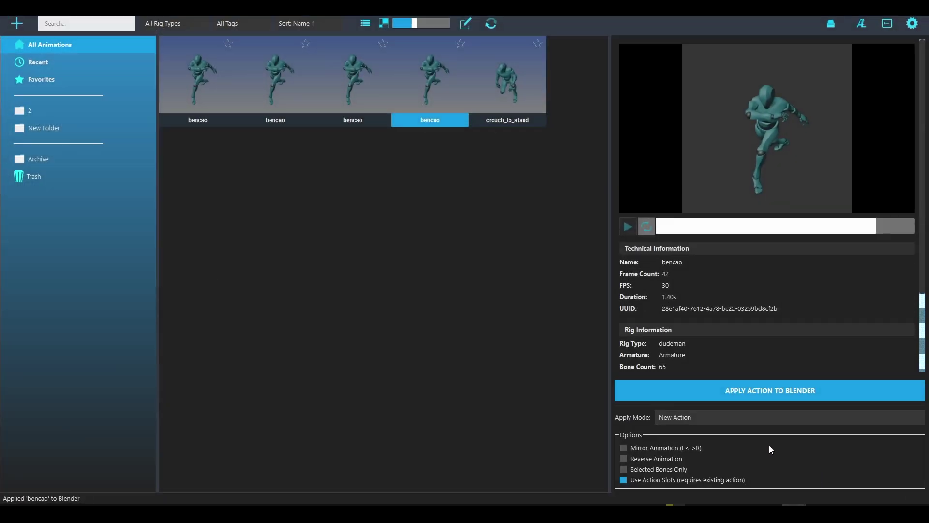
click(496, 84)
click(440, 81)
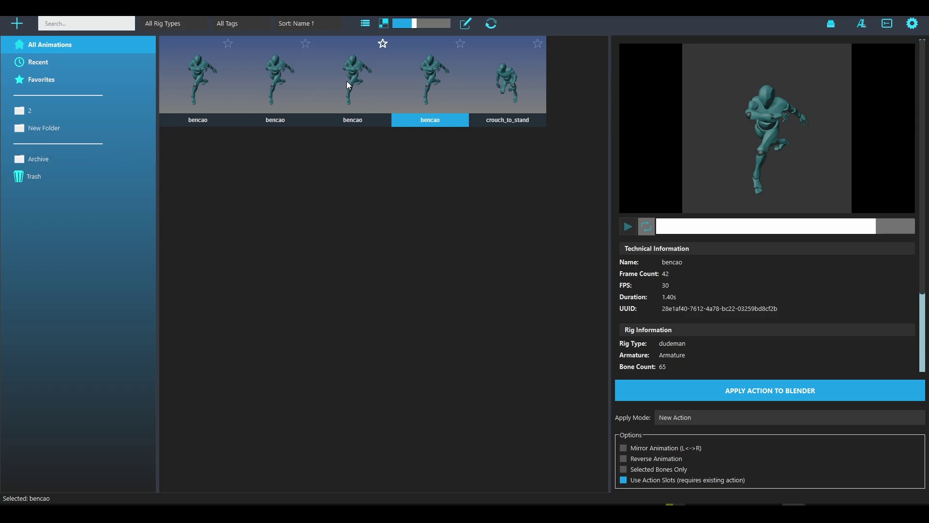
click(467, 27)
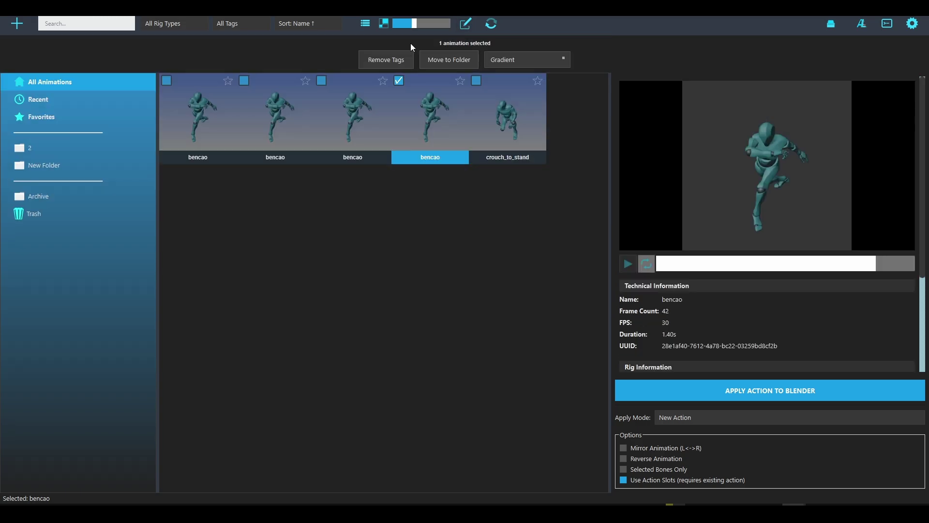
click(465, 24)
click(465, 24)
Step: Select all five animations in the library and try to remove their tags
drag(431, 106, 211, 113)
click(515, 126)
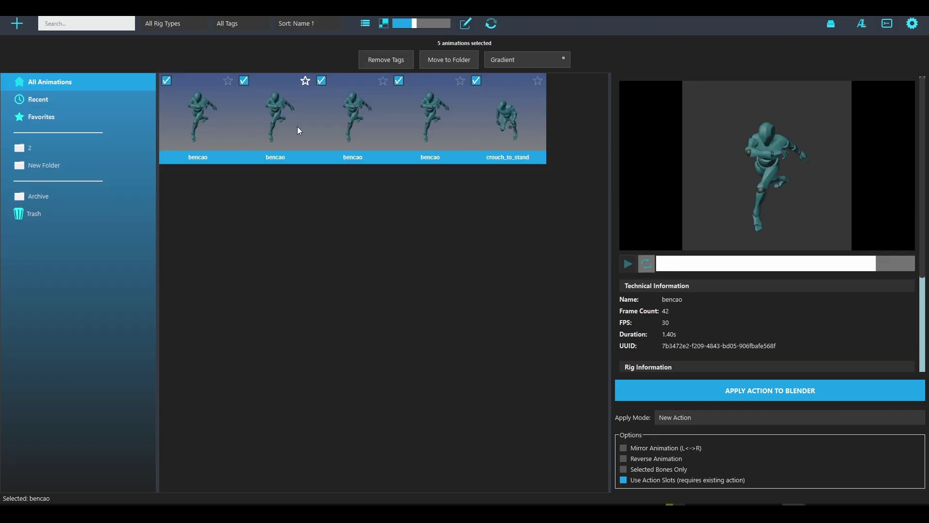
click(400, 63)
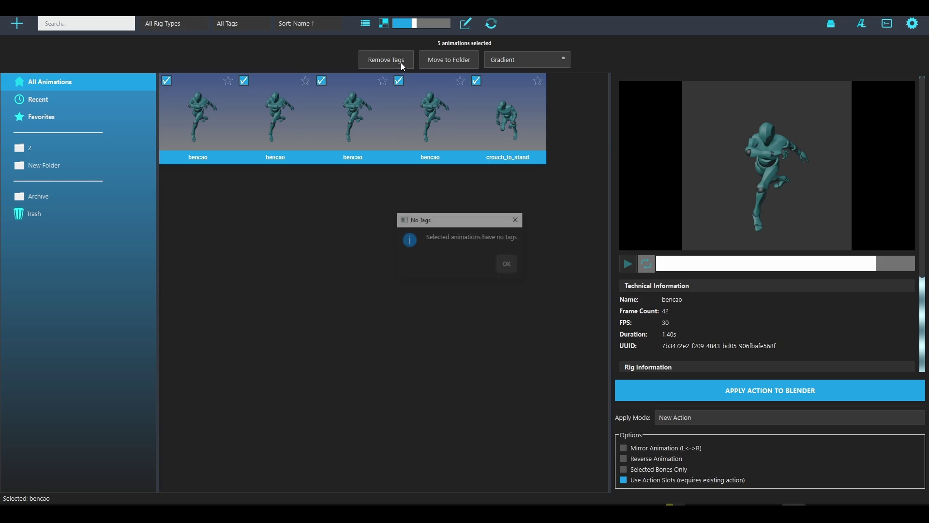
click(508, 265)
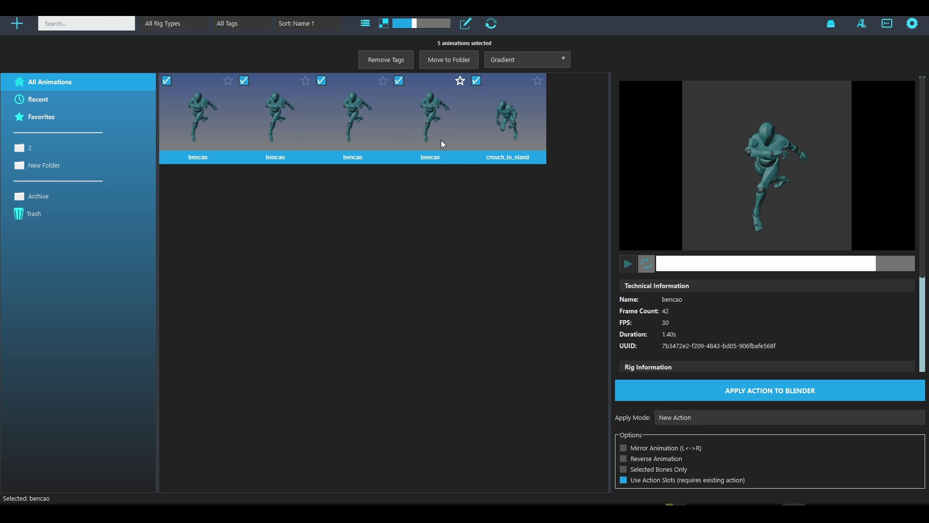
Step: Move two bencao animations from All Animations into New Folder, one at a time
click(395, 39)
drag(339, 127, 66, 132)
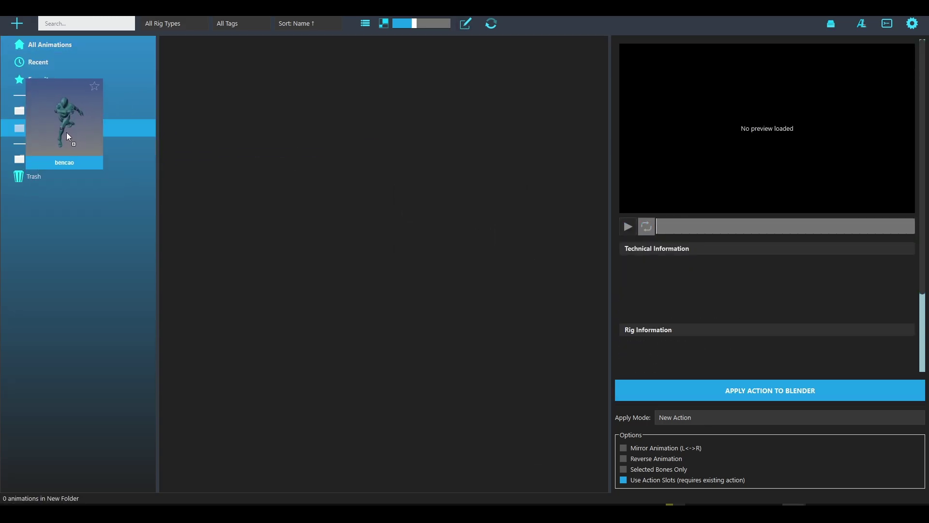
click(77, 44)
drag(276, 77, 68, 135)
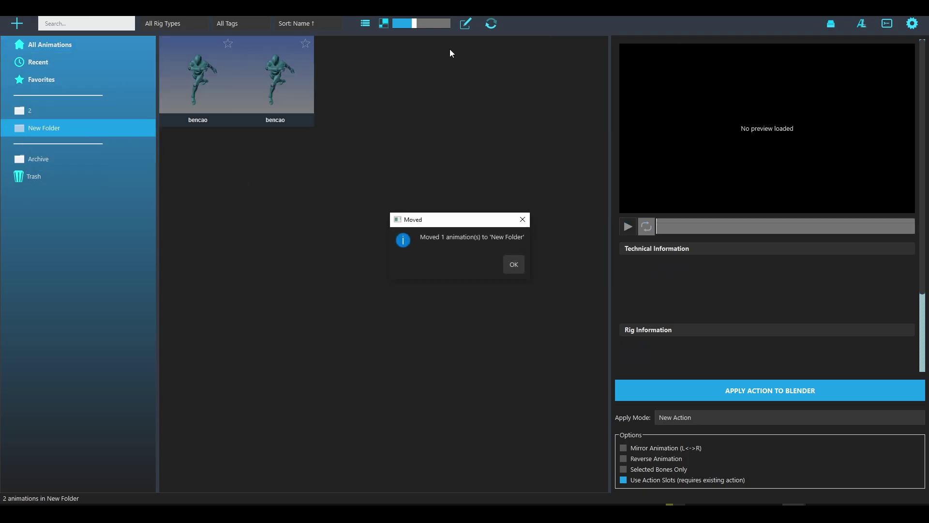
click(514, 266)
Step: Remove the New Folder tag from the first two bencao animations in All Animations
click(97, 46)
click(466, 27)
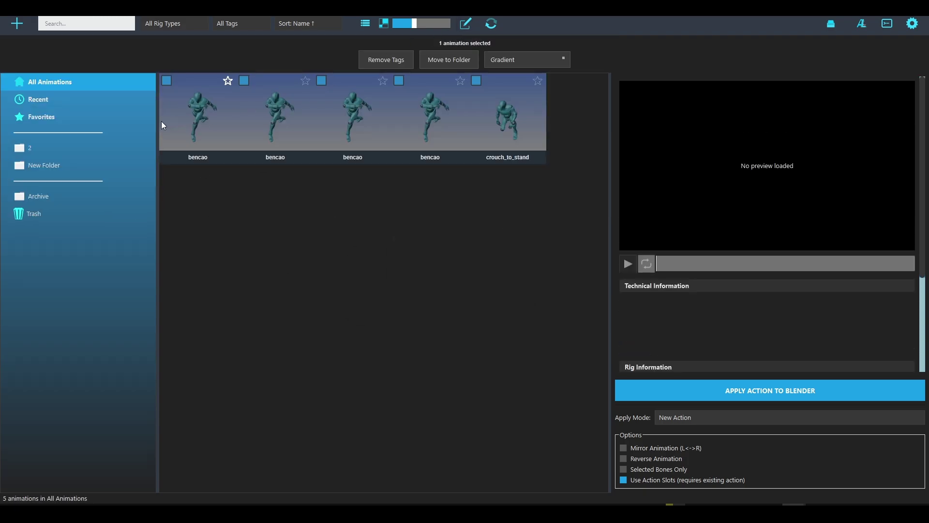
click(272, 118)
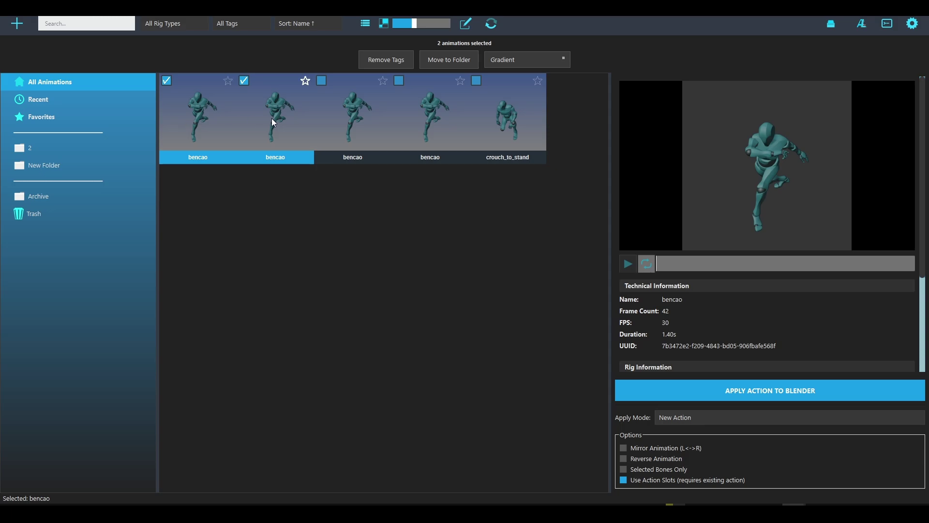
click(410, 60)
click(461, 248)
click(461, 248)
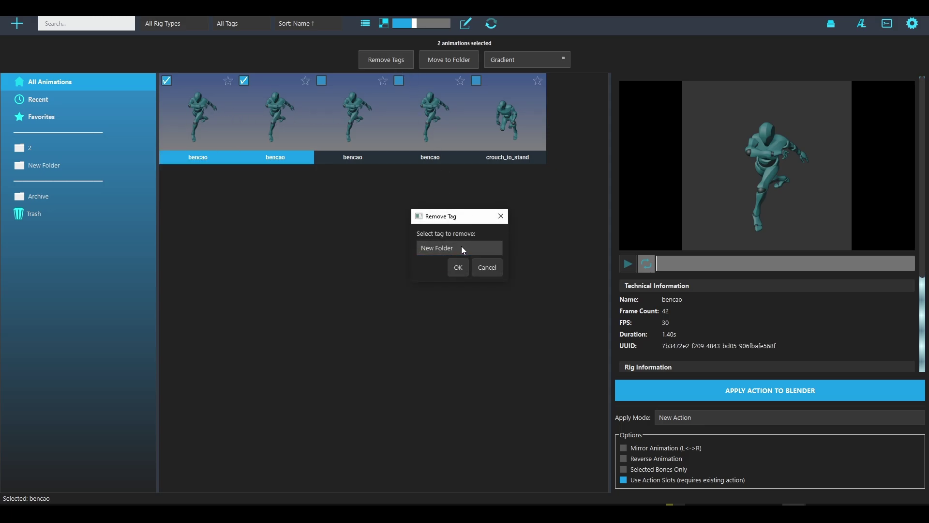
click(458, 268)
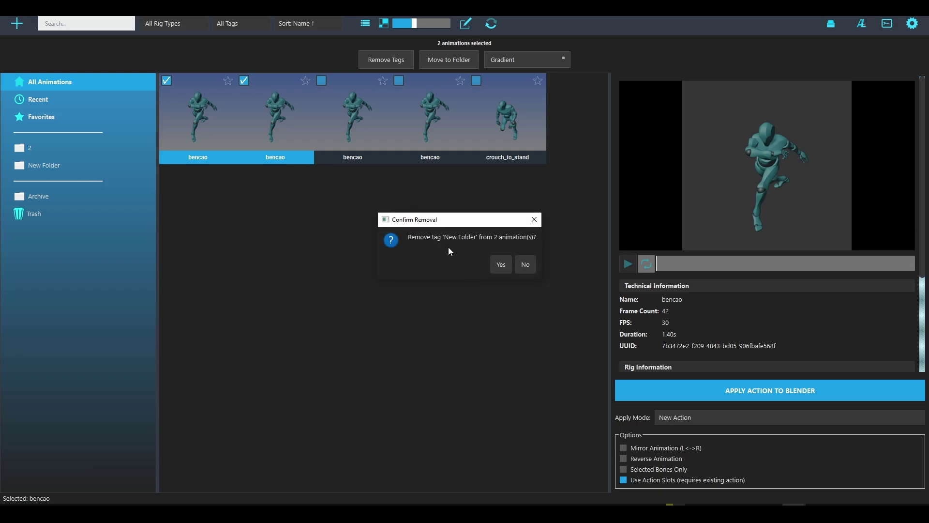
click(501, 265)
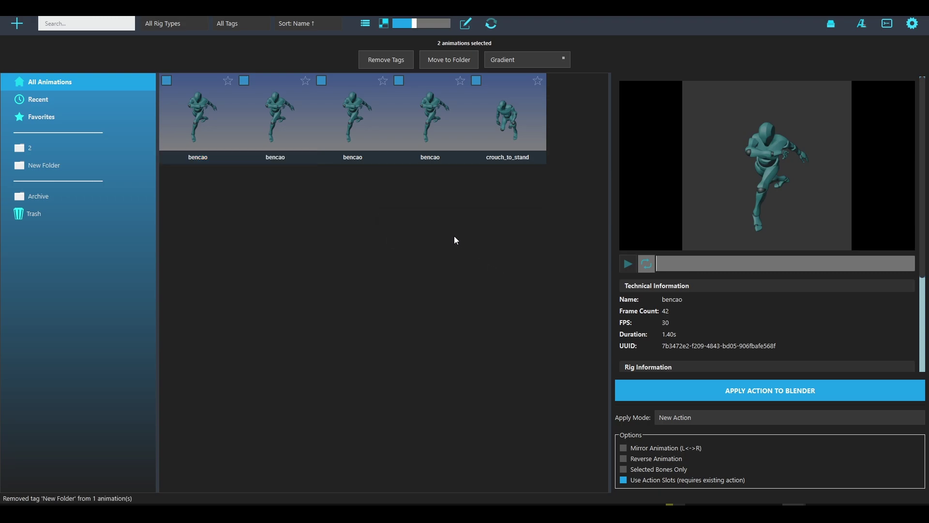
Step: Move all five animations to folder 2 and check the first bencao's tags outside edit mode
scroll(710, 354, down, 5)
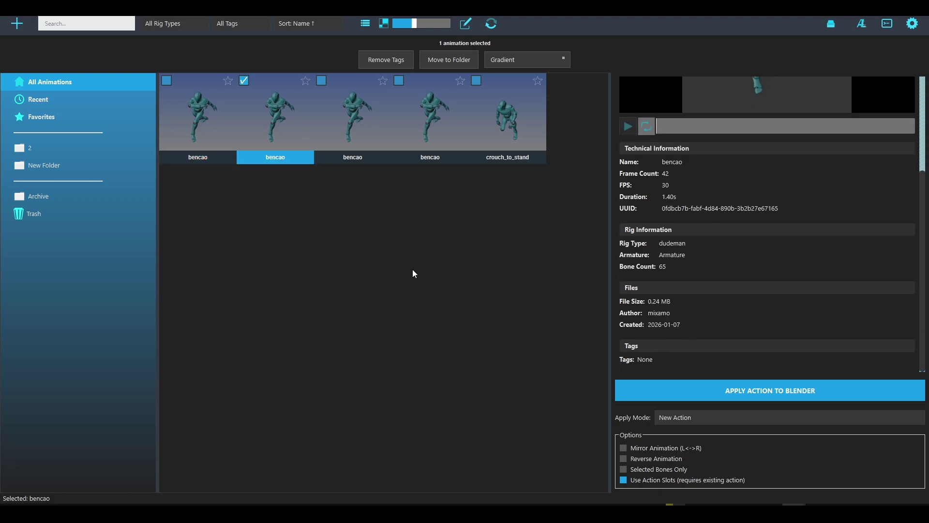
click(233, 112)
shift+click(496, 129)
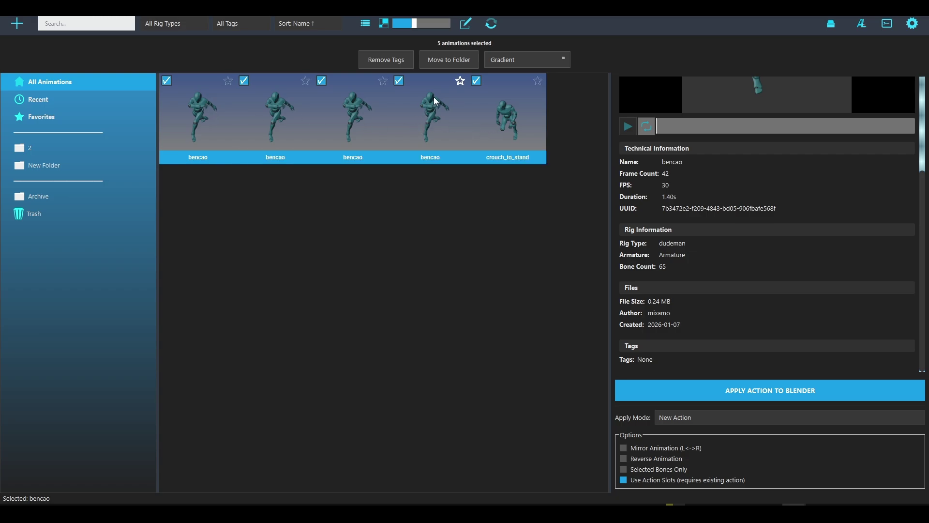
click(442, 59)
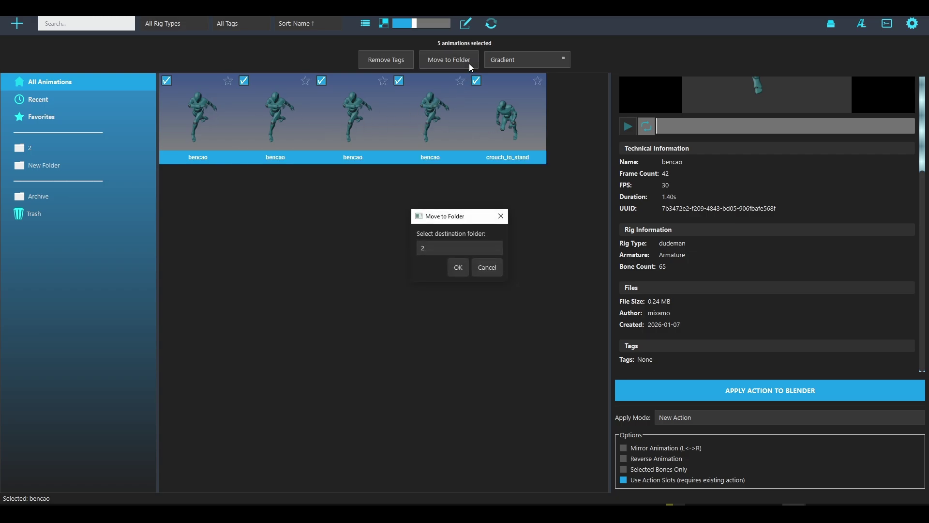
click(465, 248)
click(446, 262)
click(458, 267)
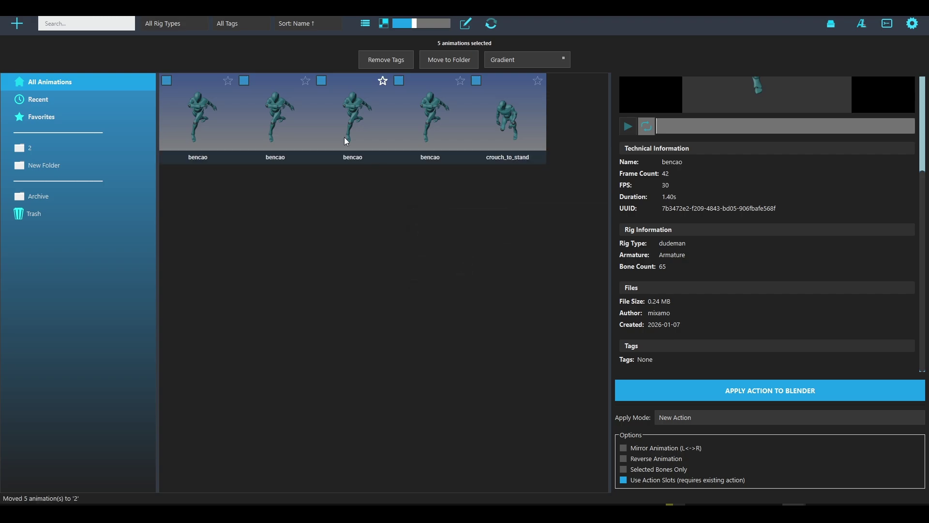
click(363, 87)
drag(488, 115, 210, 84)
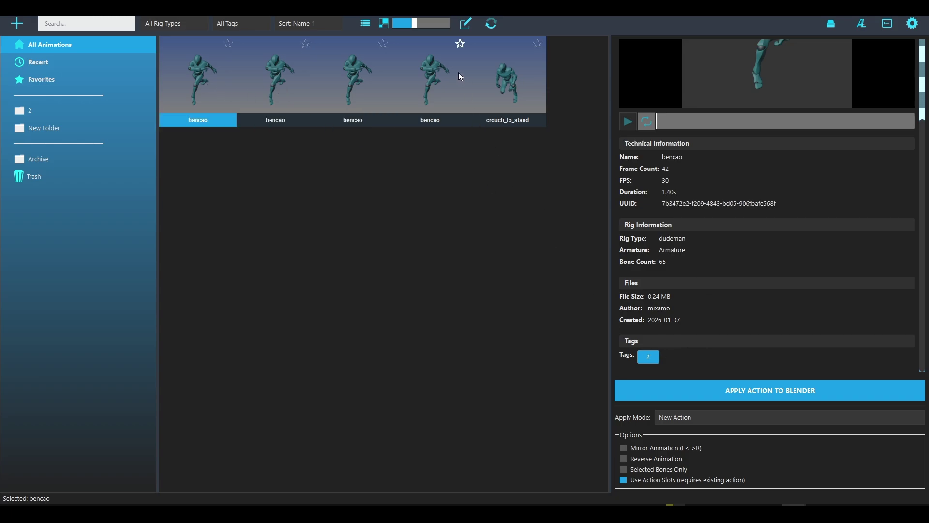
Step: Apply the Attack gradient to the third and fourth bencao animations and crouch_to_stand in edit mode
click(466, 27)
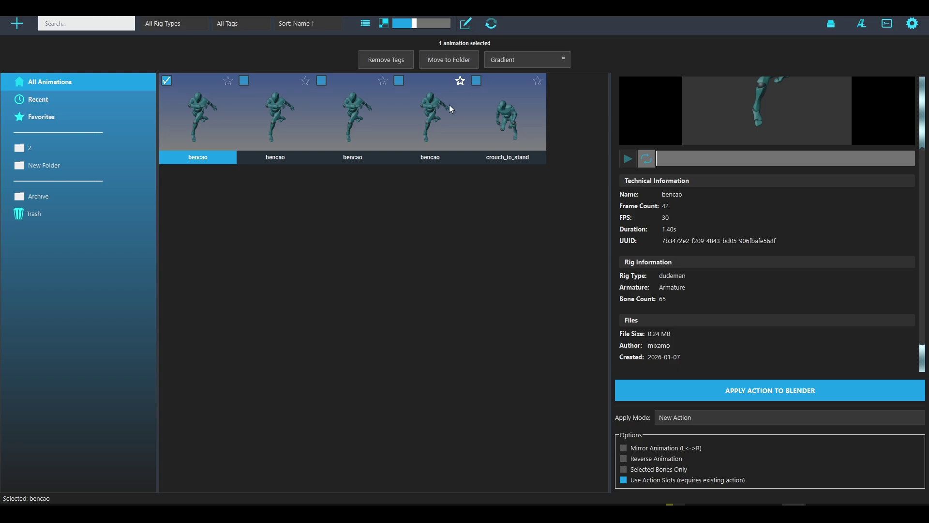
click(358, 109)
shift+click(521, 114)
click(537, 59)
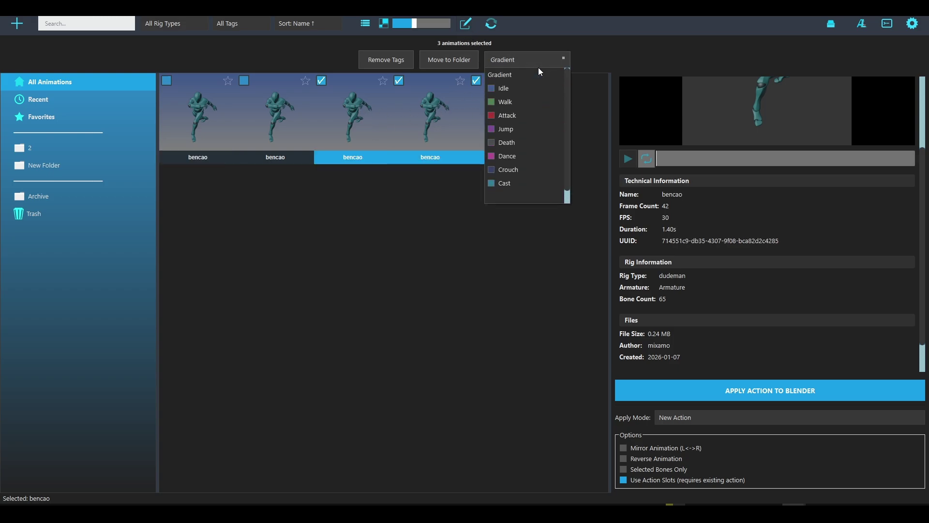
click(521, 119)
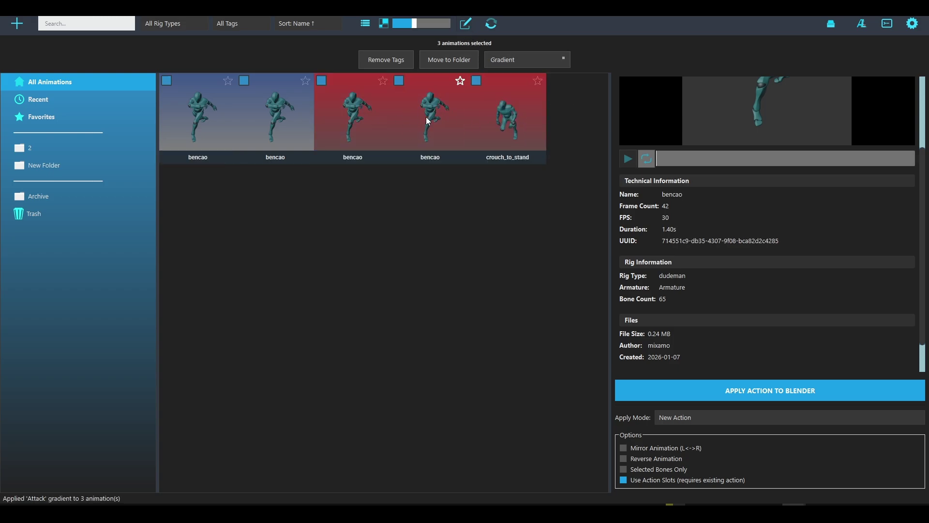
Step: Apply the Dance gradient to the first two bencao animations
click(244, 80)
click(167, 81)
click(531, 60)
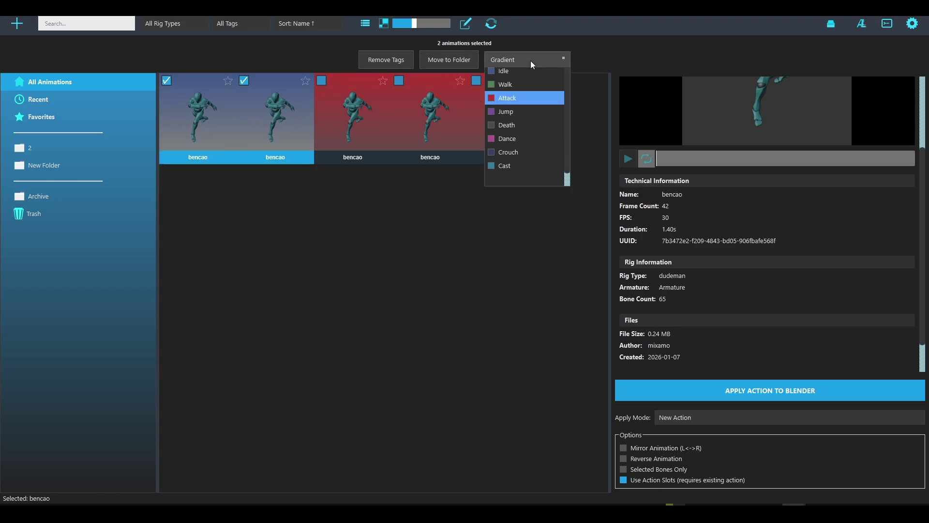
click(533, 152)
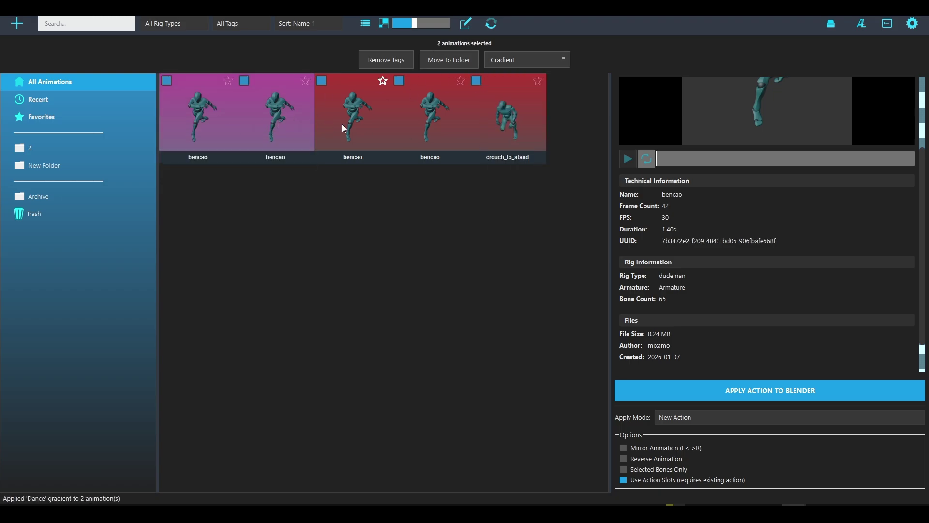
Step: Apply the Idle gradient to all five animations and leave edit mode
click(510, 104)
shift+click(222, 114)
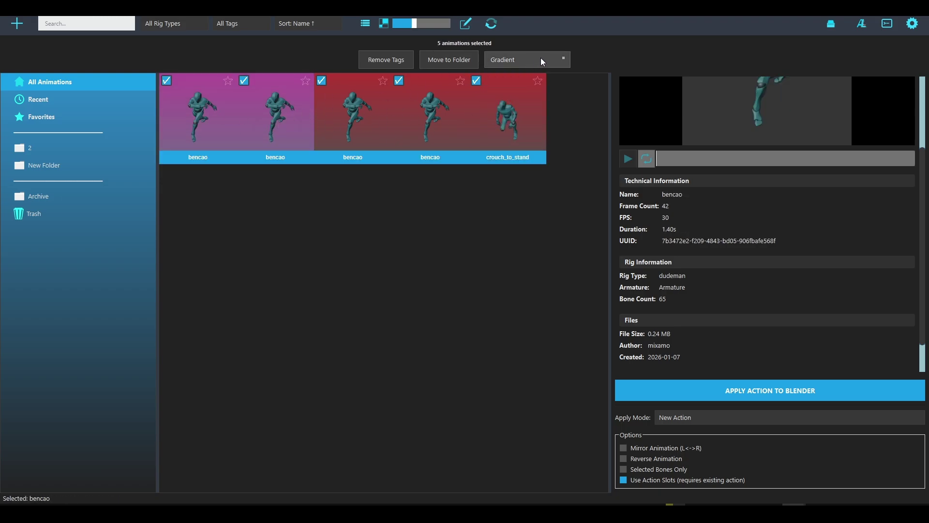
click(539, 58)
click(520, 82)
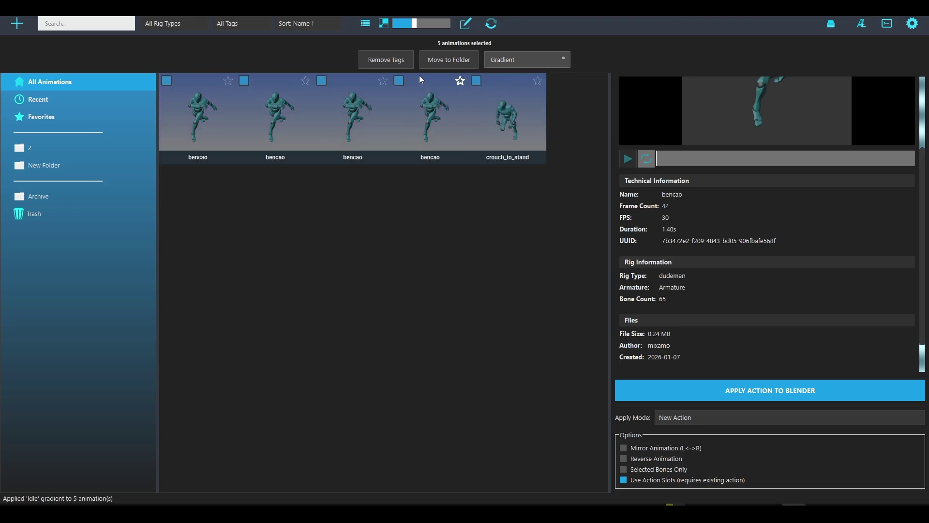
click(469, 24)
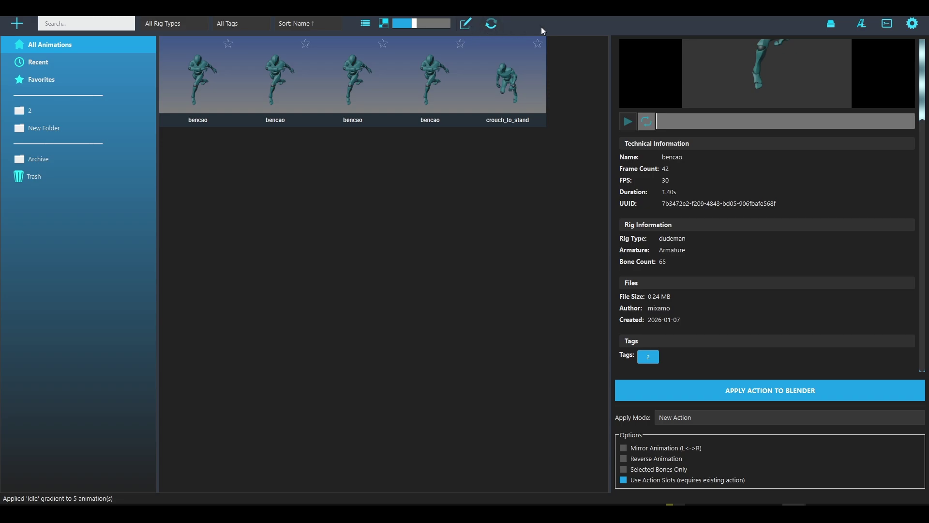
Step: Move the fourth bencao and crouch_to_stand animations to the Archive in edit mode, and open the Archive folder
click(466, 24)
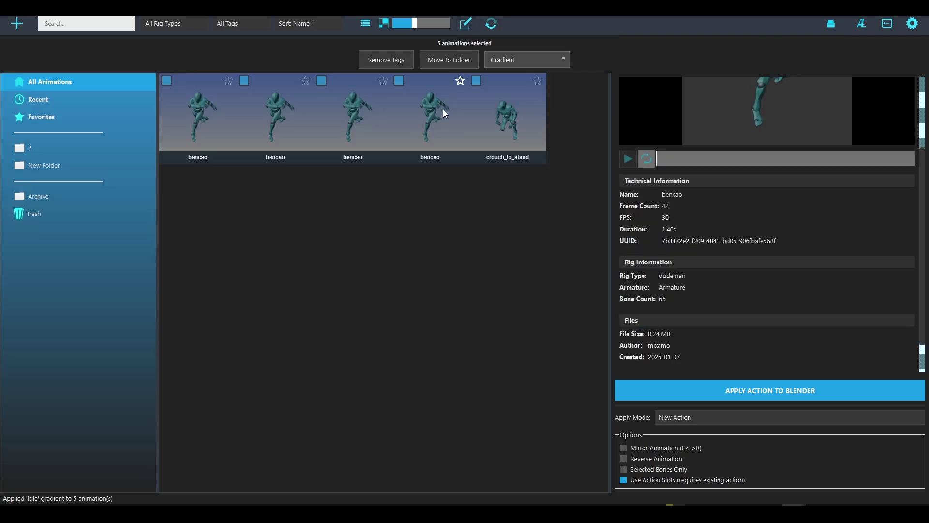
click(435, 111)
shift+click(480, 110)
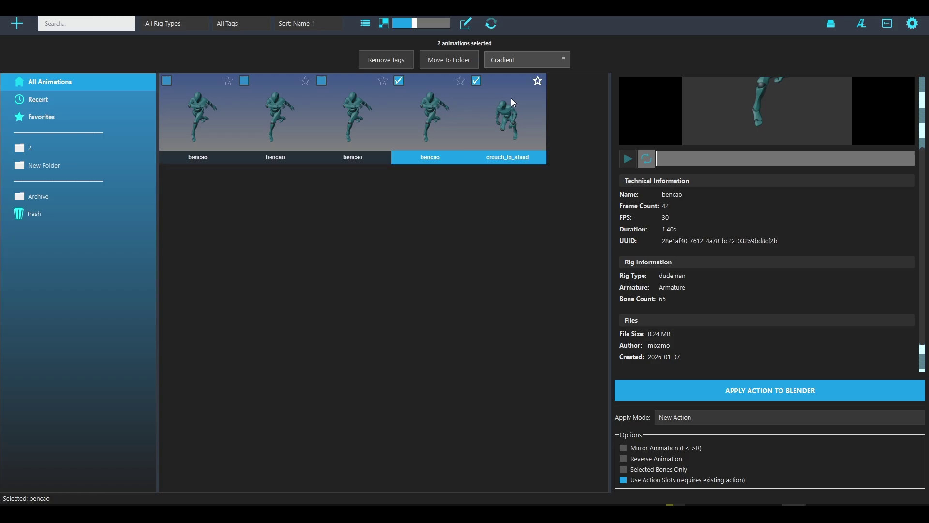
click(832, 25)
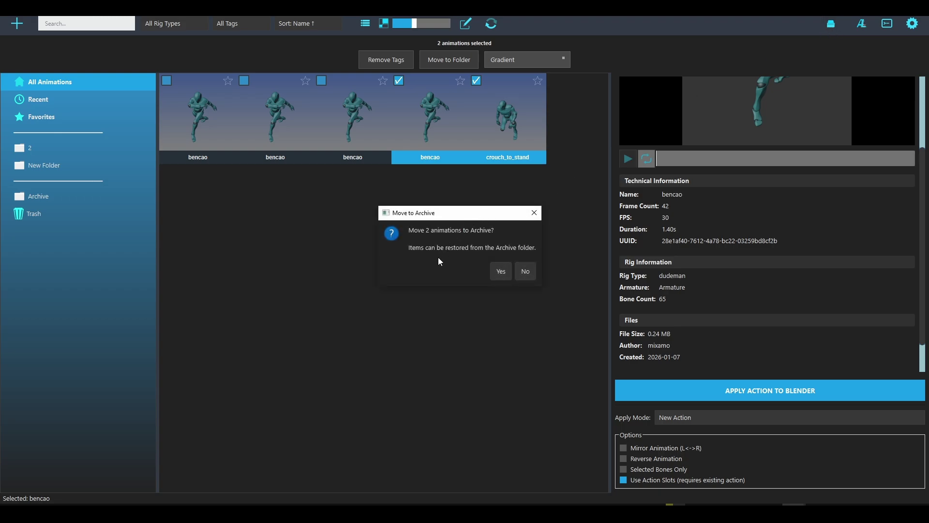
click(500, 272)
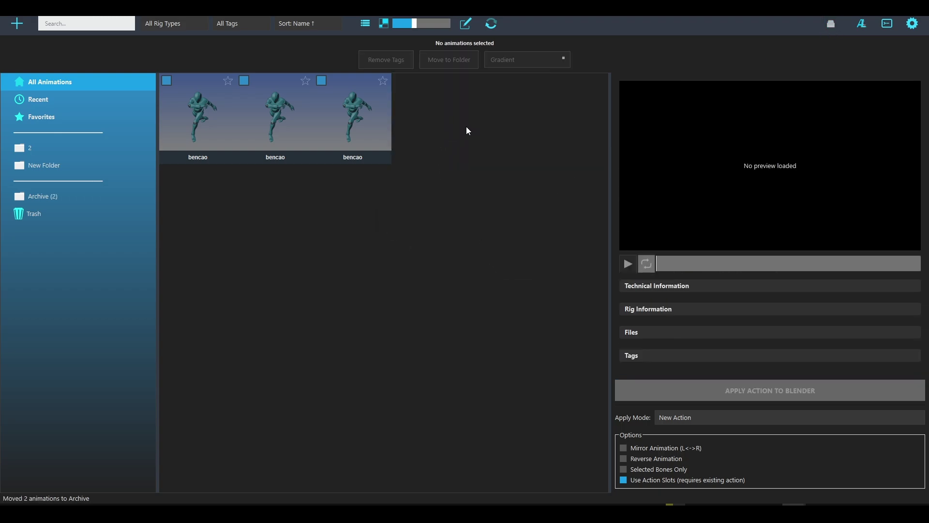
click(77, 196)
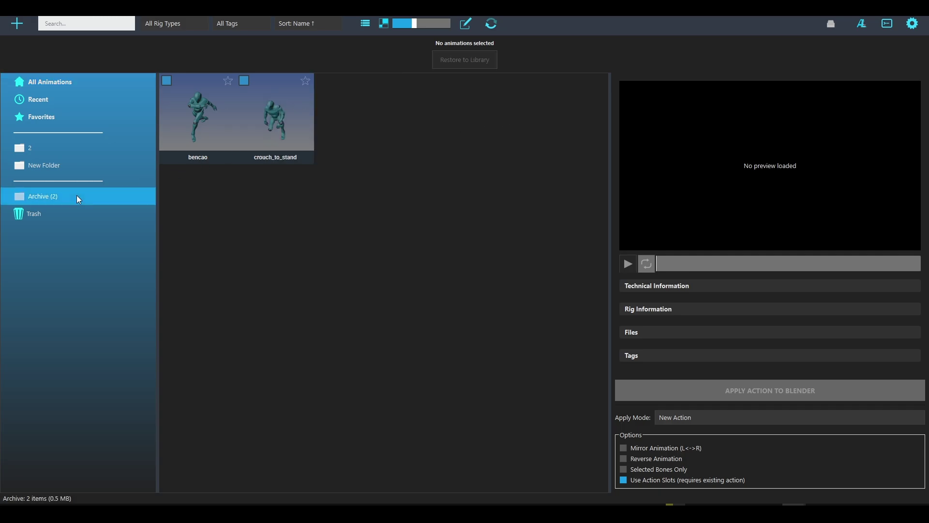
Step: Move the archived bencao and crouch_to_stand animations to the Trash, and open the Trash folder
click(216, 139)
ctrl+click(278, 132)
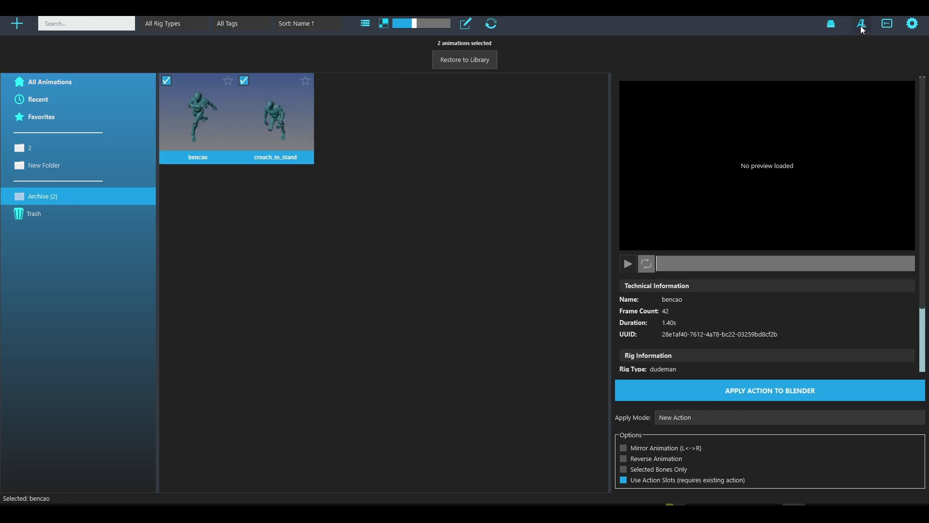
click(834, 25)
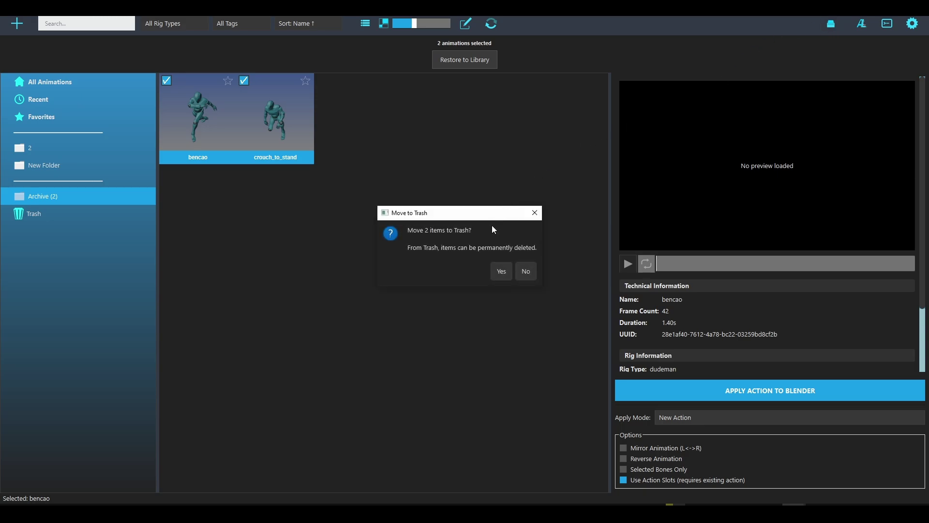
click(503, 274)
click(108, 218)
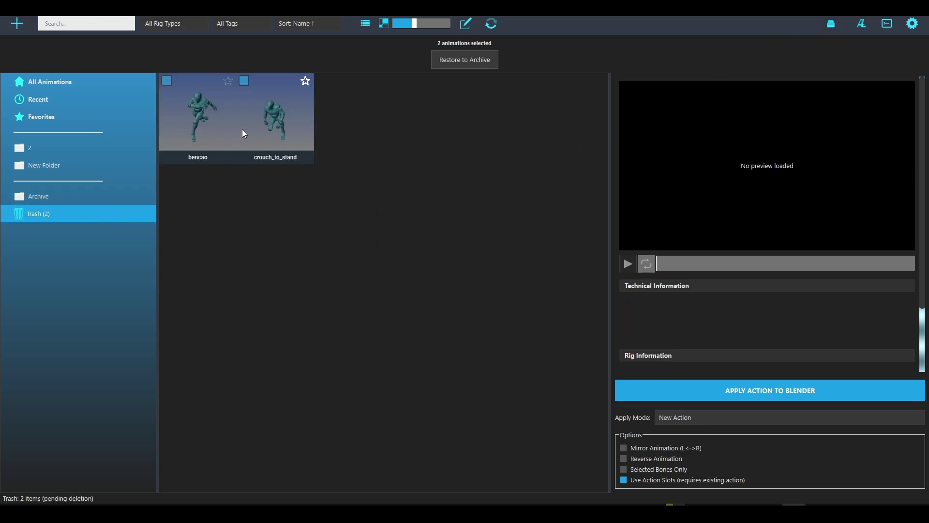
Step: Try to empty the Trash with the bencao and crouch_to_stand animations selected
click(269, 120)
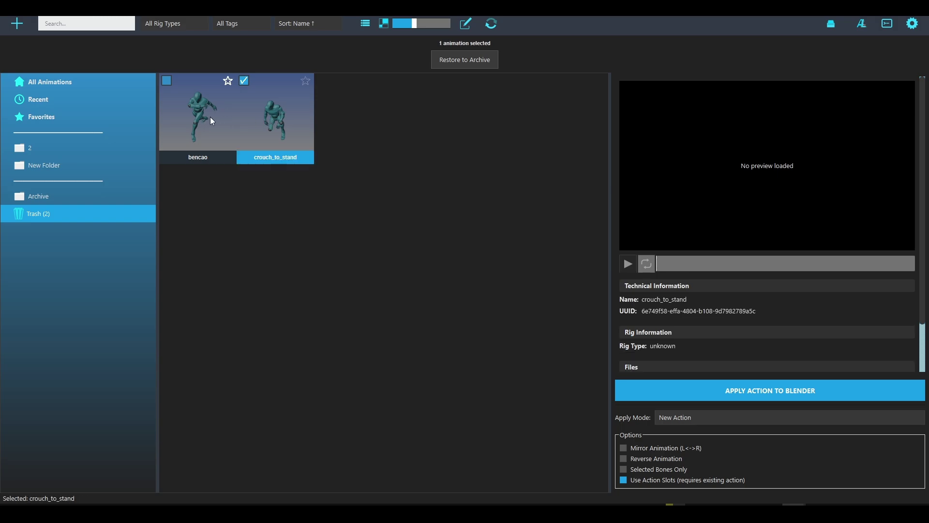
ctrl+click(232, 118)
right_click(69, 213)
click(94, 222)
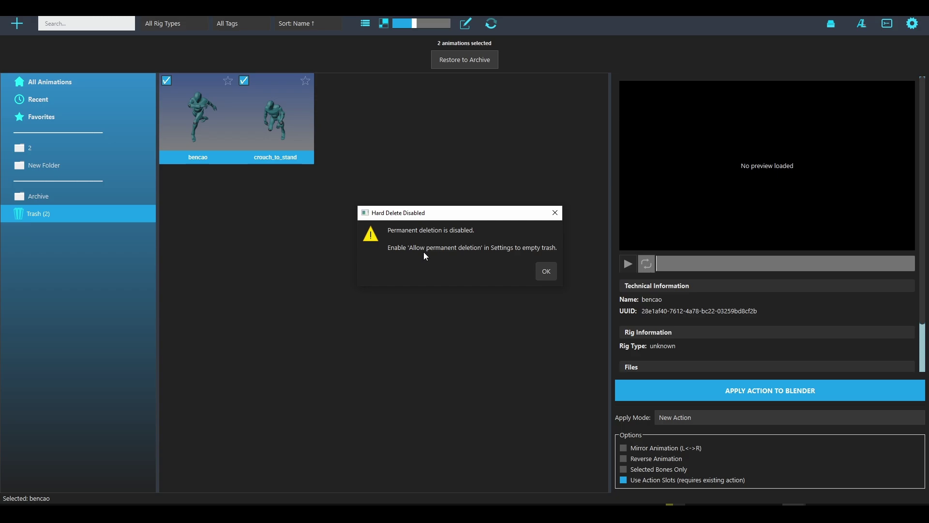
click(546, 271)
Step: Review the Allow permanent deletion option in the deletion settings, and close the settings without saving
click(913, 23)
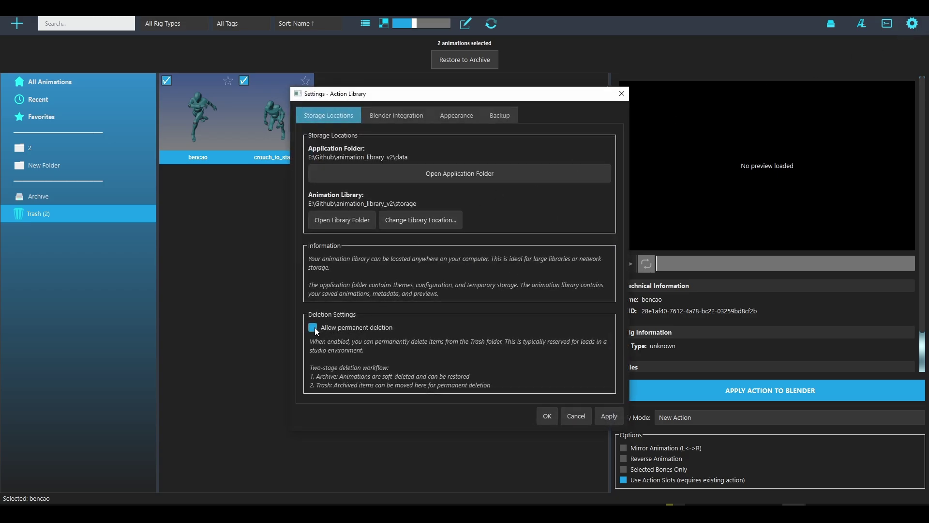
click(576, 415)
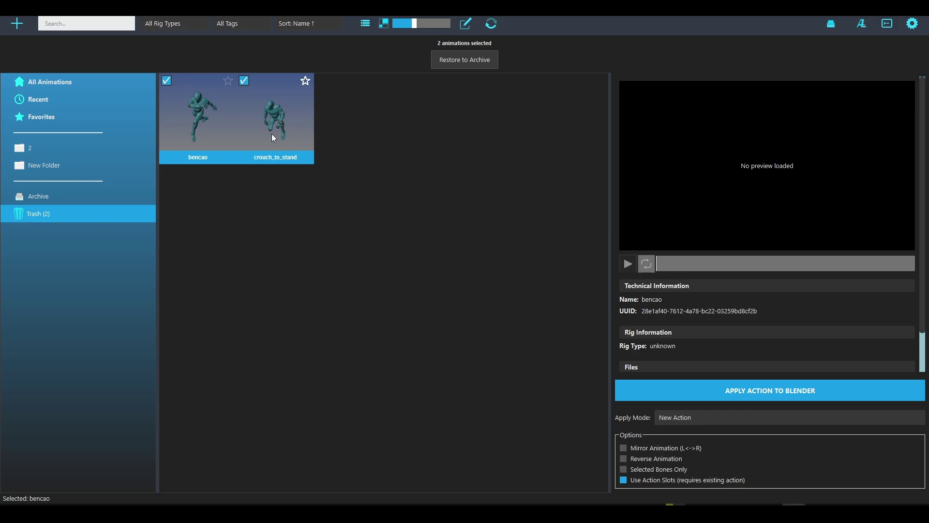
click(914, 22)
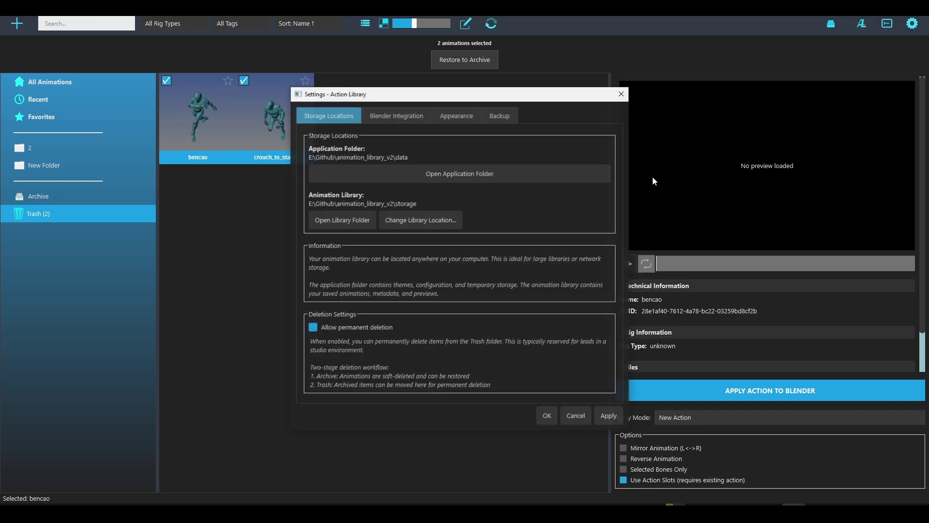
click(314, 328)
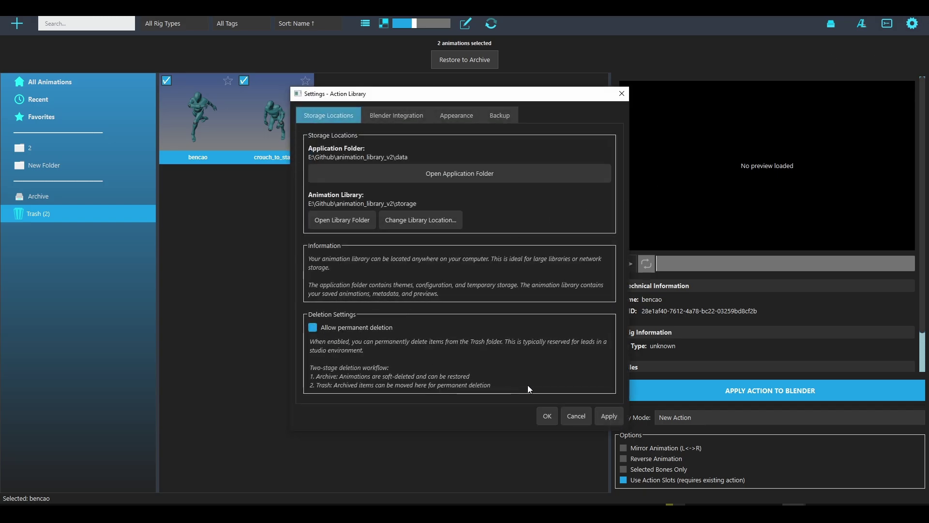
click(576, 416)
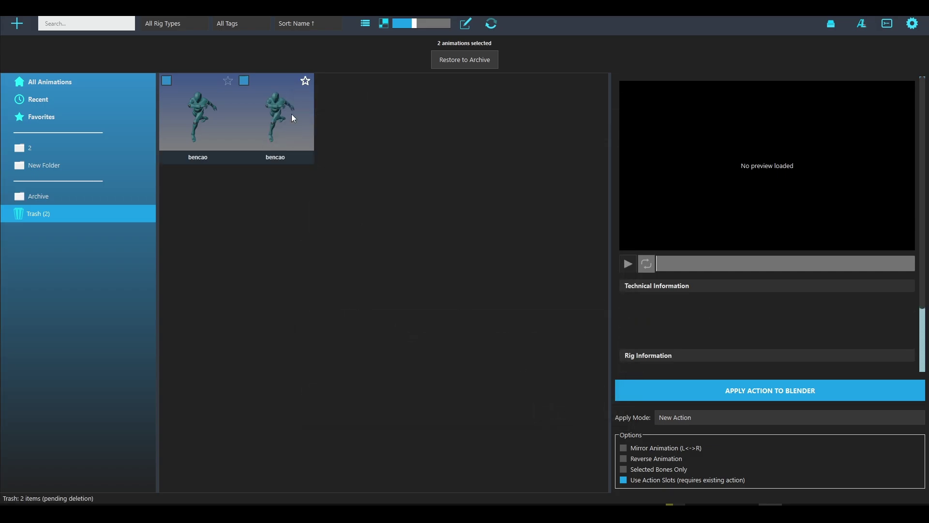
Step: Restore both bencao animations from the Trash to the Archive
click(63, 213)
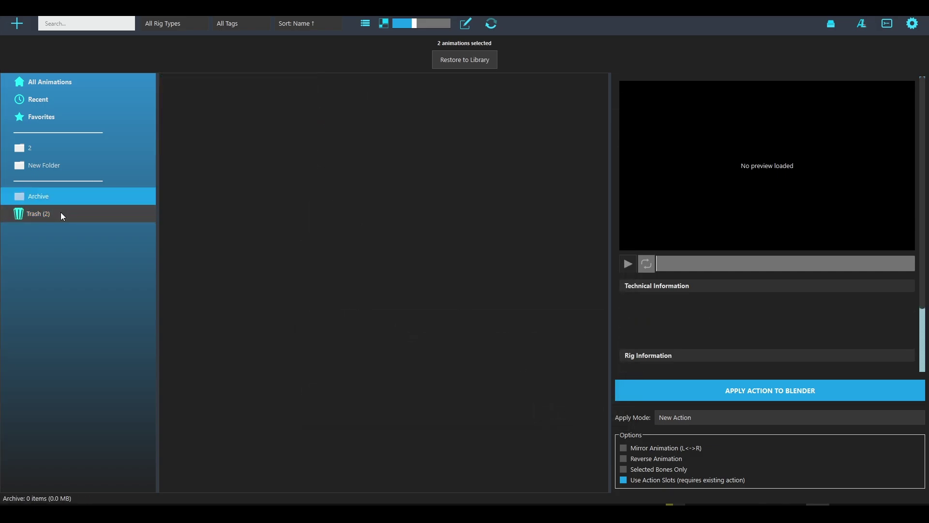
click(202, 111)
ctrl+click(268, 102)
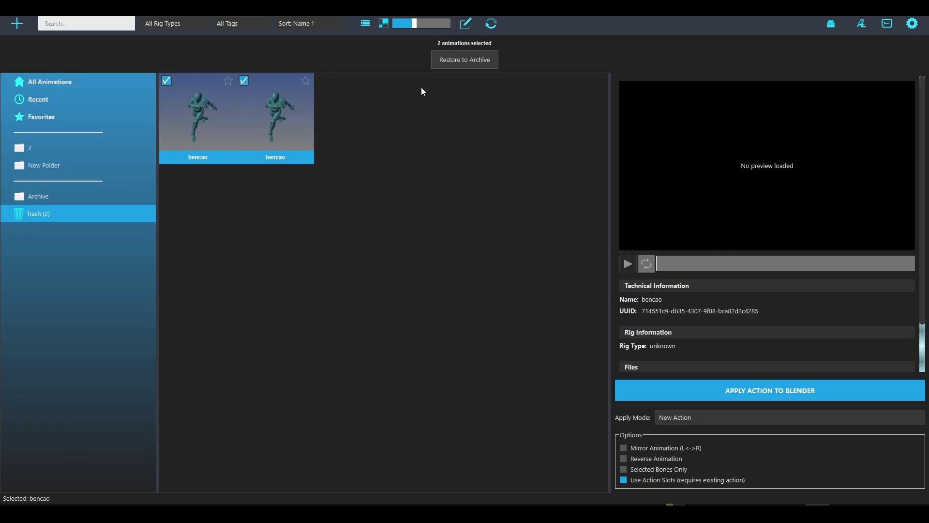
click(441, 65)
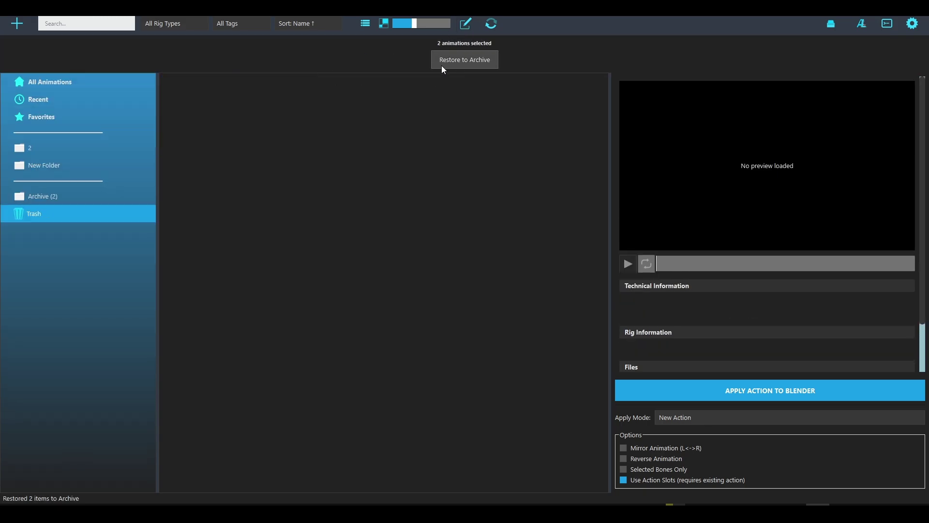
Step: Restore both archived bencao animations to the library, show All Animations and leave edit mode
click(100, 194)
click(275, 118)
click(222, 127)
click(276, 121)
ctrl+click(204, 124)
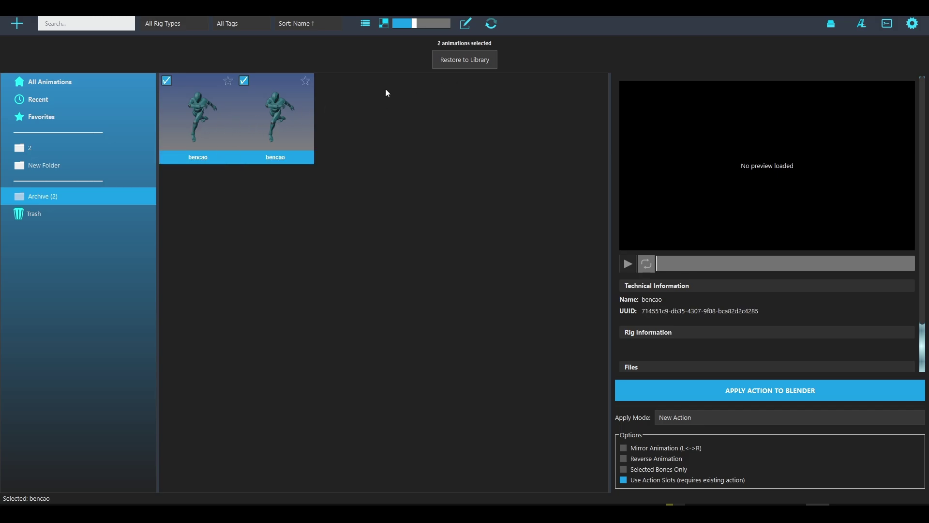
click(282, 104)
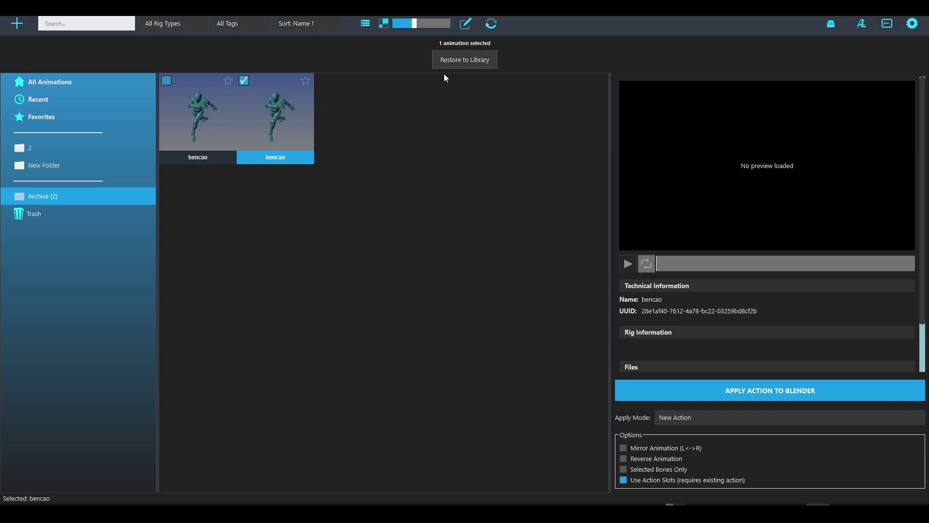
click(463, 62)
click(218, 119)
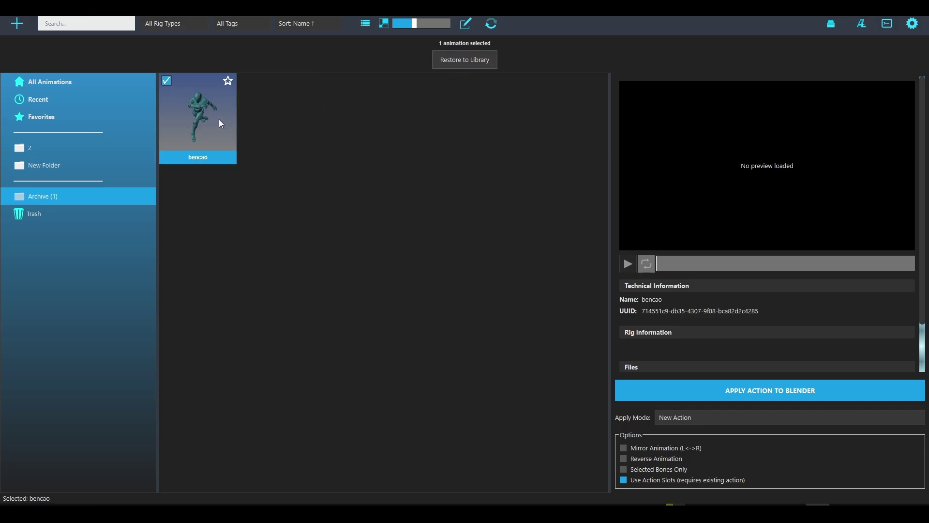
click(443, 68)
click(85, 86)
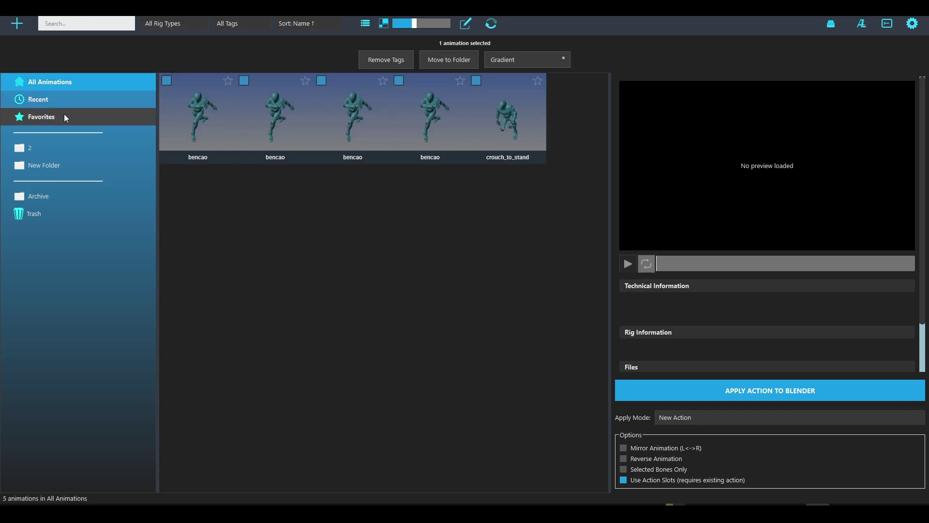
click(466, 26)
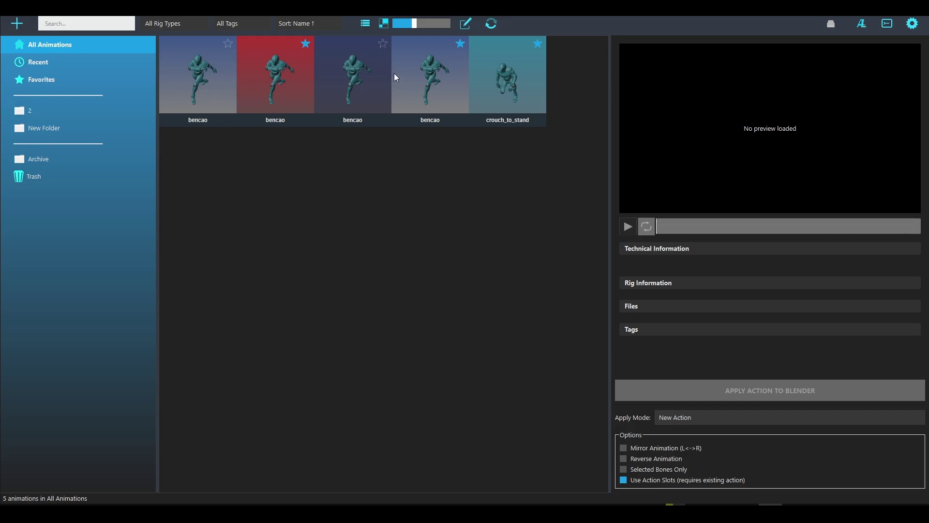
Step: Review the details and tags of crouch_to_stand and the first three bencao animations, and turn off Use Action Slots
click(517, 78)
scroll(709, 327, down, 2)
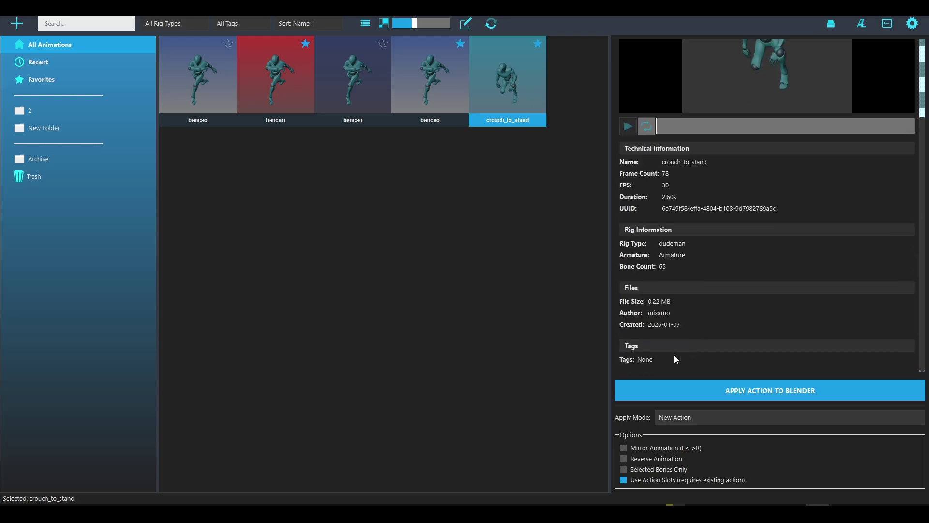
click(372, 84)
click(224, 86)
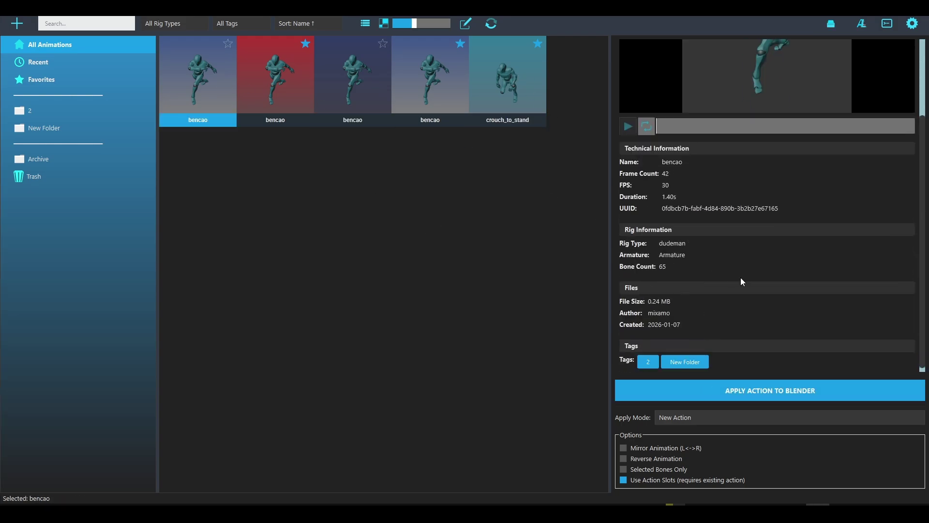
click(285, 85)
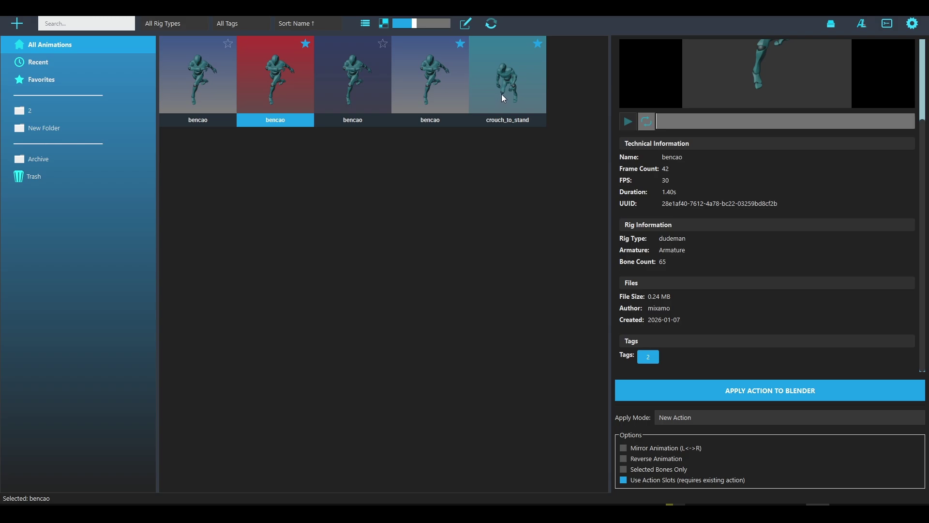
click(623, 480)
Step: Export the entire animation library as a backup, and close the settings
click(913, 24)
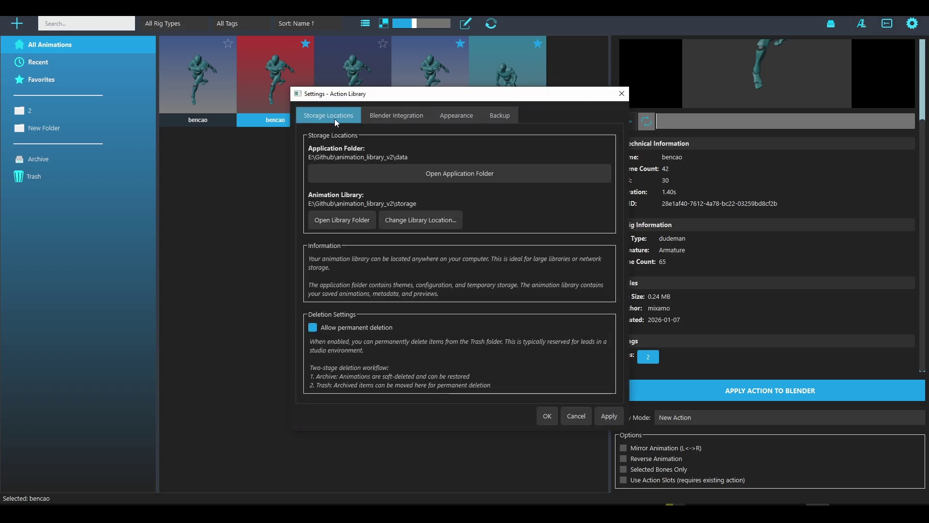
click(501, 116)
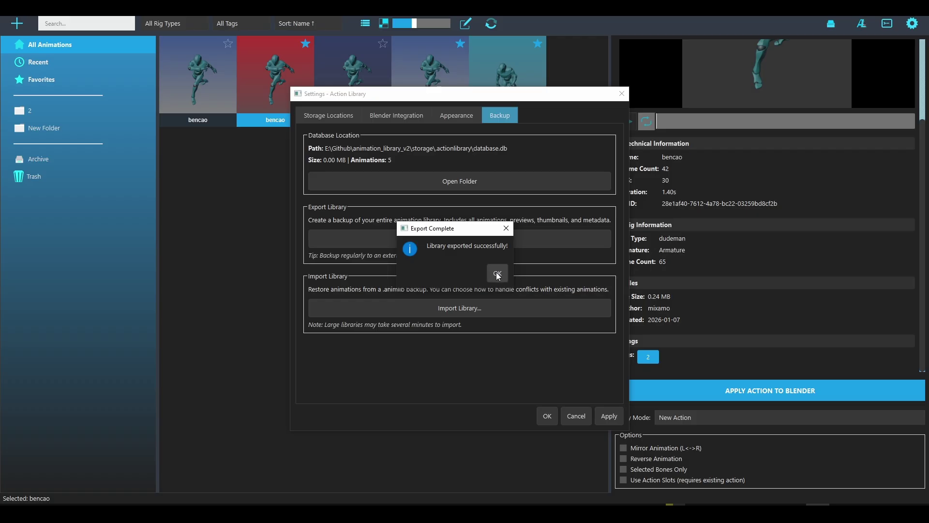
click(498, 274)
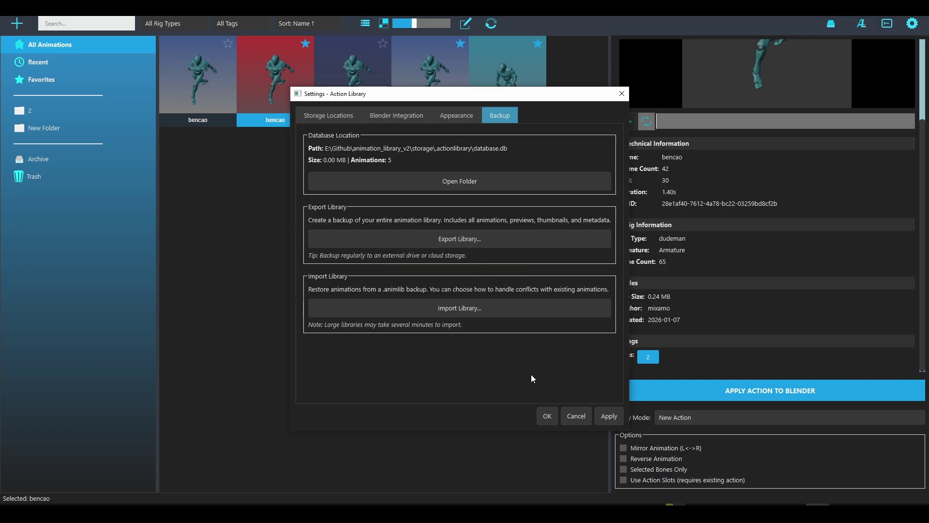
click(546, 417)
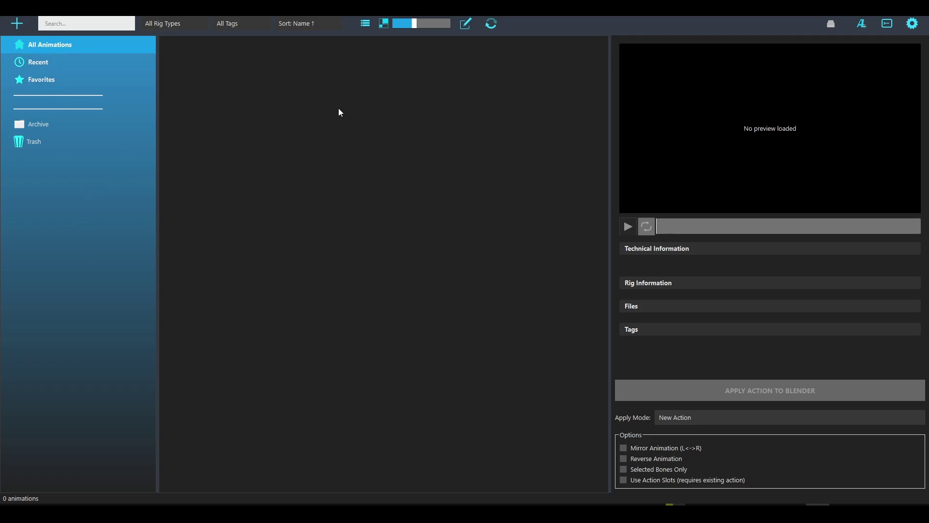
Step: Import the backup archive into the emptied library, close the settings and refresh the animation list
click(912, 23)
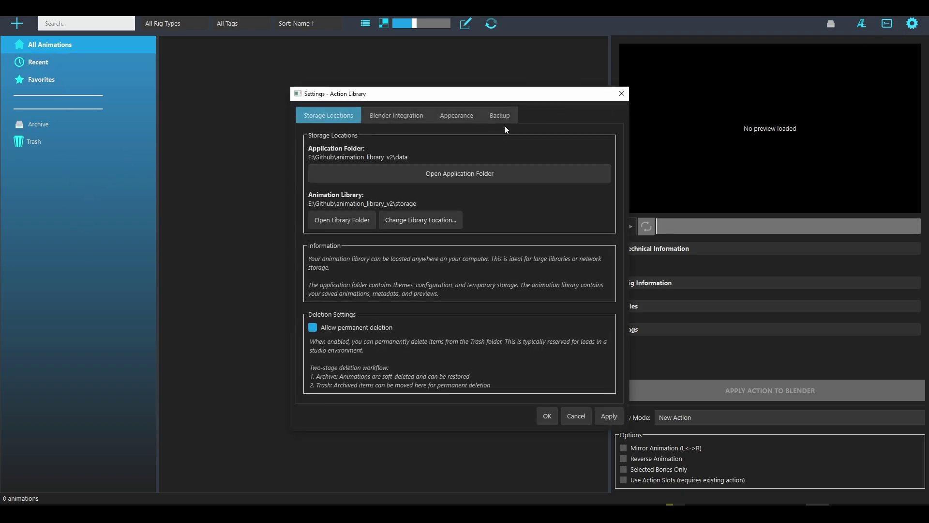
click(499, 116)
click(473, 305)
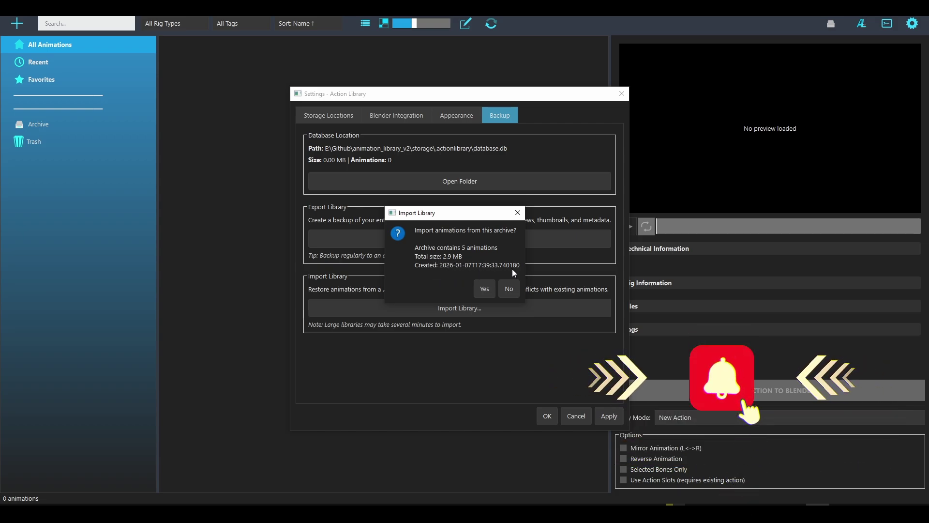
click(484, 289)
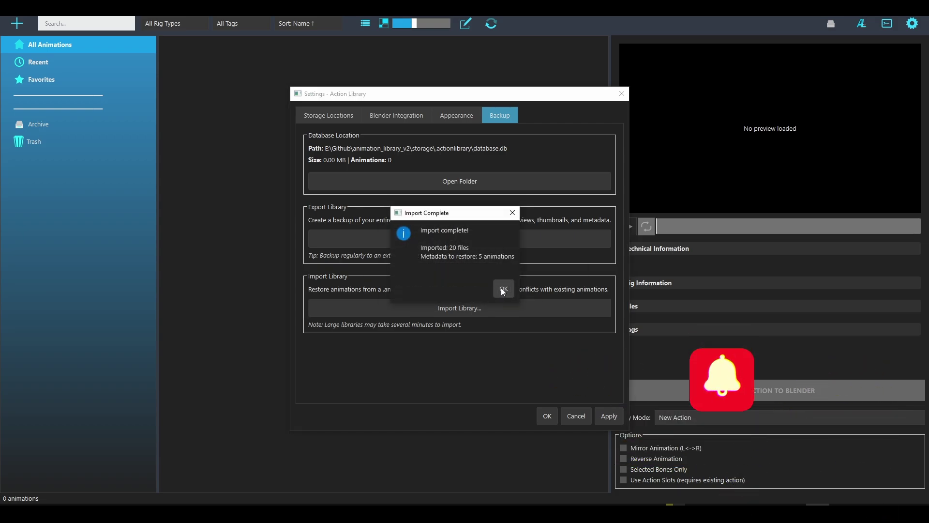
click(502, 288)
click(549, 415)
click(491, 23)
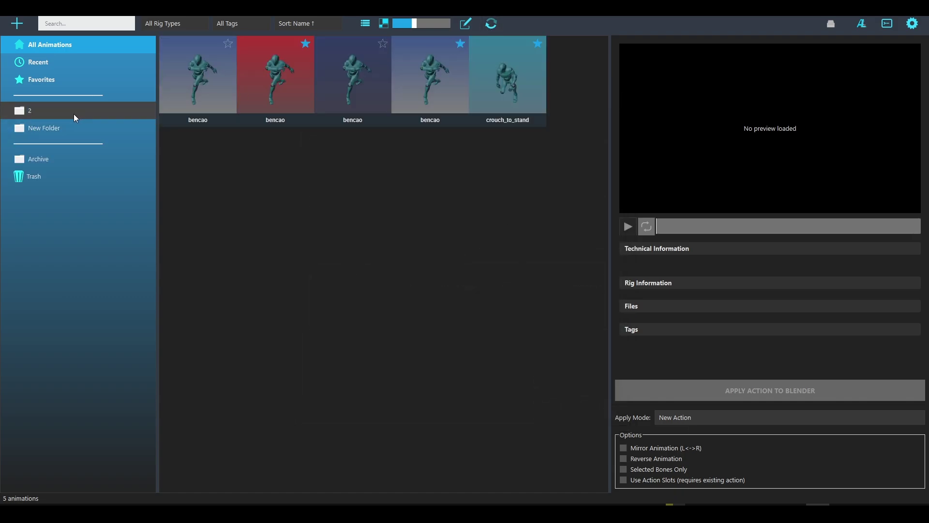
Step: Examine the details and tags of the imported bencao and crouch_to_stand animations
click(291, 87)
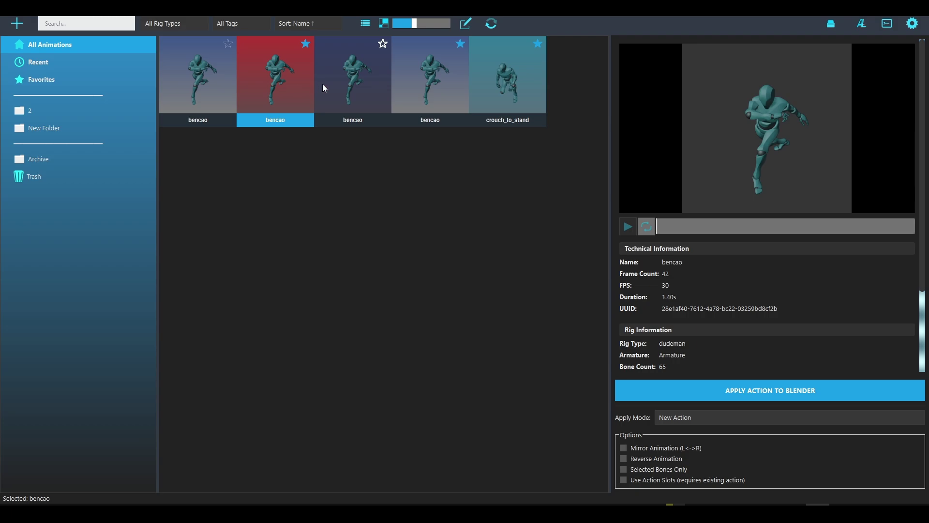
click(203, 87)
scroll(777, 285, down, 3)
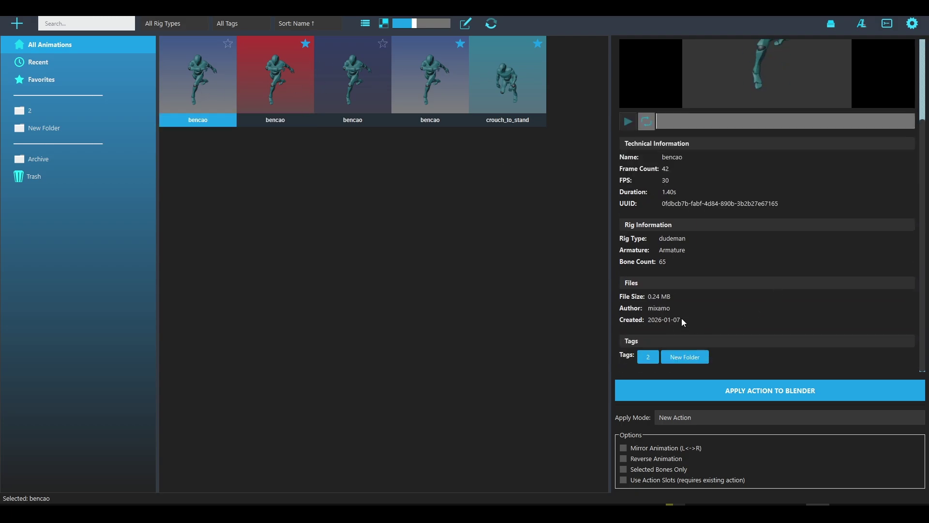
click(262, 112)
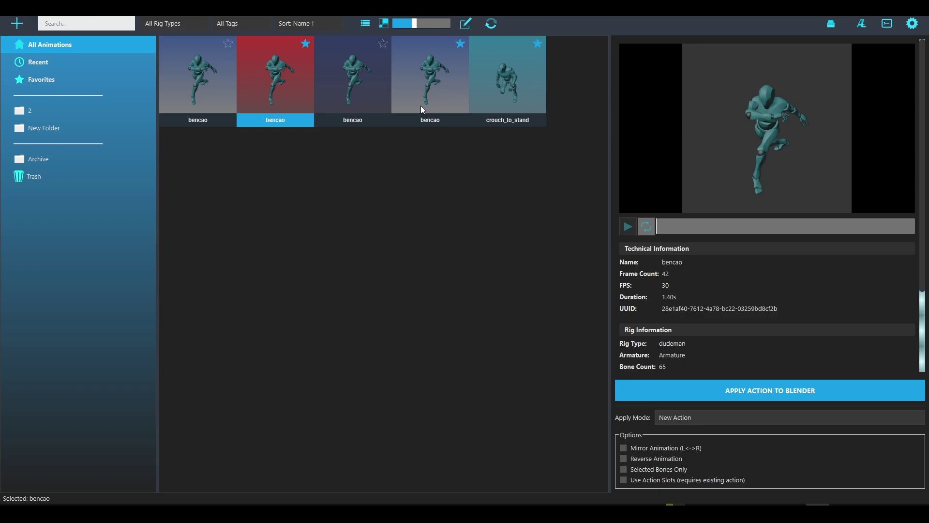
click(364, 85)
click(424, 91)
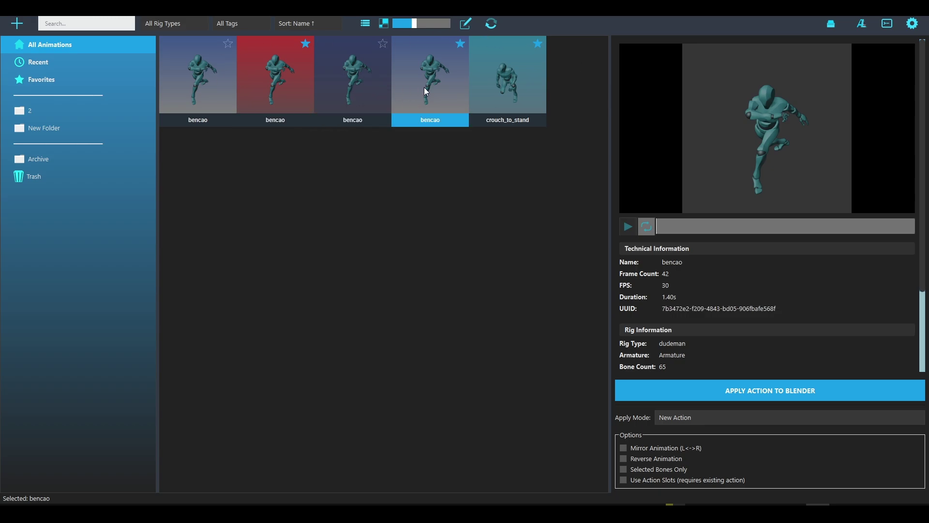
click(484, 85)
click(405, 96)
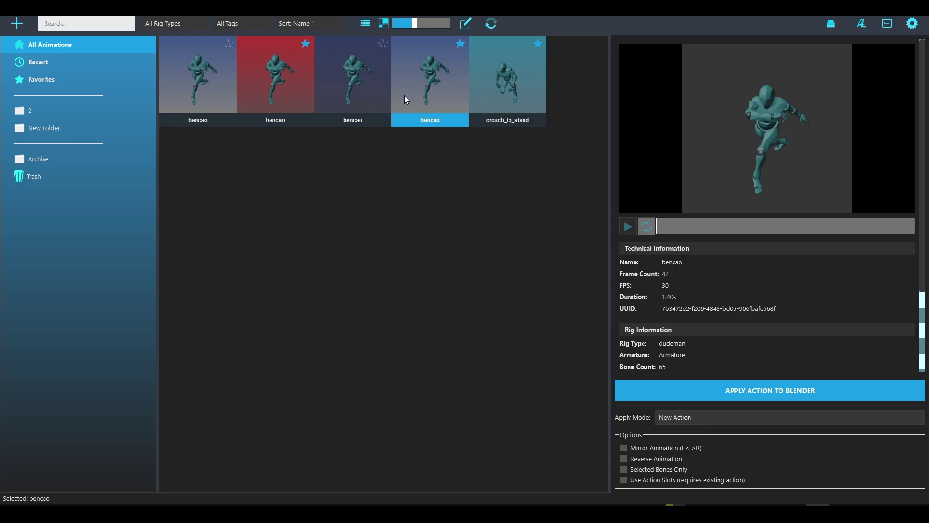